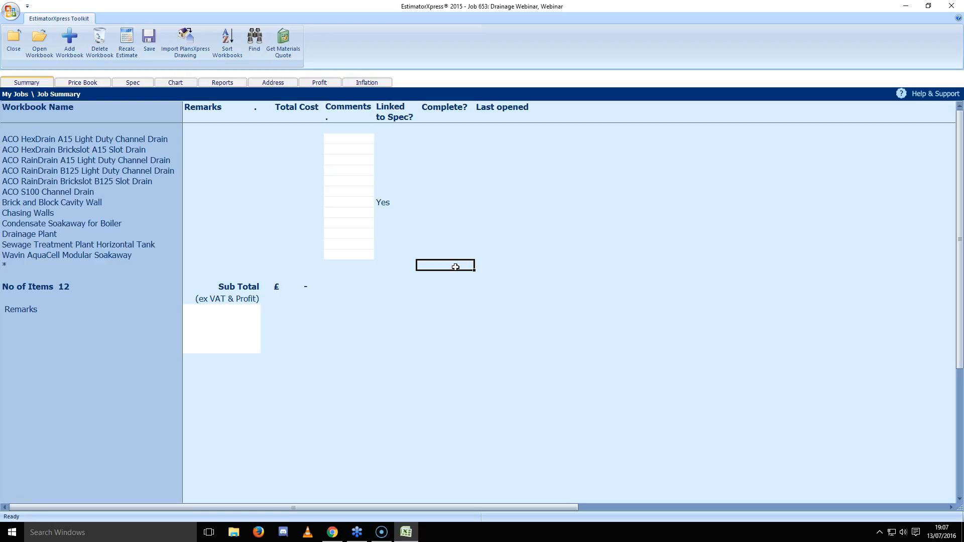
- Open the ACO RainDrain B125 Light Duty Channel Drain workbook from the job summary
click(50, 203)
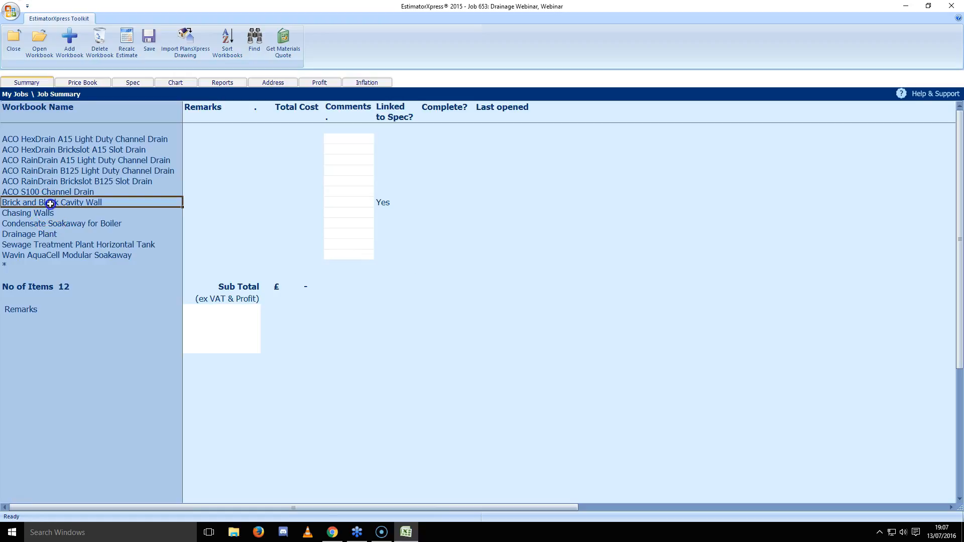
click(49, 212)
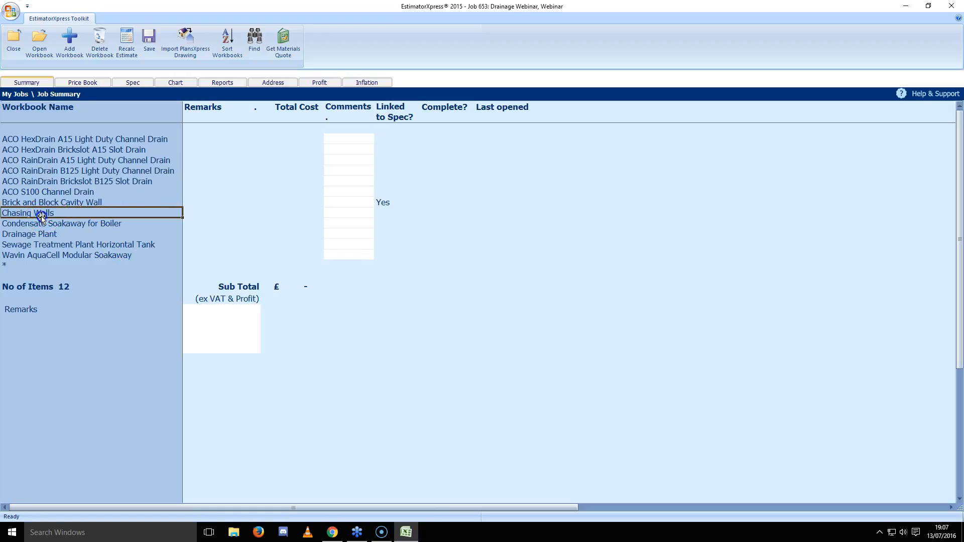
click(115, 354)
click(109, 172)
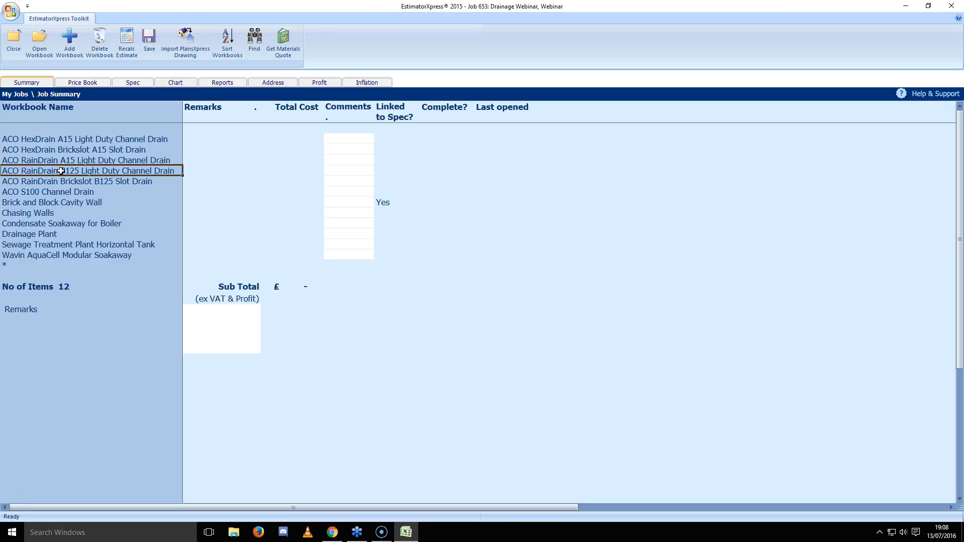
double_click(61, 171)
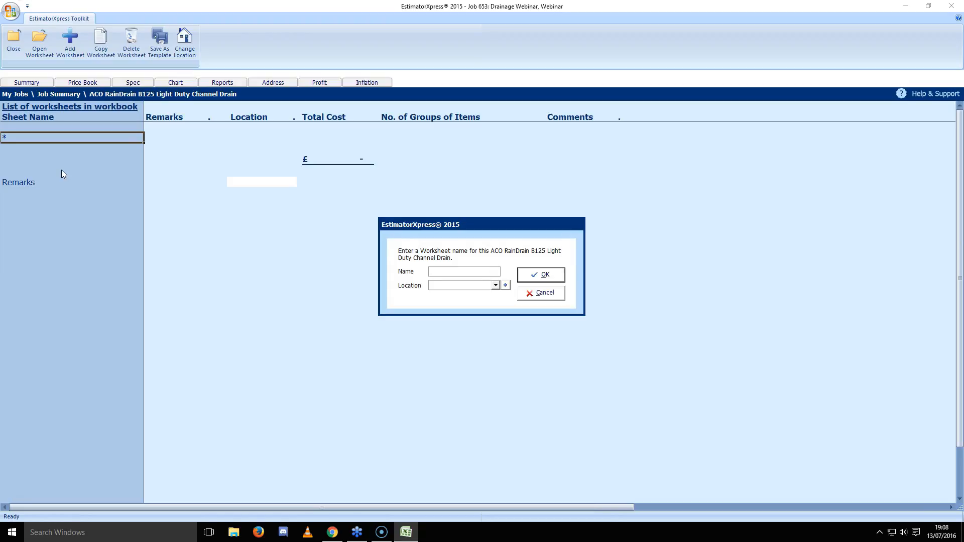
- Create a worksheet named Webinar with the location Driveway, using the B125 100mm Deep dimensional template
click(441, 274)
text(Webina)
text(Drivew)
text(ay)
click(542, 276)
click(488, 264)
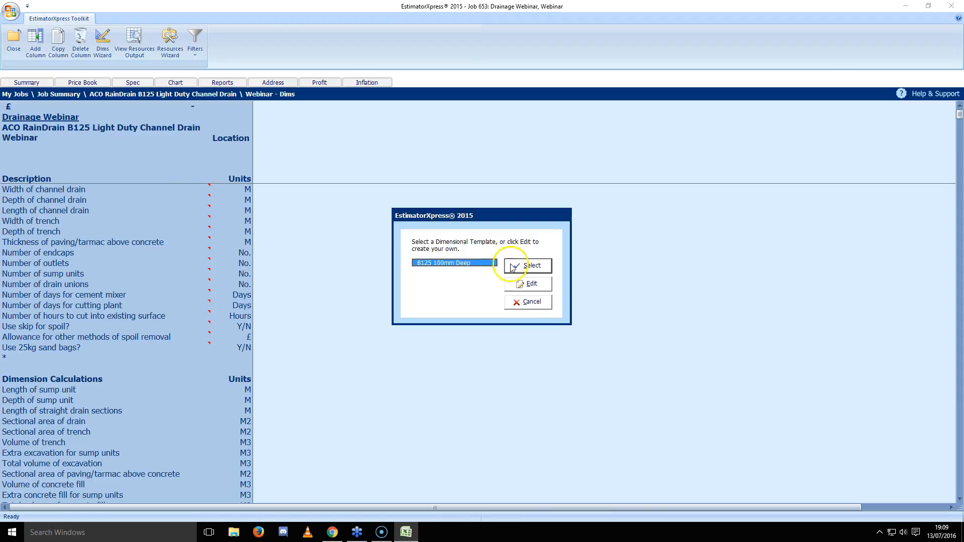
click(528, 266)
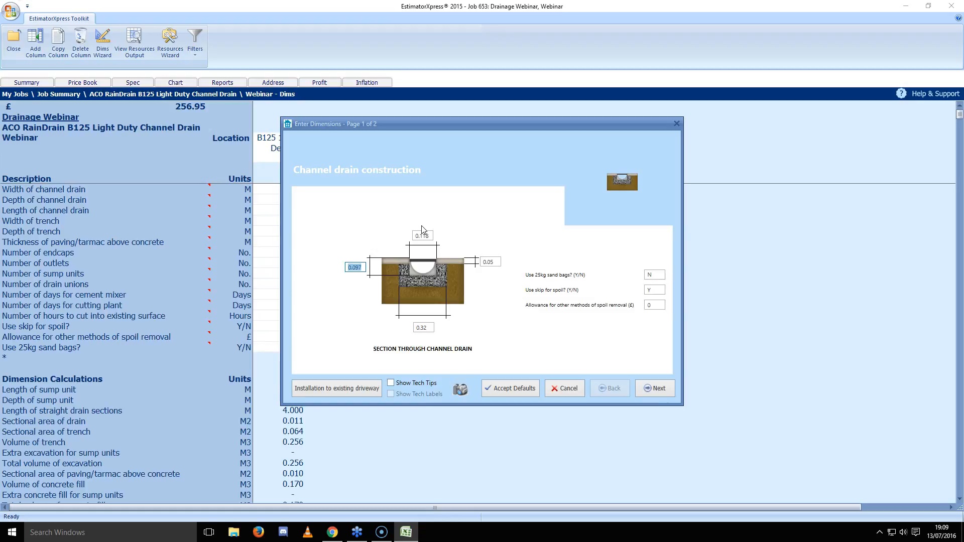
- Check the channel drain width, depth and paving thickness fields, and enable the tech tips
click(429, 237)
click(366, 268)
click(498, 263)
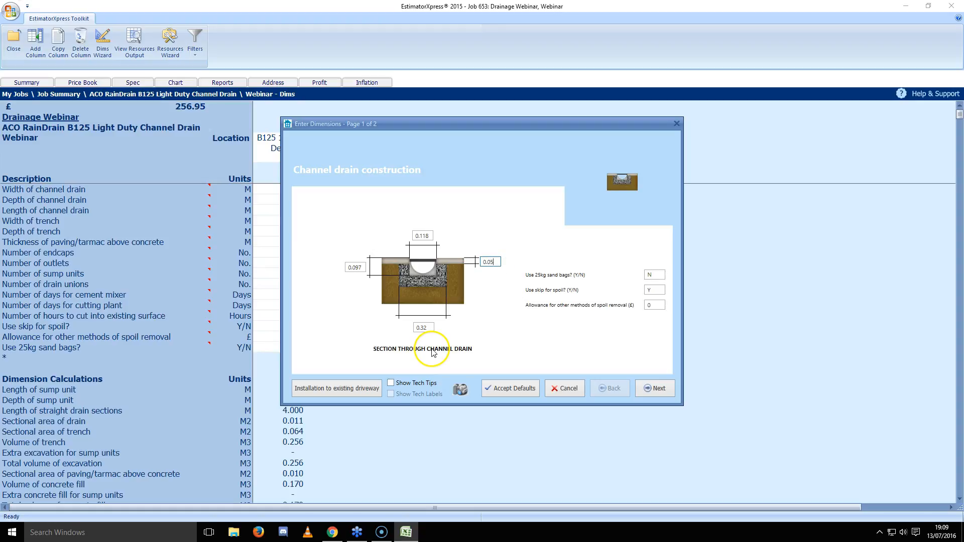
click(393, 385)
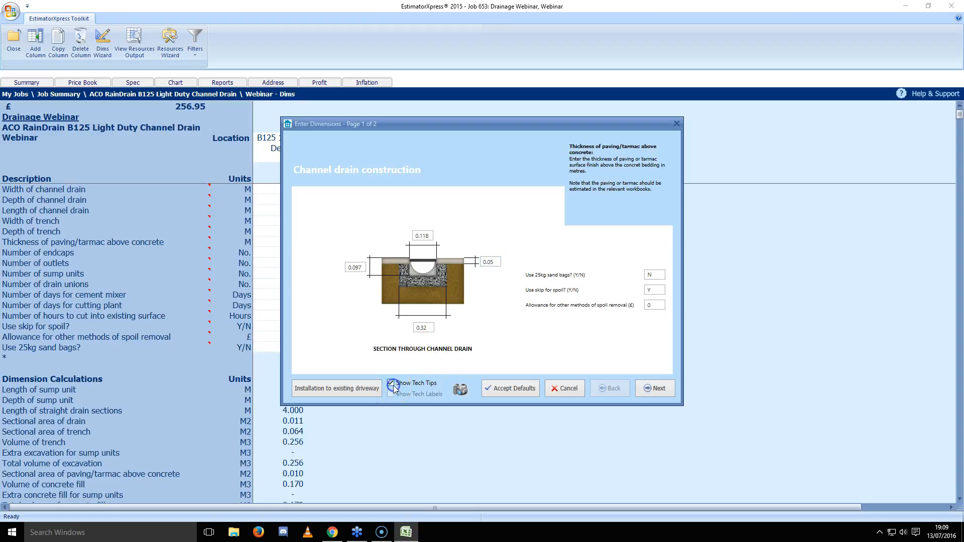
- Read the tech tips for the channel width and depth, 25kg sand bags, skip use and other spoil removal allowance
click(428, 236)
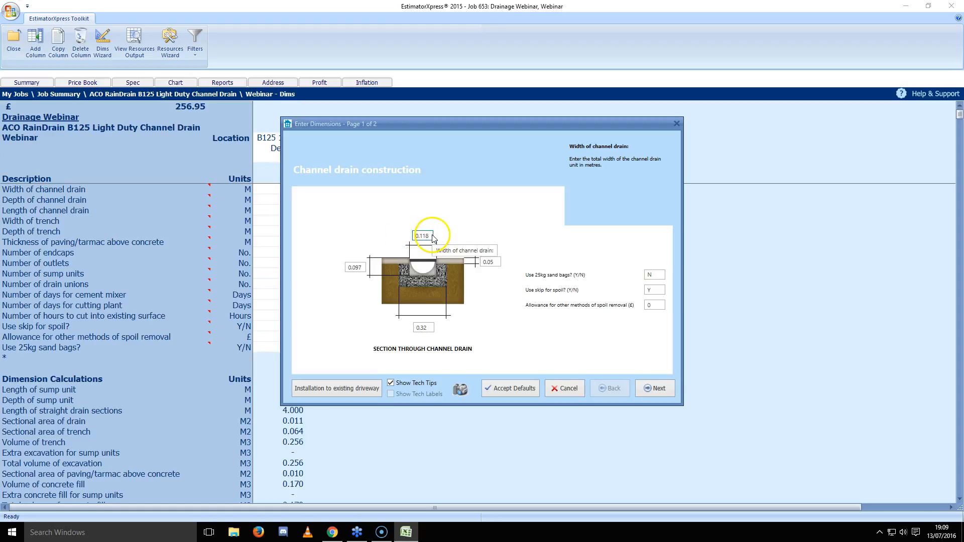
click(359, 266)
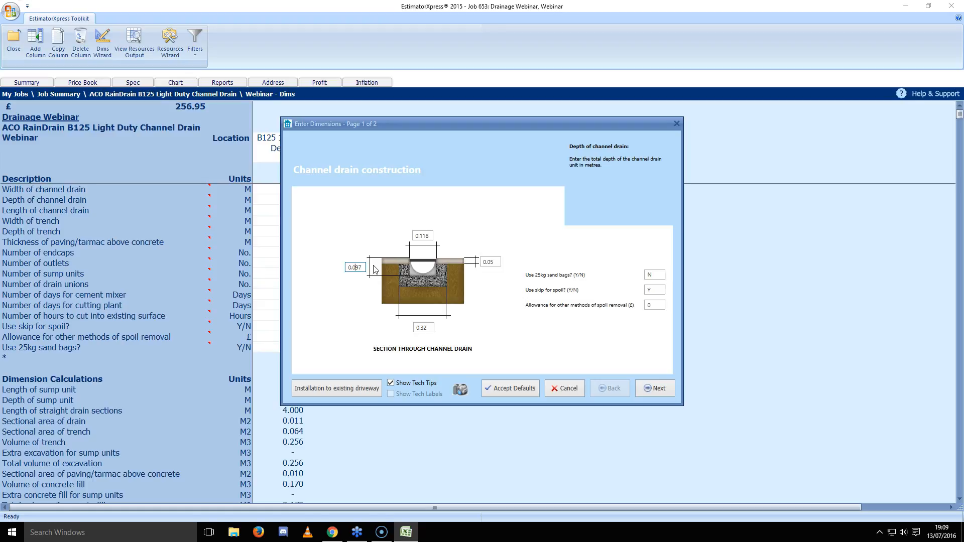
click(373, 264)
click(611, 274)
click(652, 275)
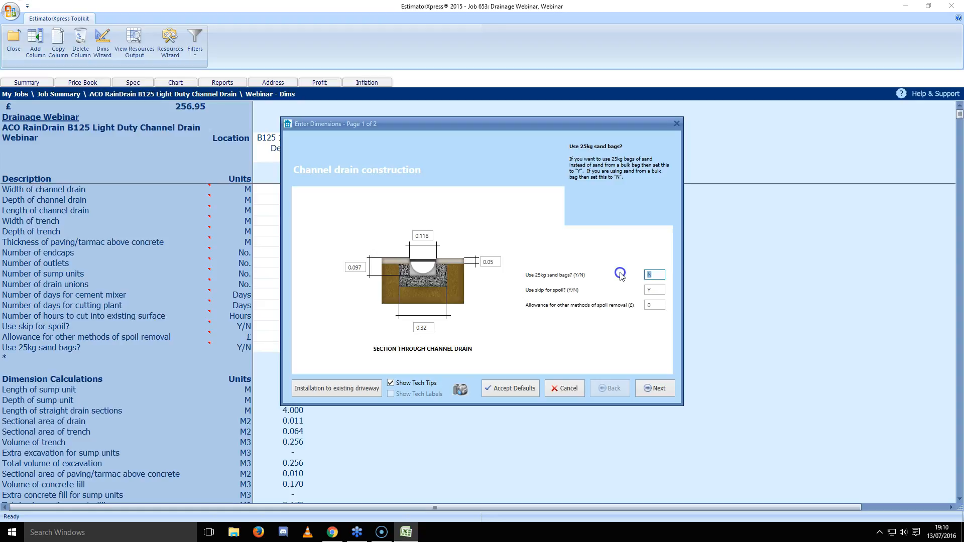
click(655, 290)
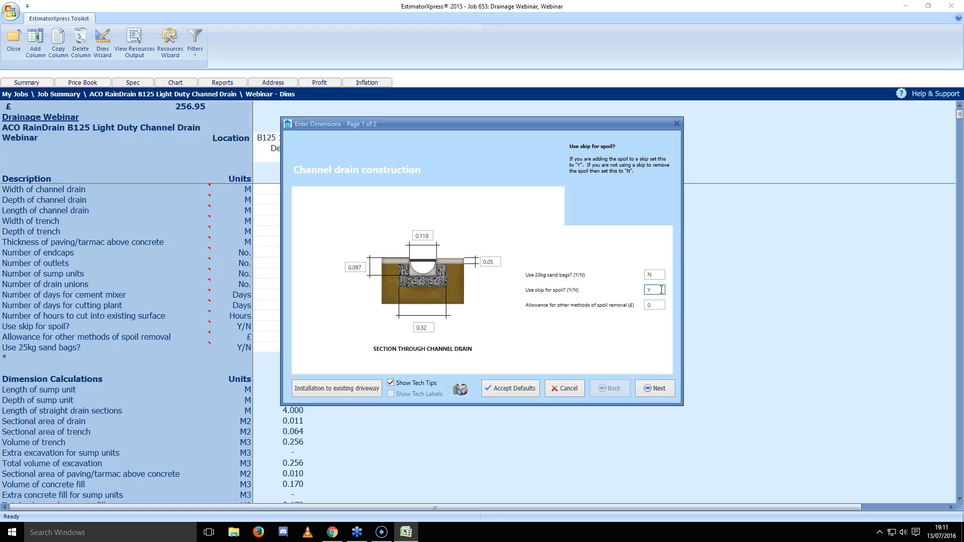
click(658, 304)
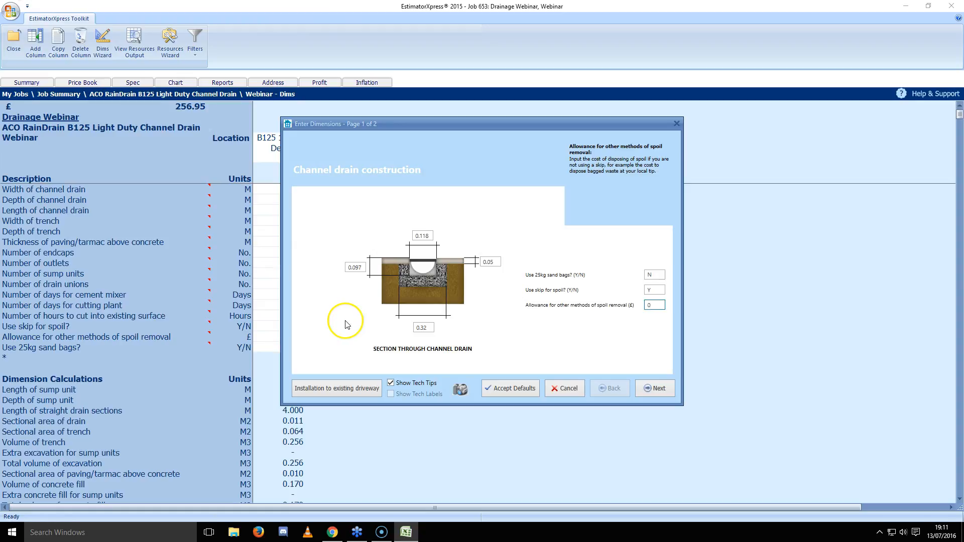
- Review the existing driveway installation details for cutting hours and cutting plant days, and return to the channel drain construction page
click(331, 390)
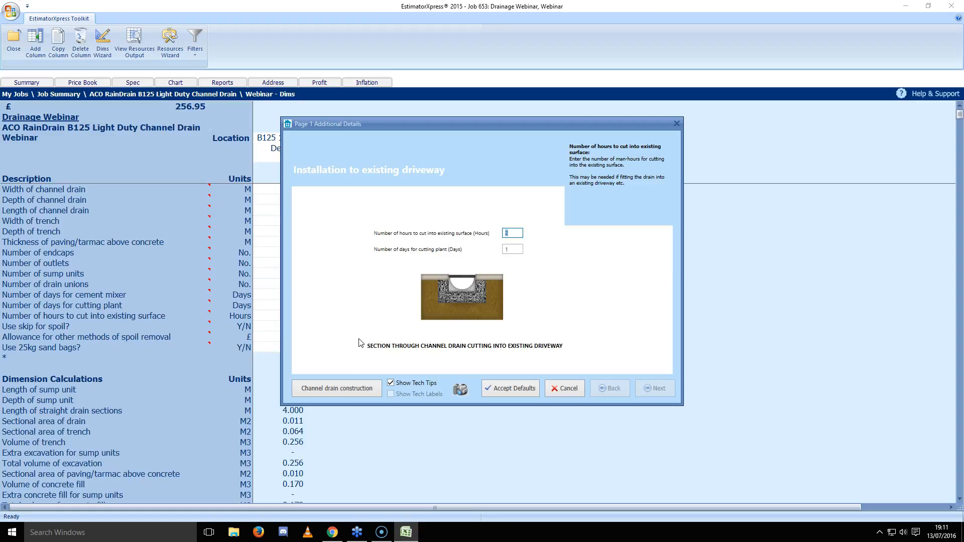
click(518, 233)
click(512, 252)
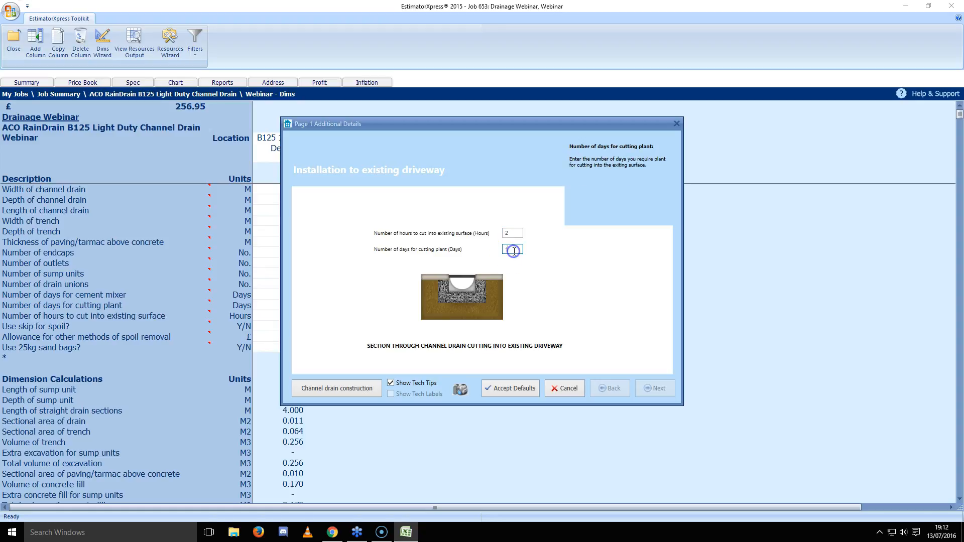
click(357, 389)
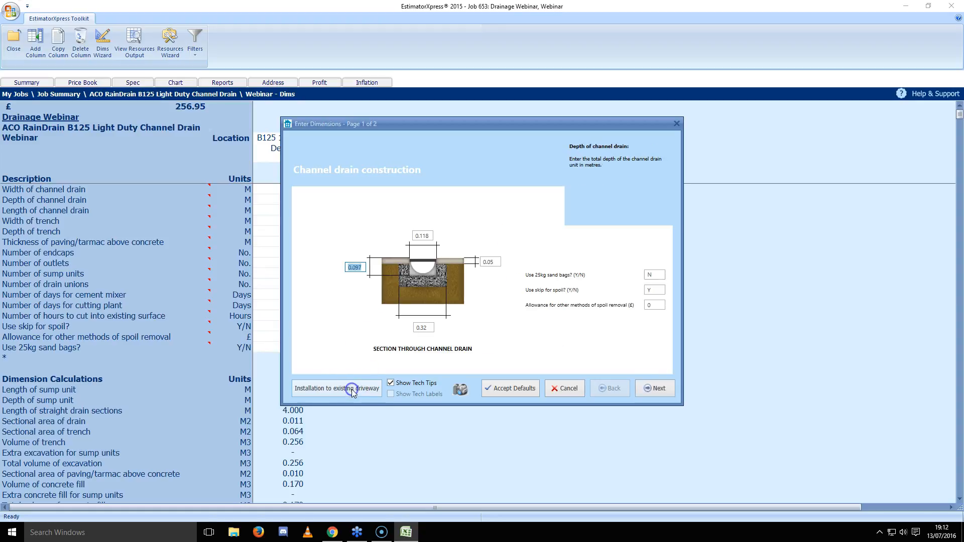
- Review the second page's channel length, trench depth, fittings and cement mixer days, and finish the dimensions with the template values
click(641, 386)
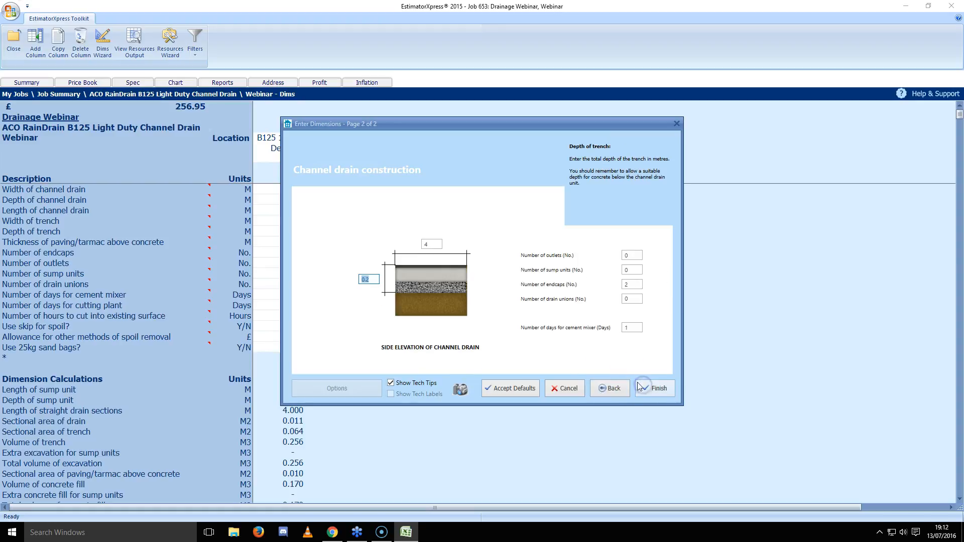
click(436, 241)
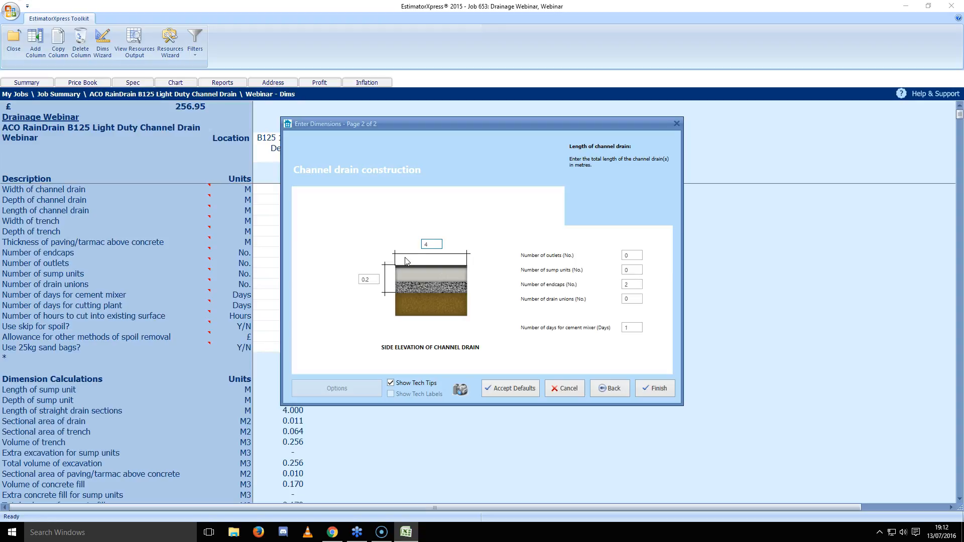
click(375, 280)
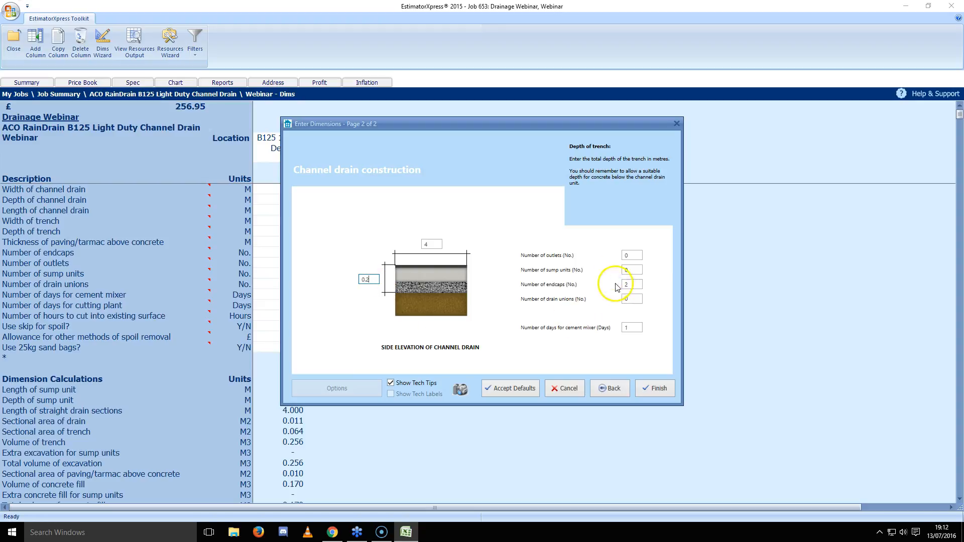
click(636, 257)
click(633, 270)
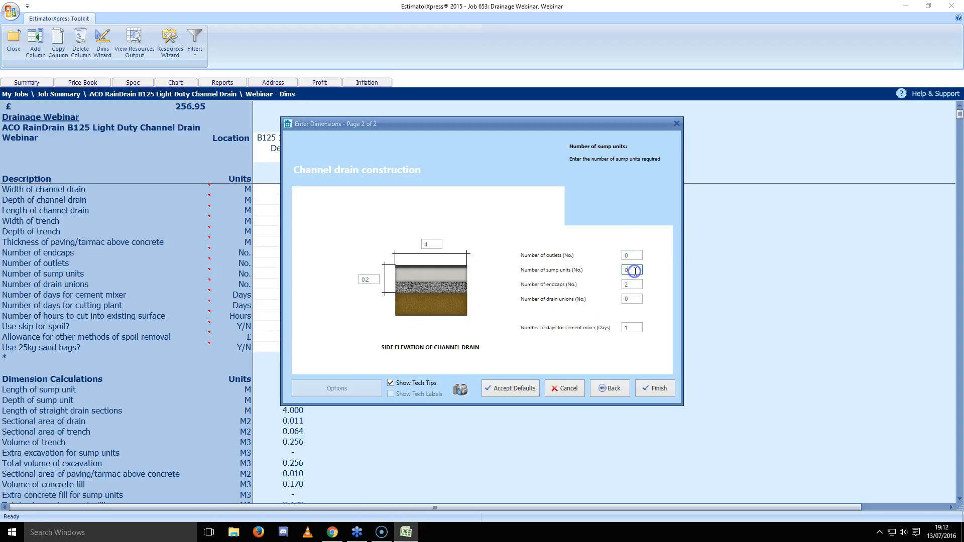
click(632, 284)
click(634, 300)
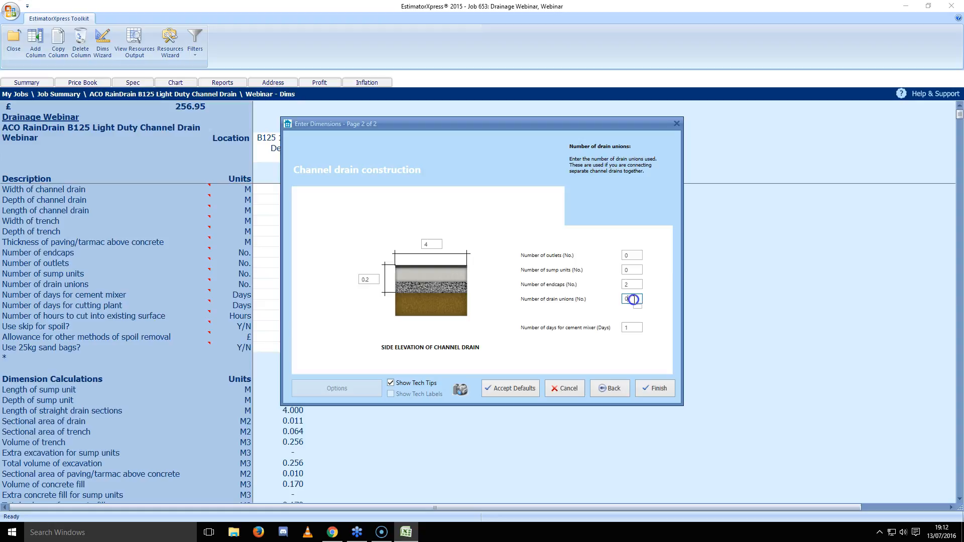
click(634, 329)
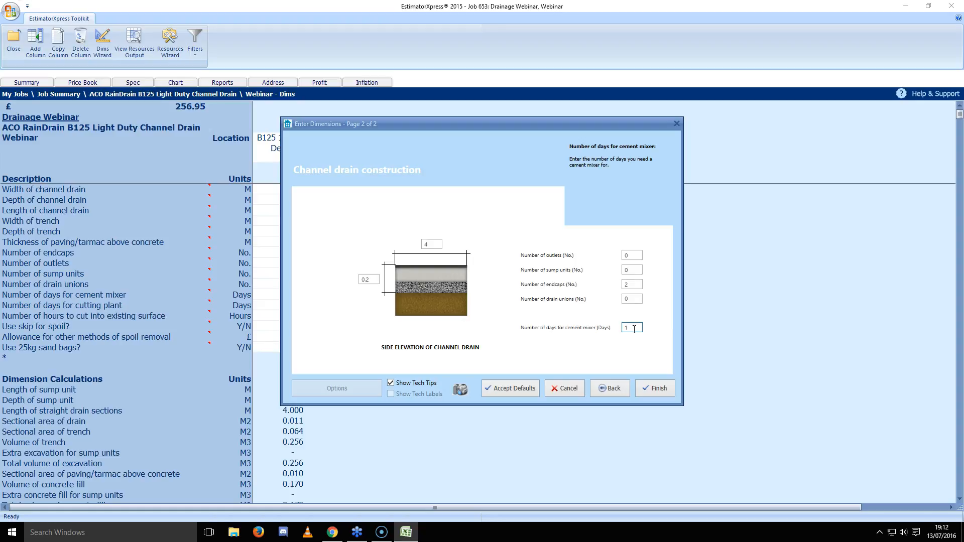
click(658, 389)
- Examine the dimensions filled into the B125 100mm Deep column
click(289, 154)
drag(286, 189, 283, 343)
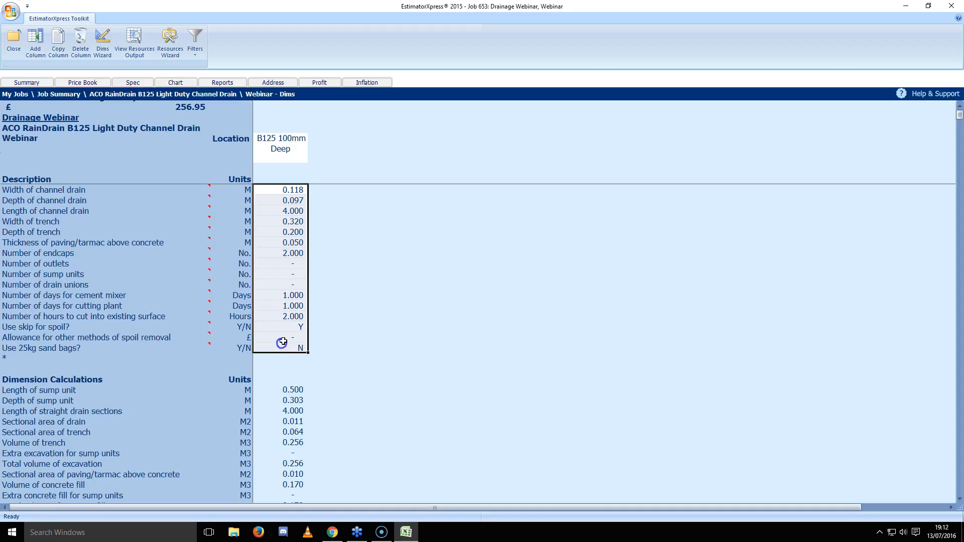
click(369, 326)
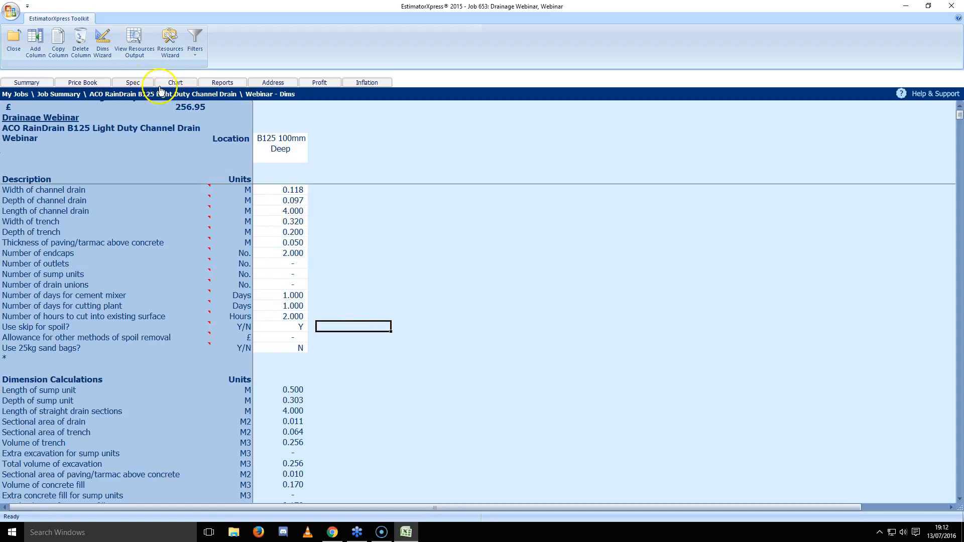
- View the resources output and examine the end cap, outlet, sump and drain union resources and their quantities
click(137, 52)
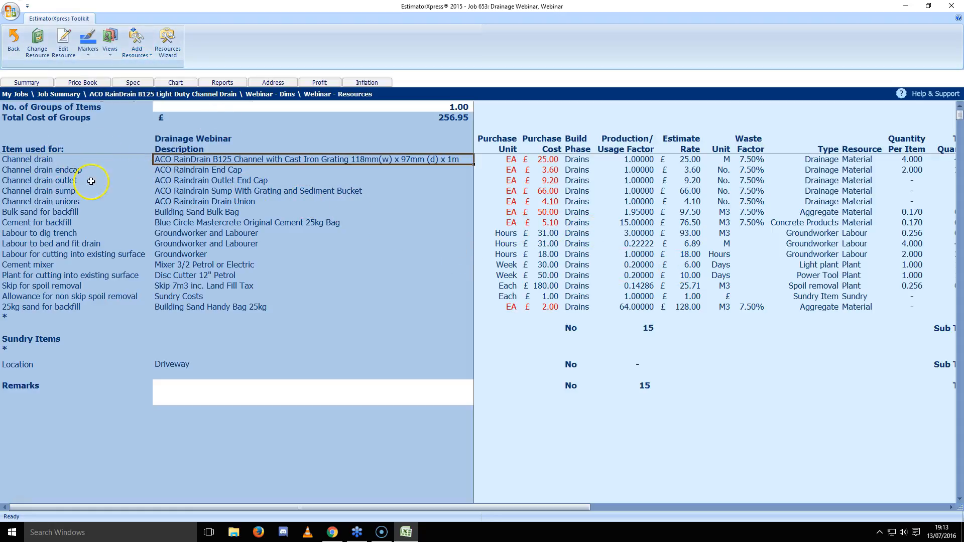
click(214, 172)
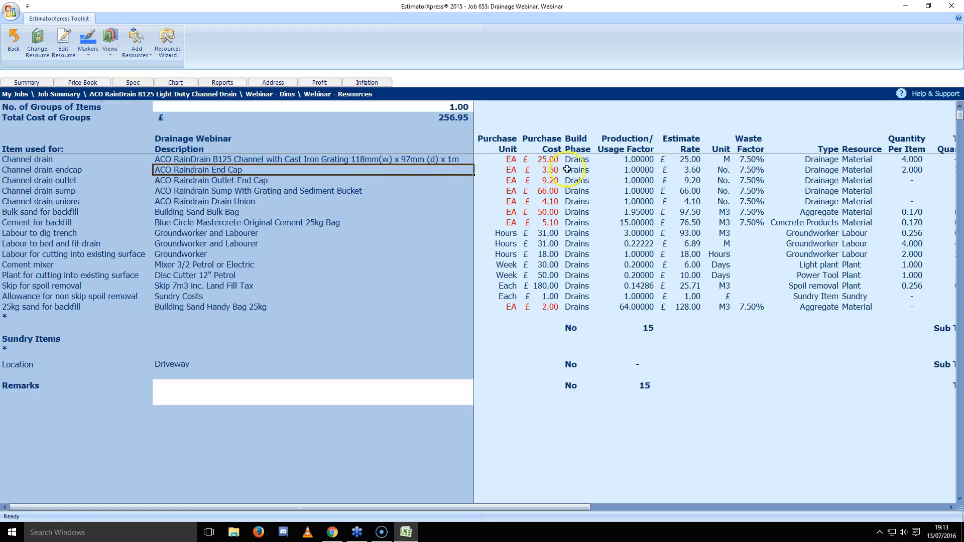
click(265, 180)
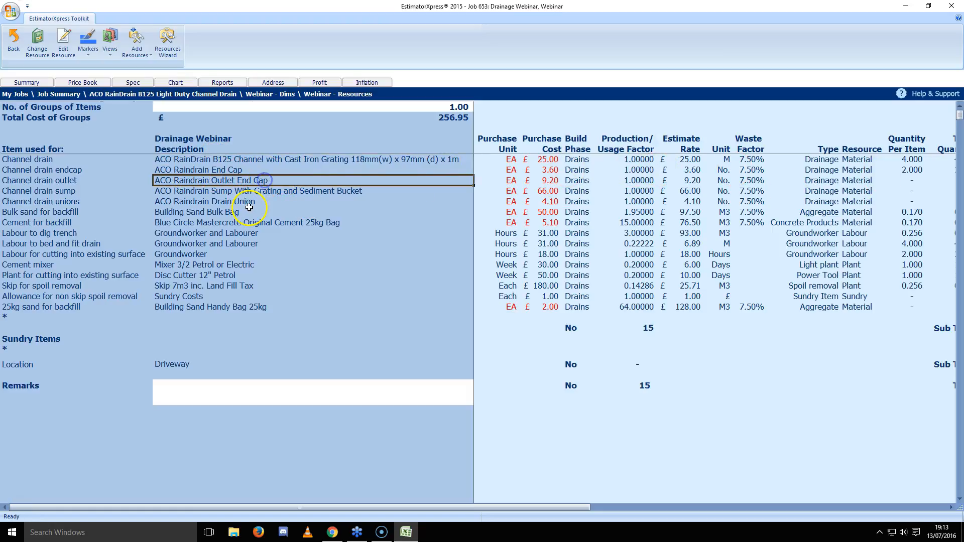
click(197, 191)
click(217, 202)
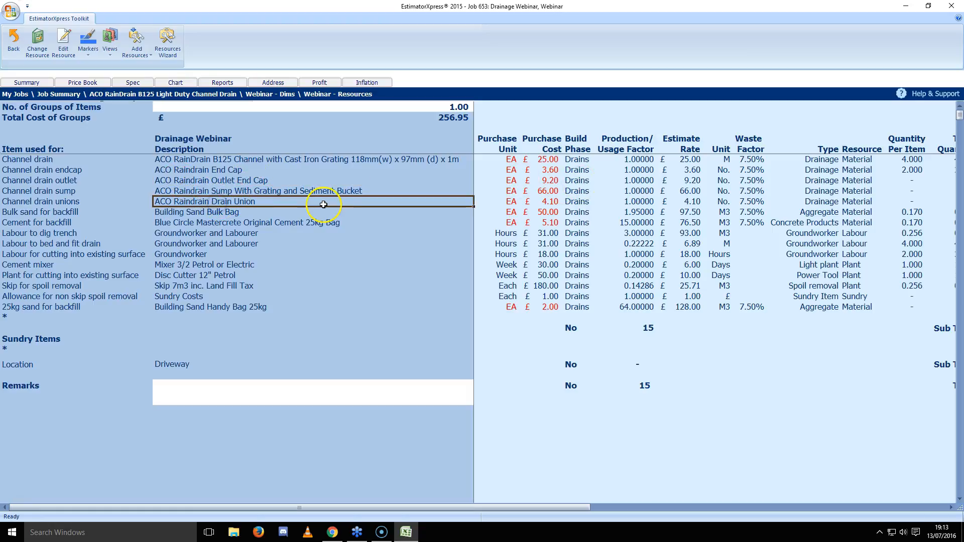
click(887, 198)
- Compare the handy bag and bulk bag sand resources, check the trench labour resource, and return to the dimensions sheet
click(181, 308)
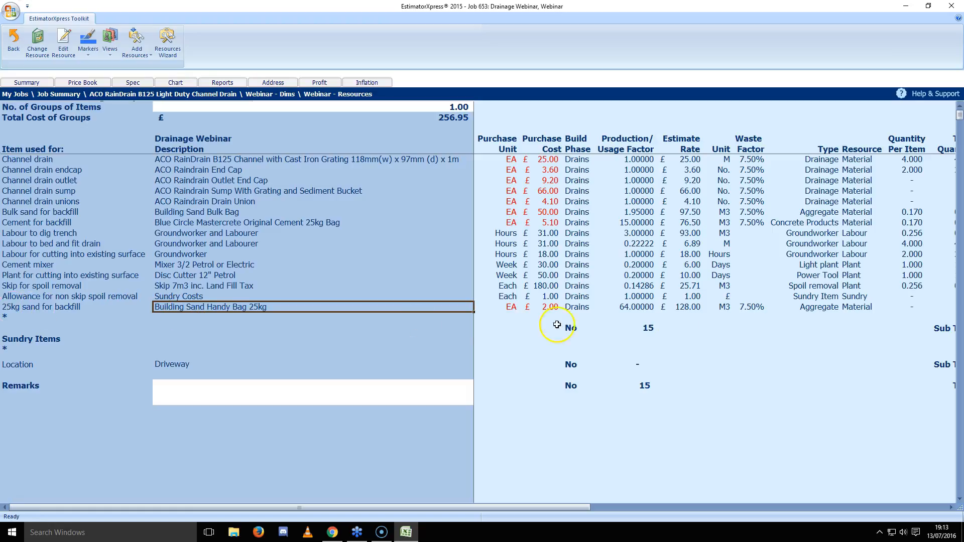
click(913, 308)
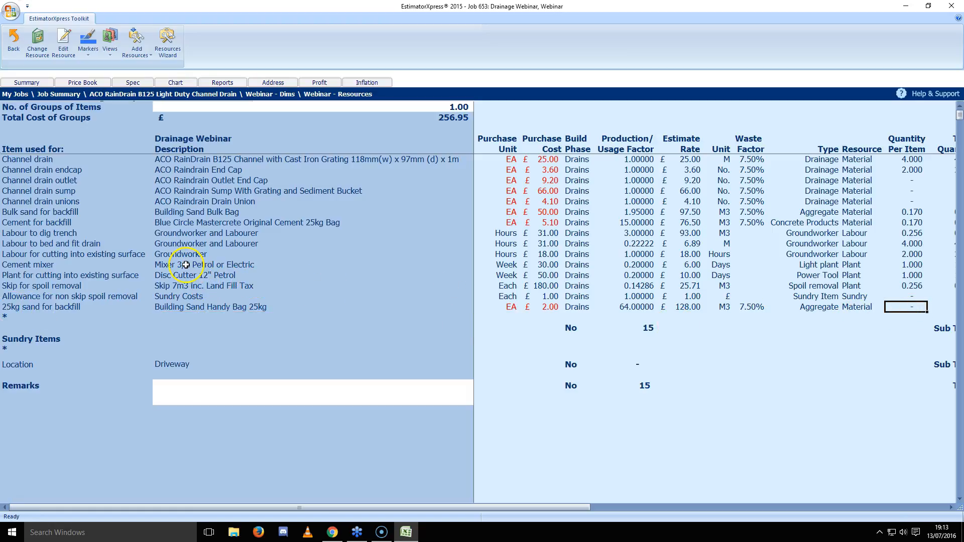
click(183, 212)
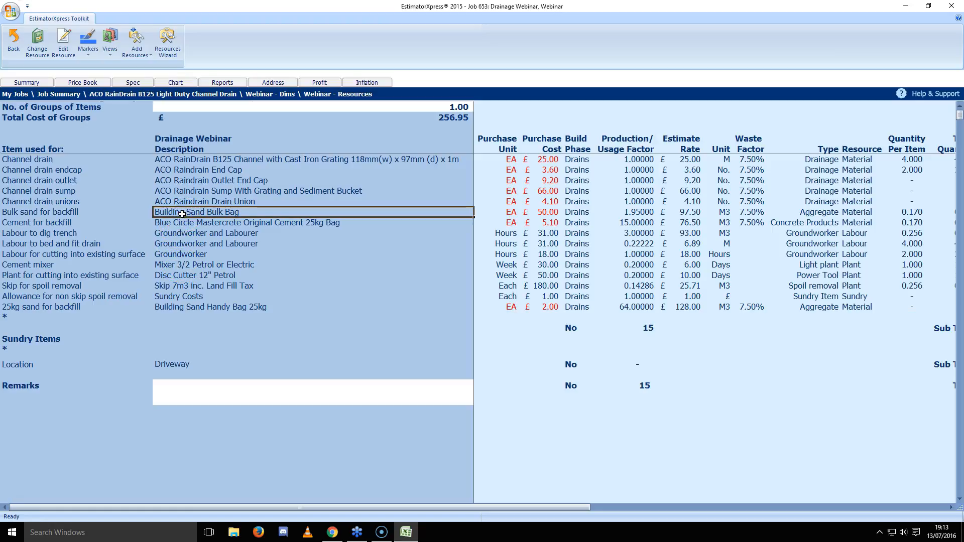
drag(535, 212, 945, 213)
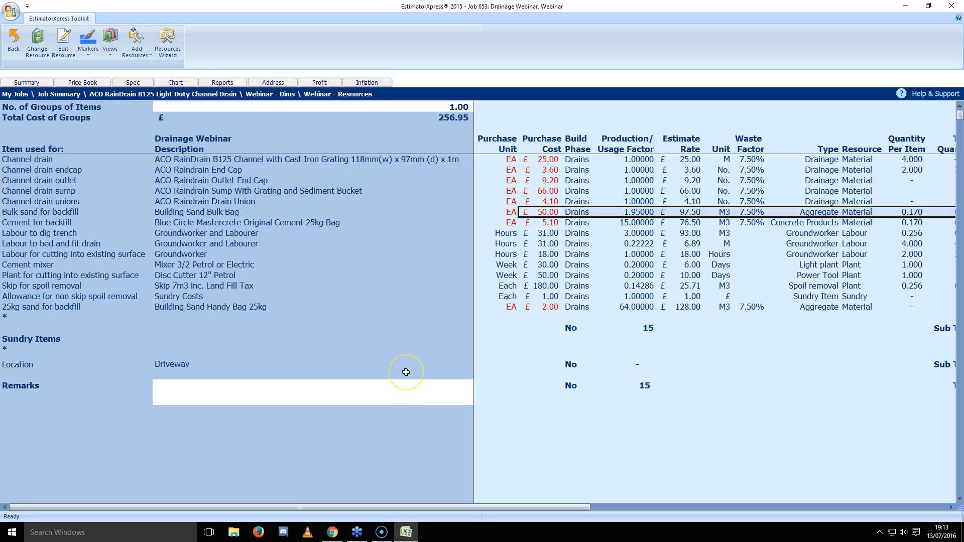
click(352, 234)
click(36, 58)
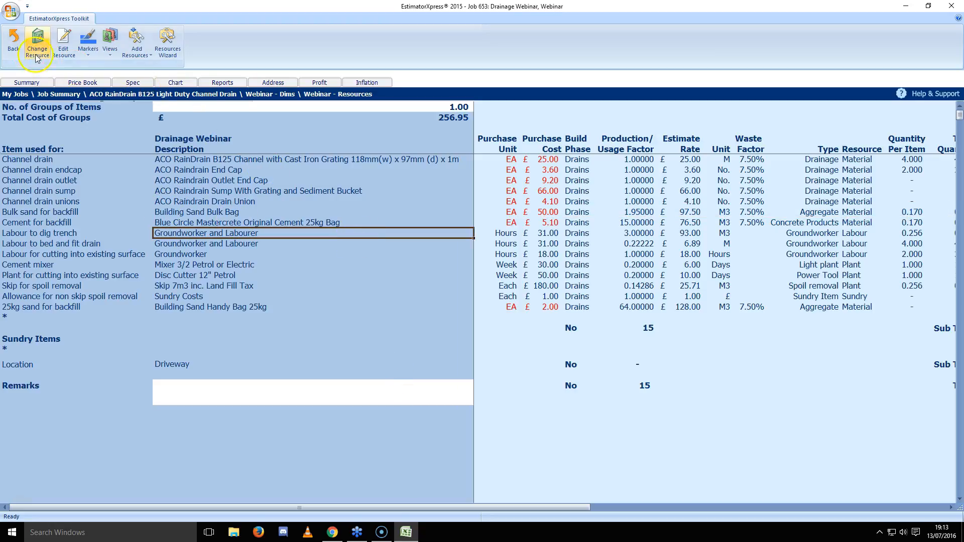
click(14, 42)
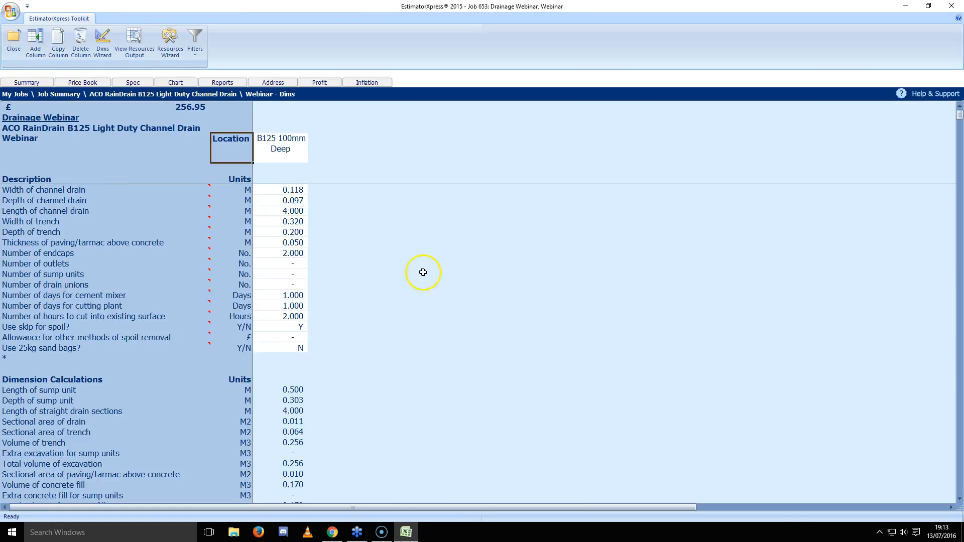
- Review the channel drain material resources in the Resources Wizard, including the endcap and outlet, and finish the review
click(423, 272)
click(176, 46)
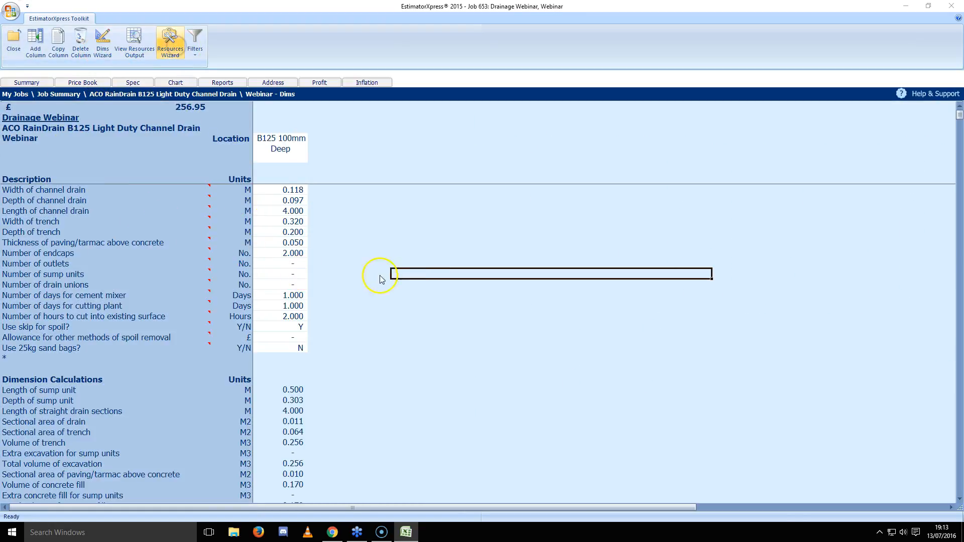
click(334, 257)
click(333, 264)
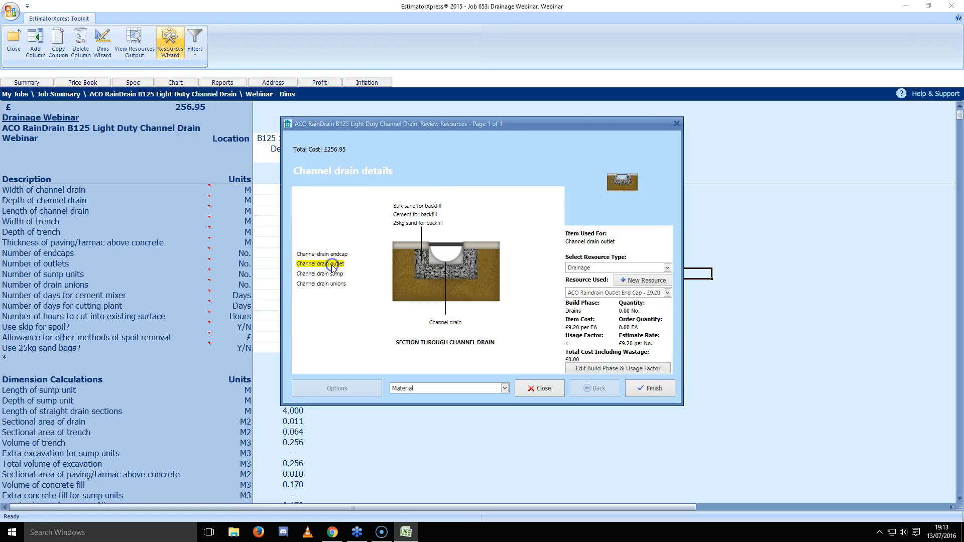
click(350, 314)
click(653, 390)
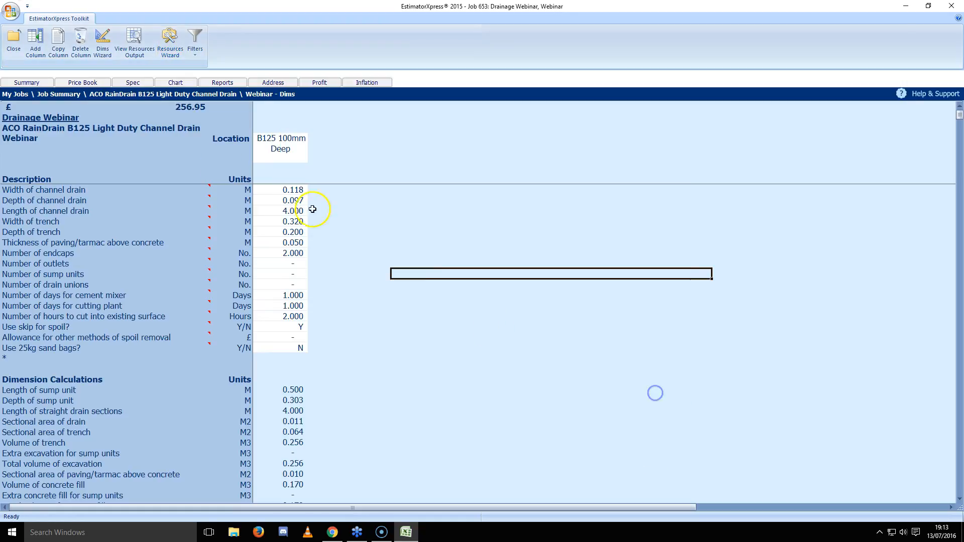
- Close the Webinar worksheet and the ACO RainDrain B125 workbook, marking the workbook as complete
click(15, 45)
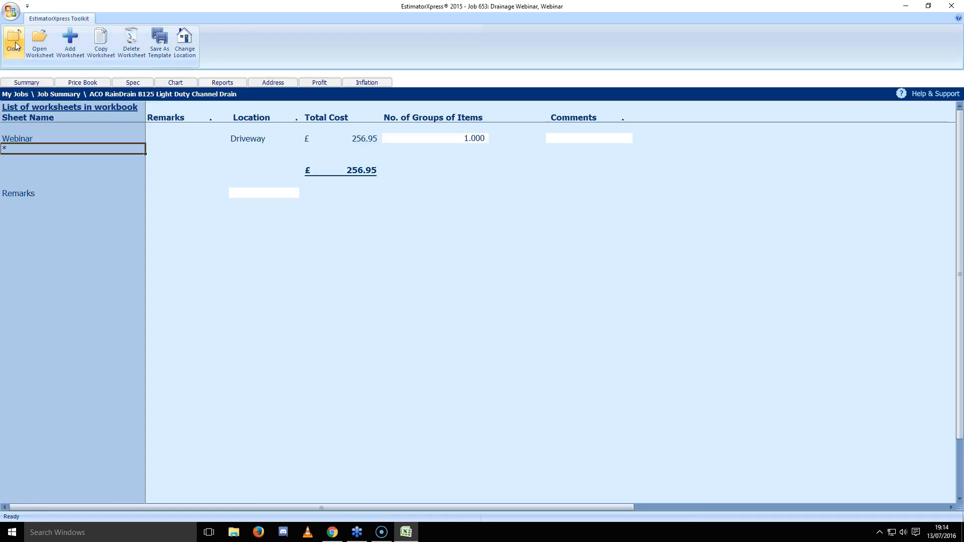
click(17, 49)
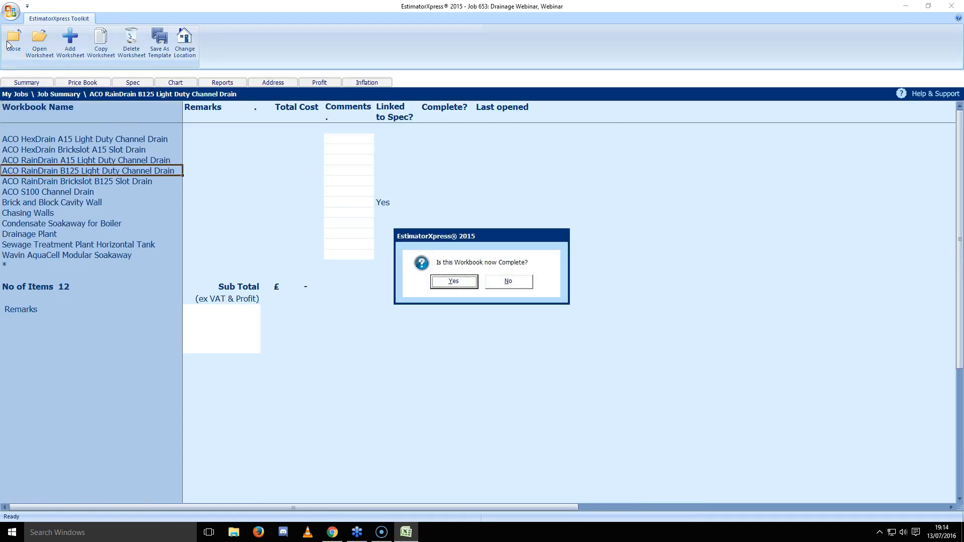
click(454, 281)
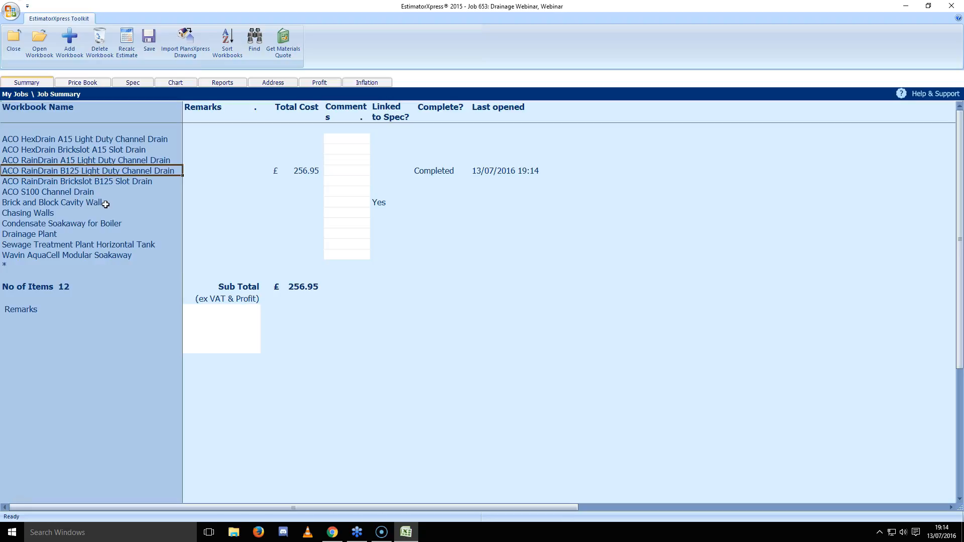
- Open the ACO RainDrain A15 Light Duty Channel Drain workbook and create a worksheet named Webinar Drain with location Garden
click(104, 161)
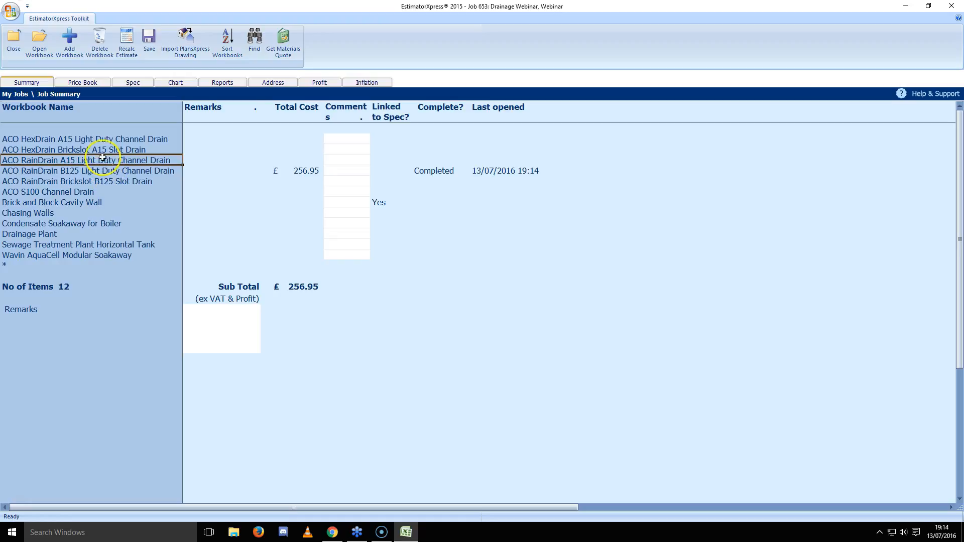
click(44, 53)
click(462, 272)
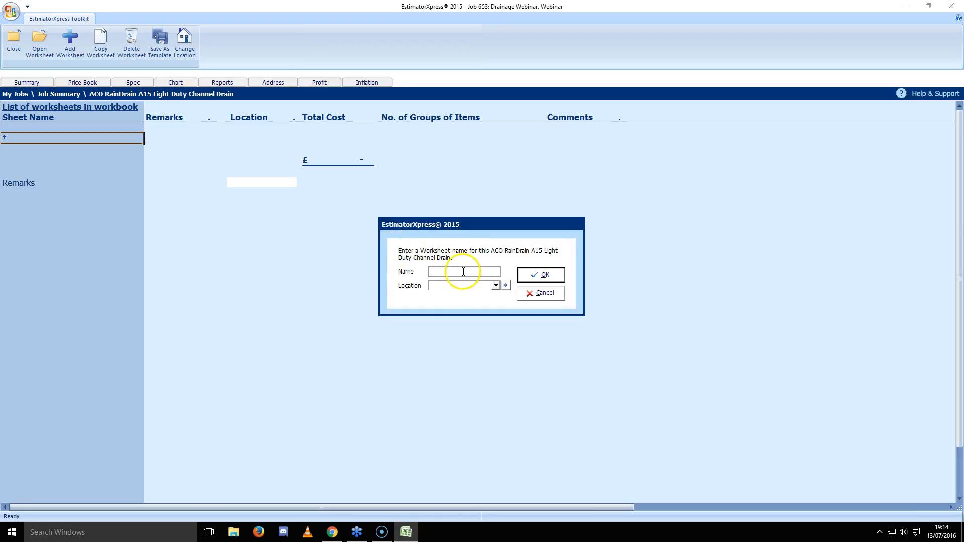
text(Webinar Drain)
key(Tab)
text(Garden)
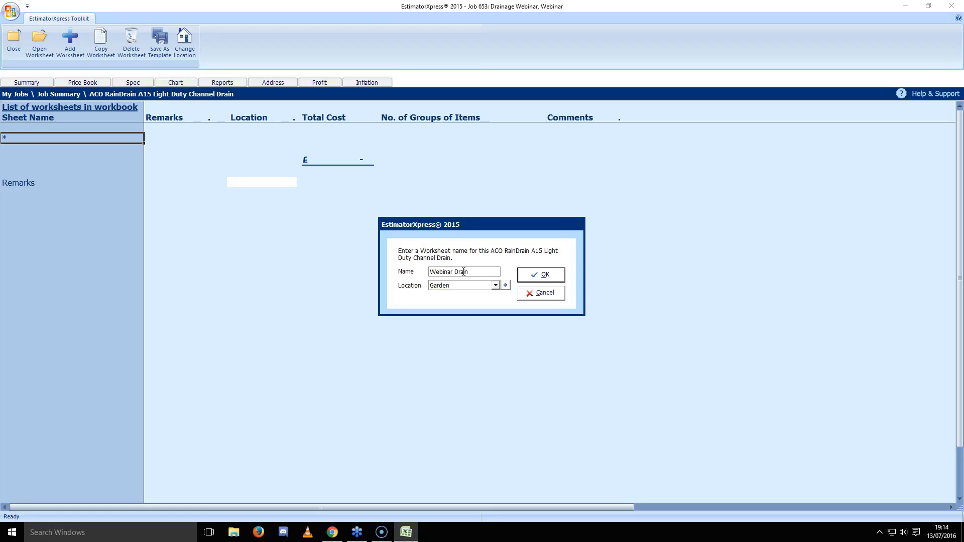
click(545, 275)
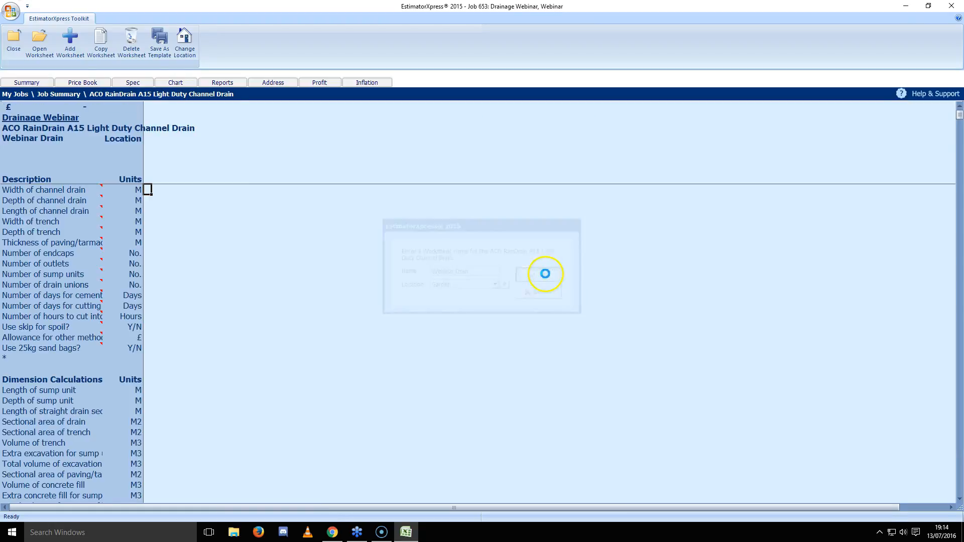
- Fill the Webinar Drain worksheet from the A15 100mm Deep dimensional template
click(445, 262)
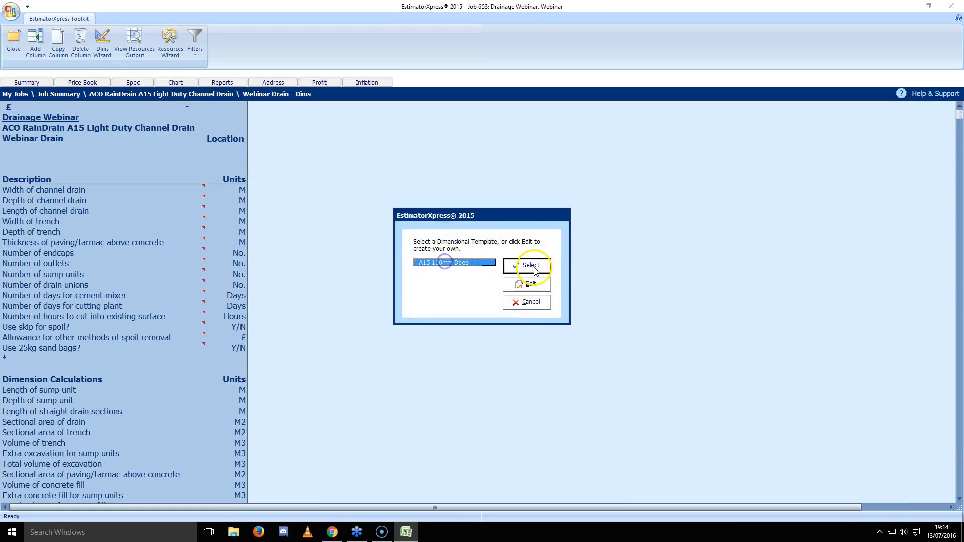
click(534, 284)
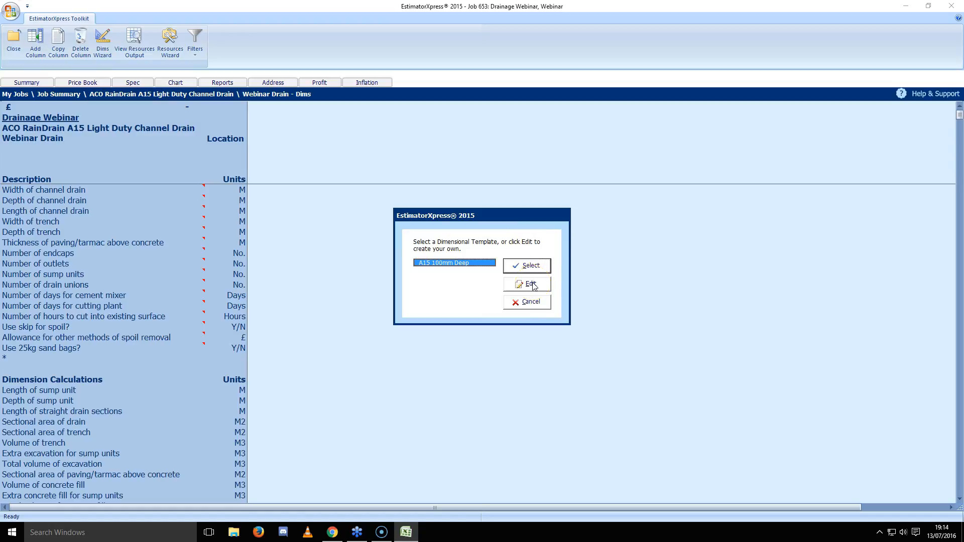
click(533, 284)
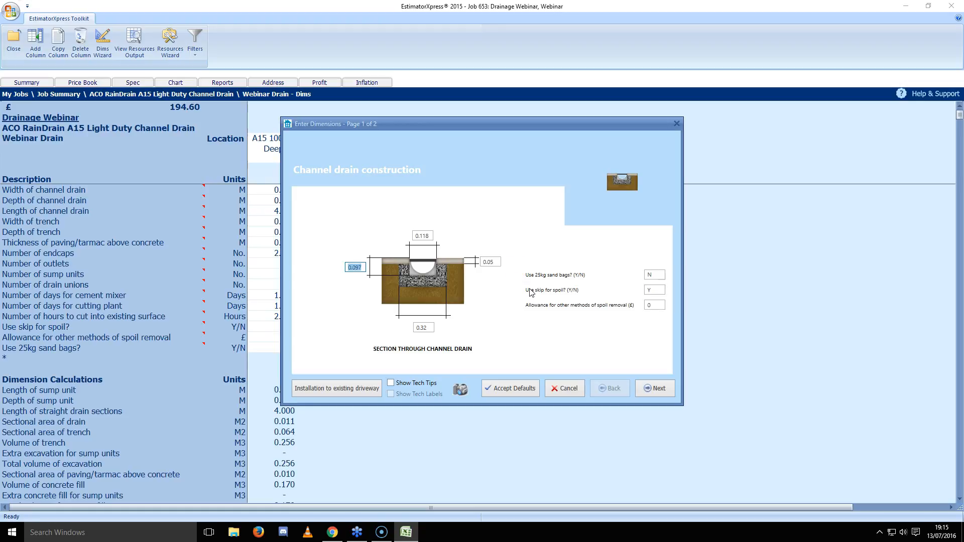
- Turn on the tech tips and review the first page's channel width, paving thickness and existing driveway installation details
click(429, 236)
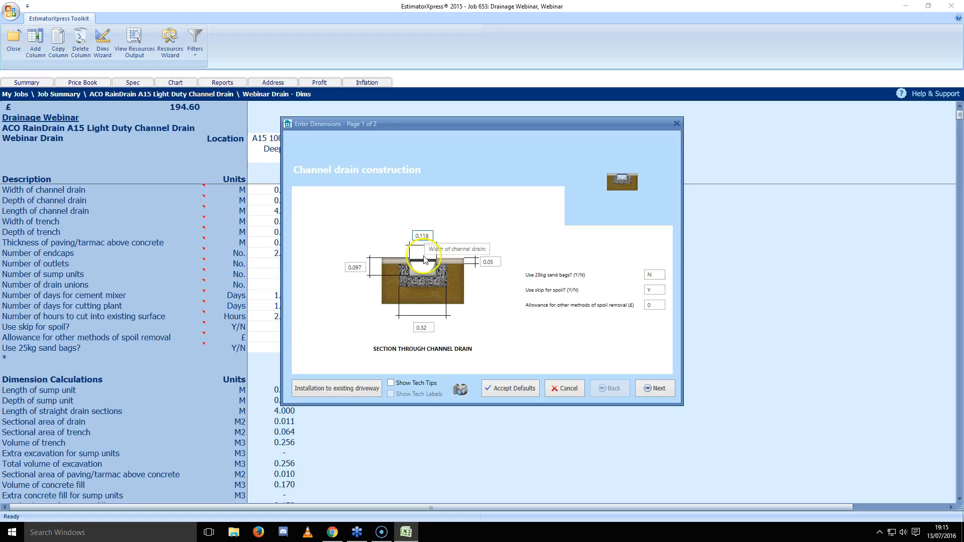
click(498, 262)
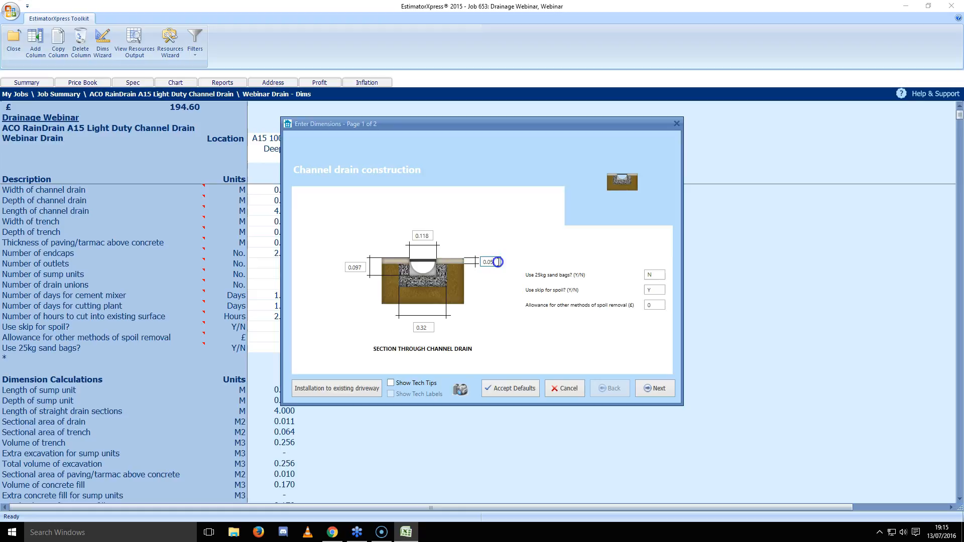
click(391, 382)
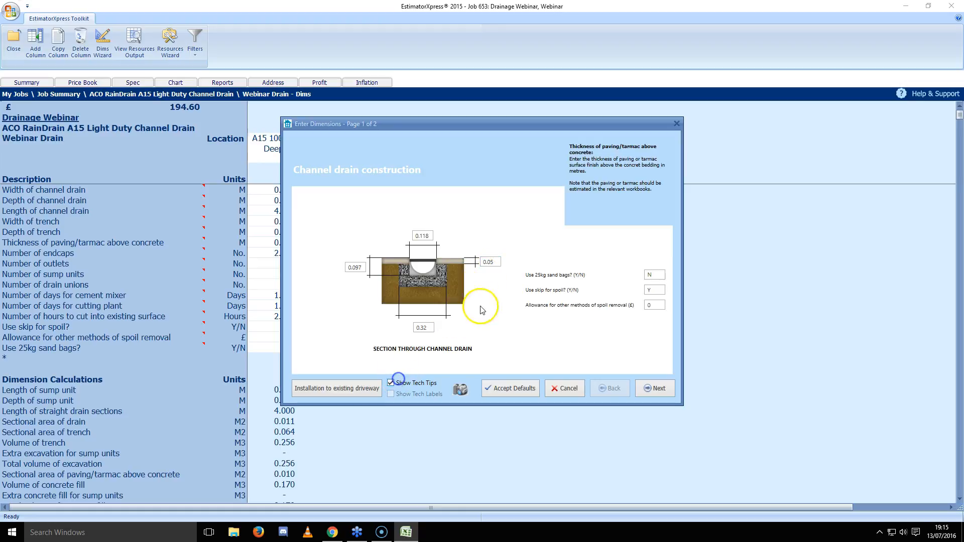
click(495, 262)
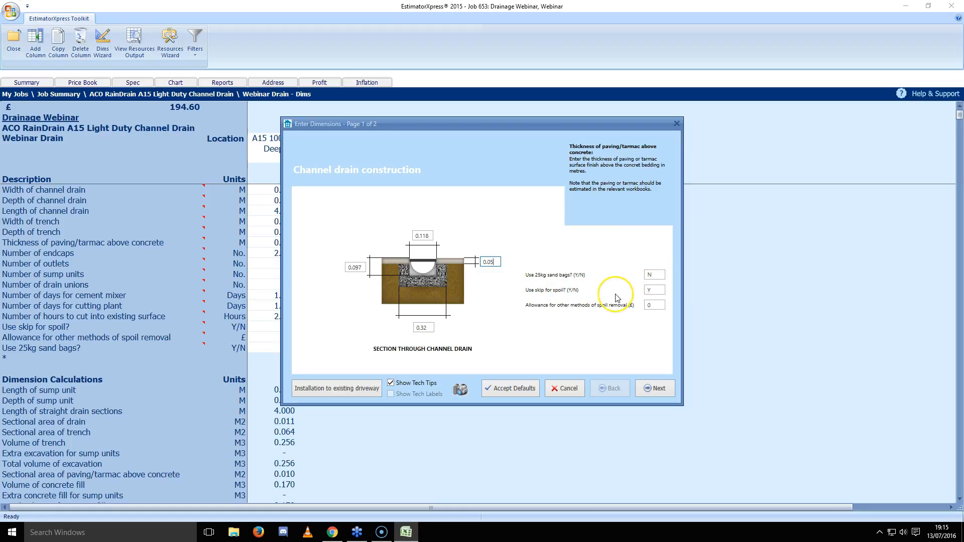
click(363, 388)
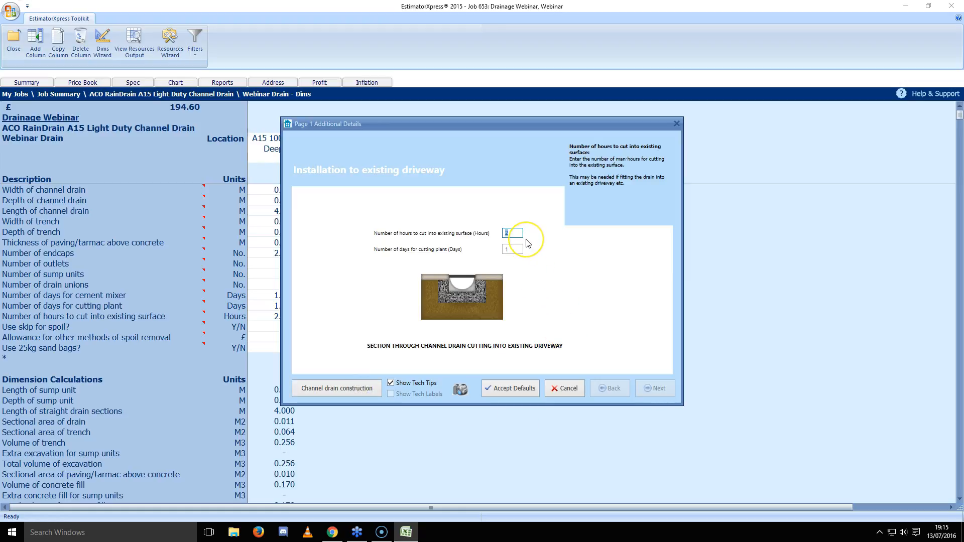
click(354, 390)
- Review the second page's trench depth and channel length, and finish the dimensions with the template values
click(670, 392)
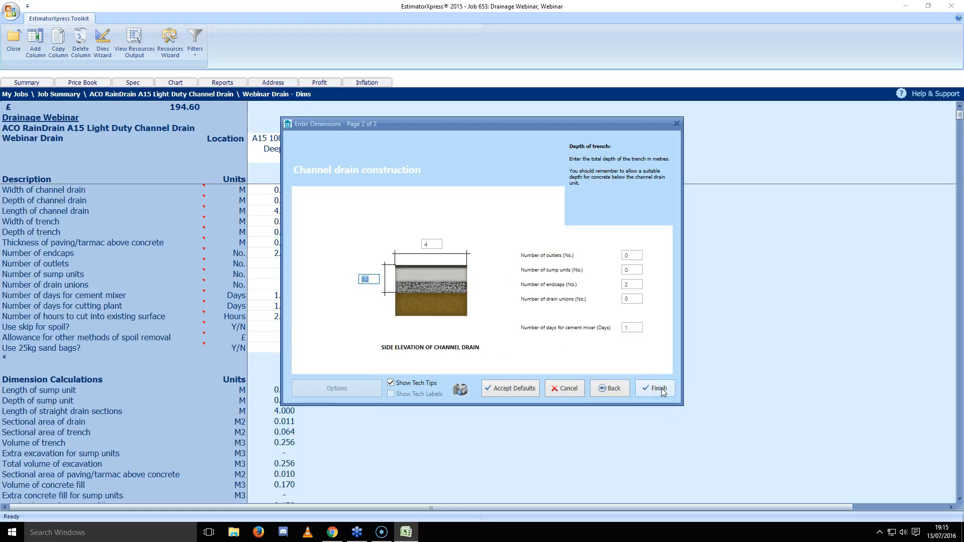
click(377, 282)
click(436, 245)
click(660, 390)
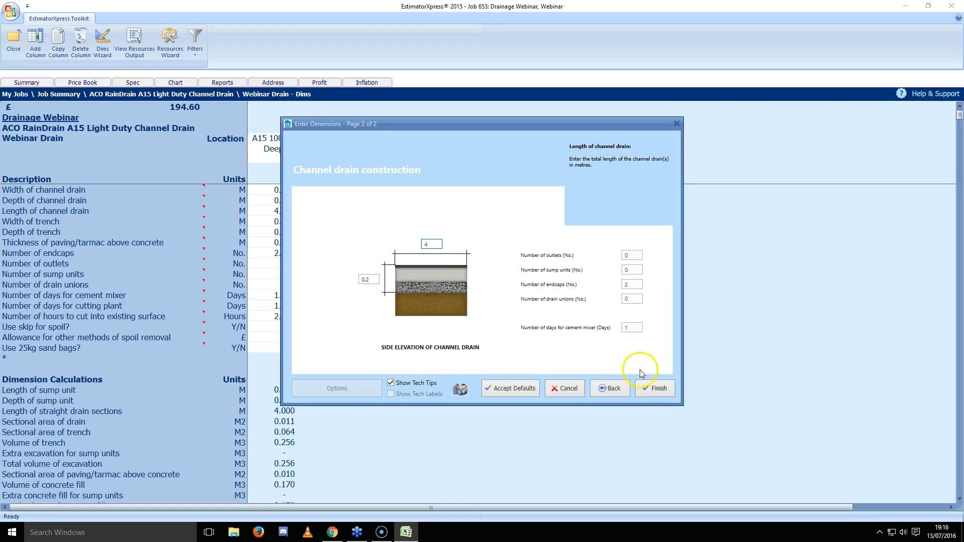
- View the A15 drain's resources output and examine the labour resources for digging the trench, bedding the drain and cutting into the surface
click(134, 42)
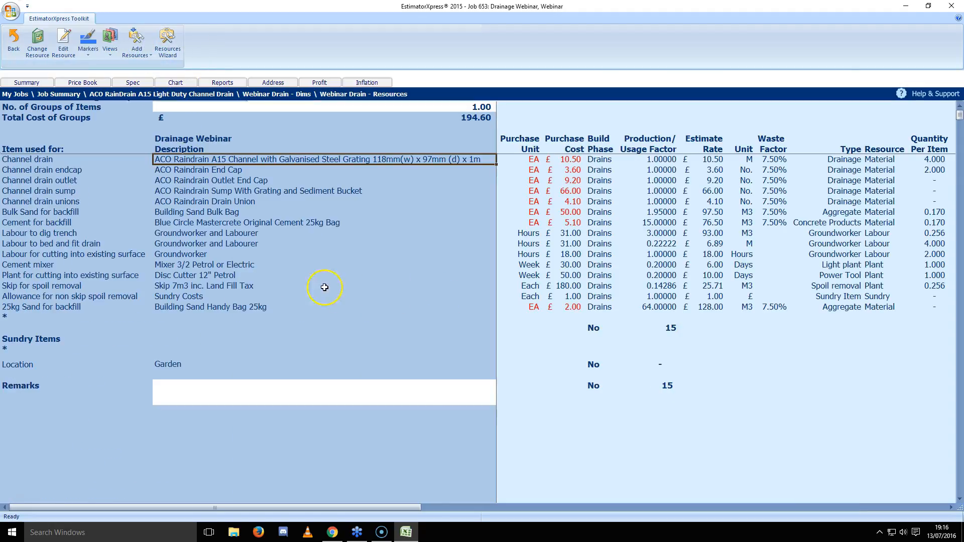
mouse_move(71, 233)
mouse_down()
mouse_move(166, 247)
mouse_move(559, 250)
mouse_up()
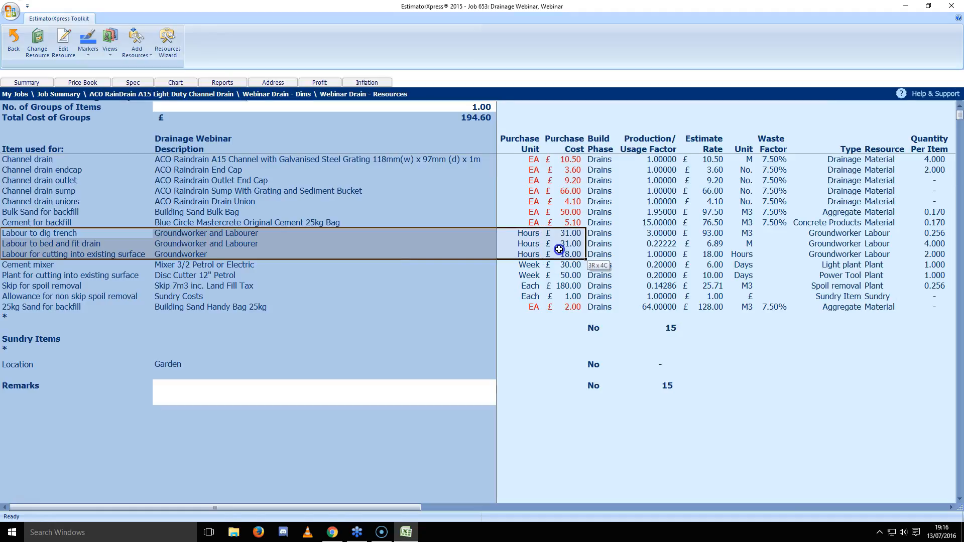
click(91, 235)
click(211, 236)
click(110, 245)
click(183, 247)
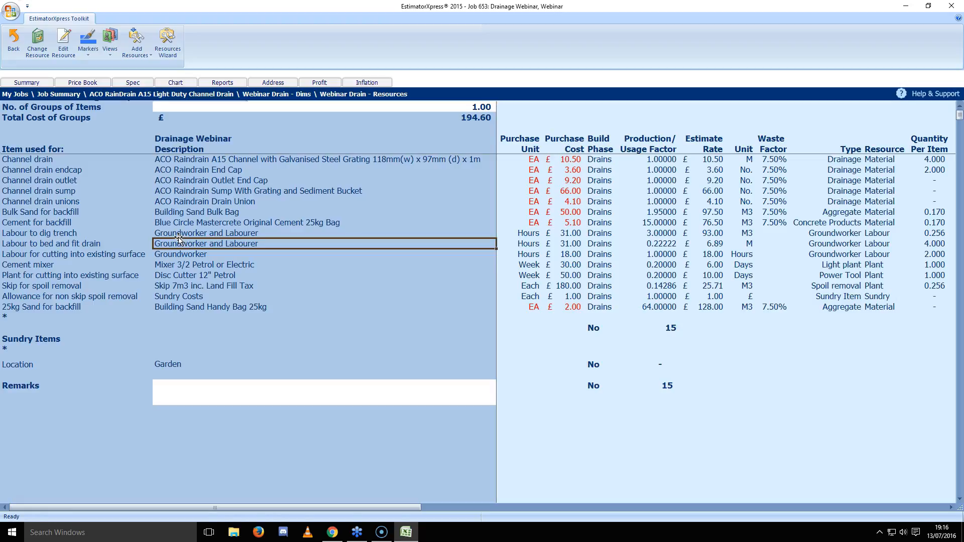
click(101, 244)
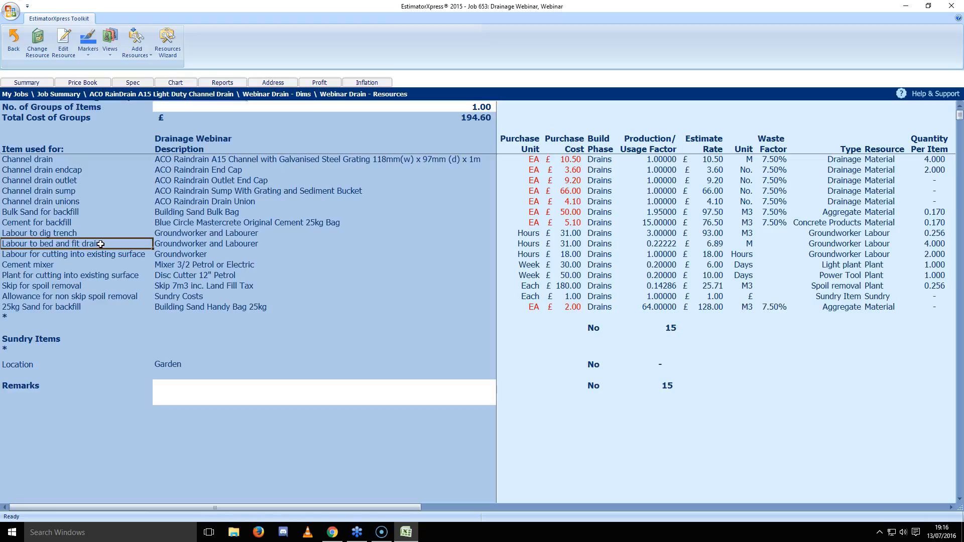
- Examine the resource descriptions for the A15 drain, including the outlet end cap, sump and drain union
drag(201, 160, 224, 299)
click(246, 201)
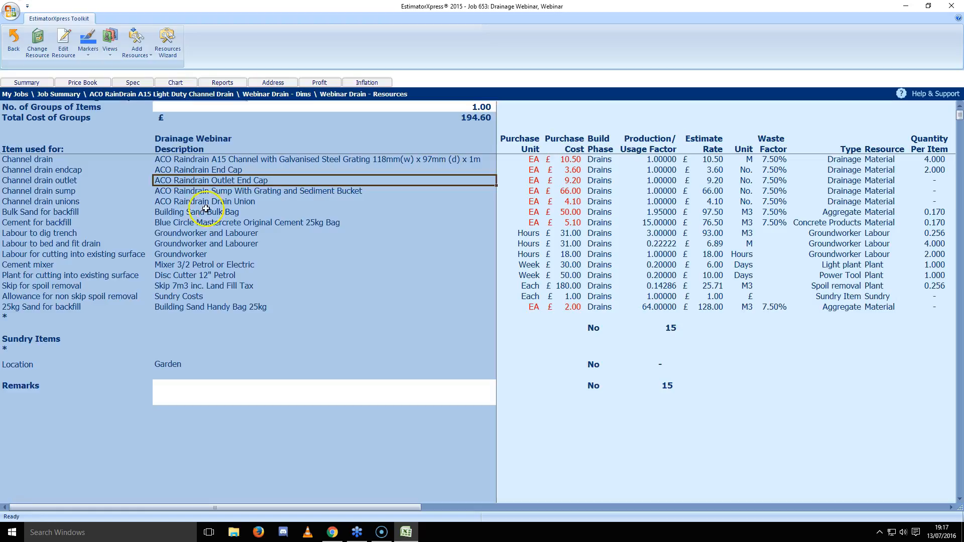
drag(210, 186, 217, 189)
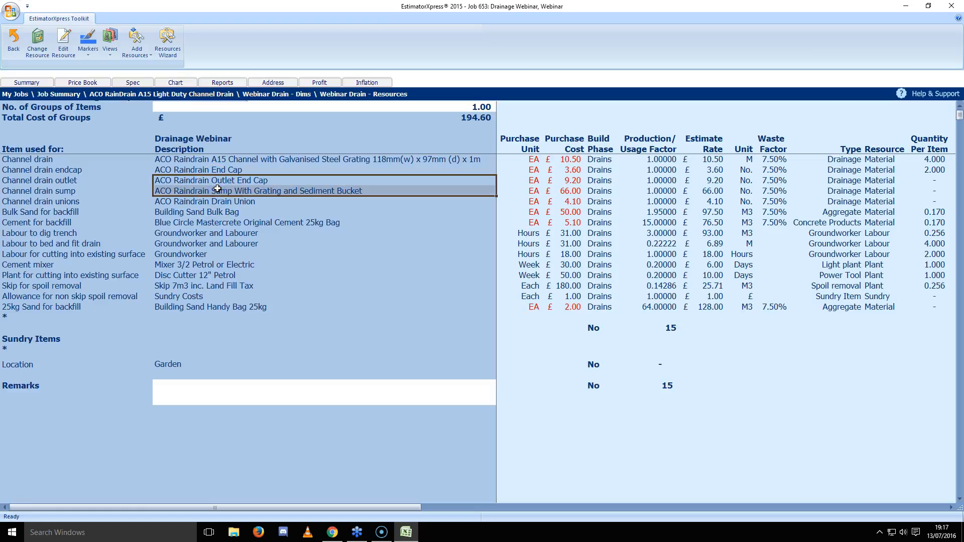
click(217, 189)
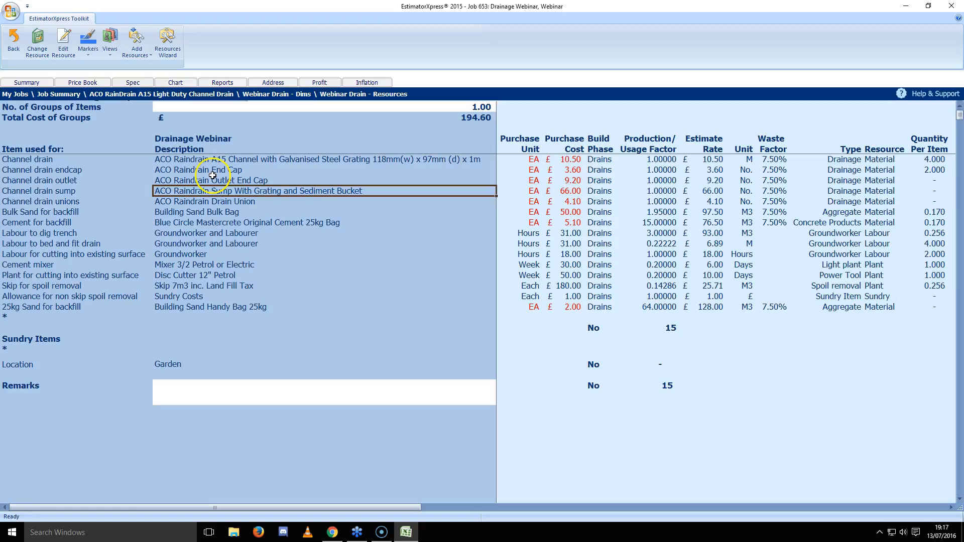
- Leave the resources output and close the ACO RainDrain A15 workbook, marking it as complete
click(14, 41)
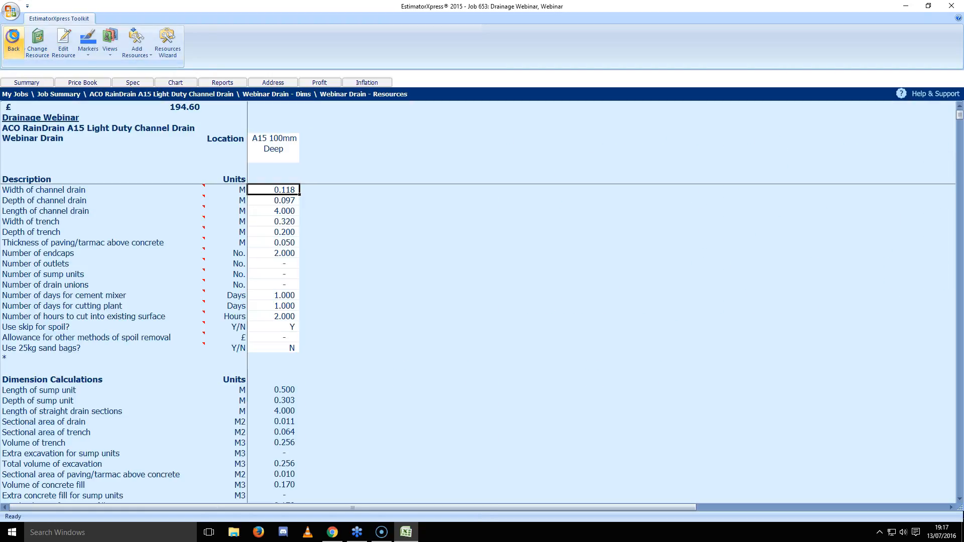
click(4, 39)
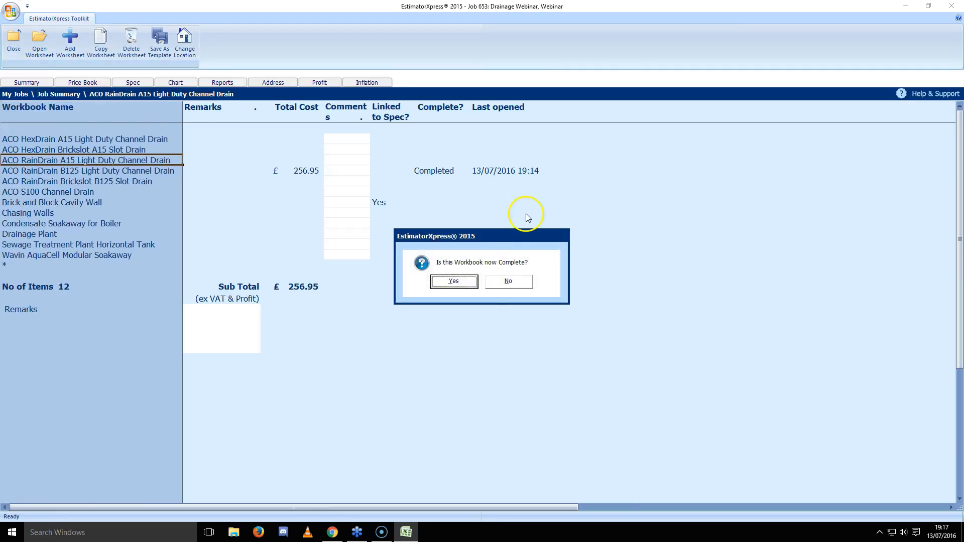
click(465, 285)
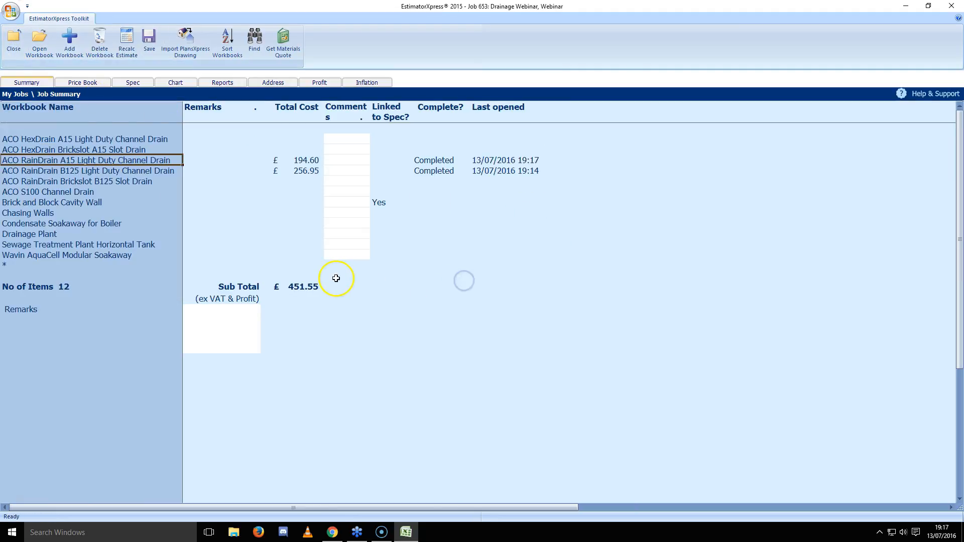
- Open the ACO S100 Channel Drain workbook and examine its list of worksheets for the different drain depths
click(69, 194)
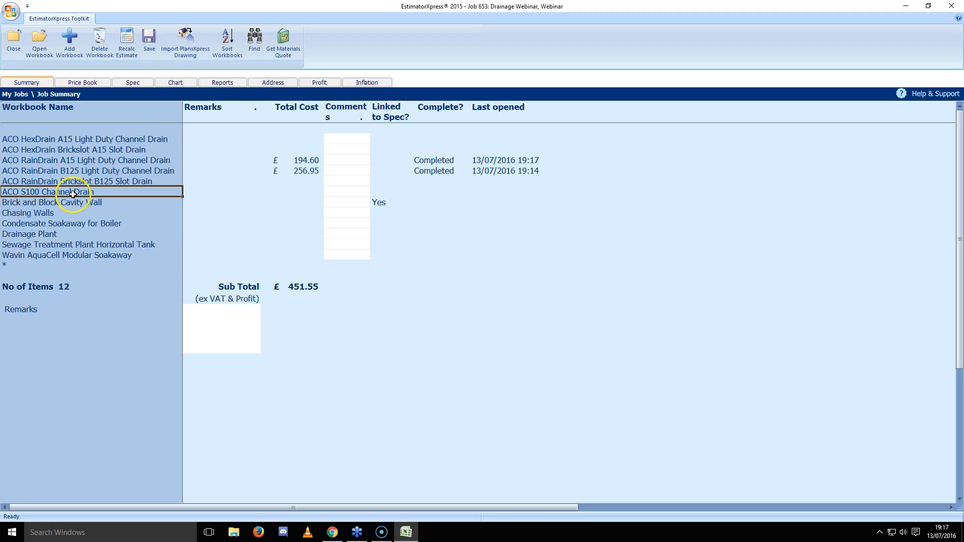
click(39, 42)
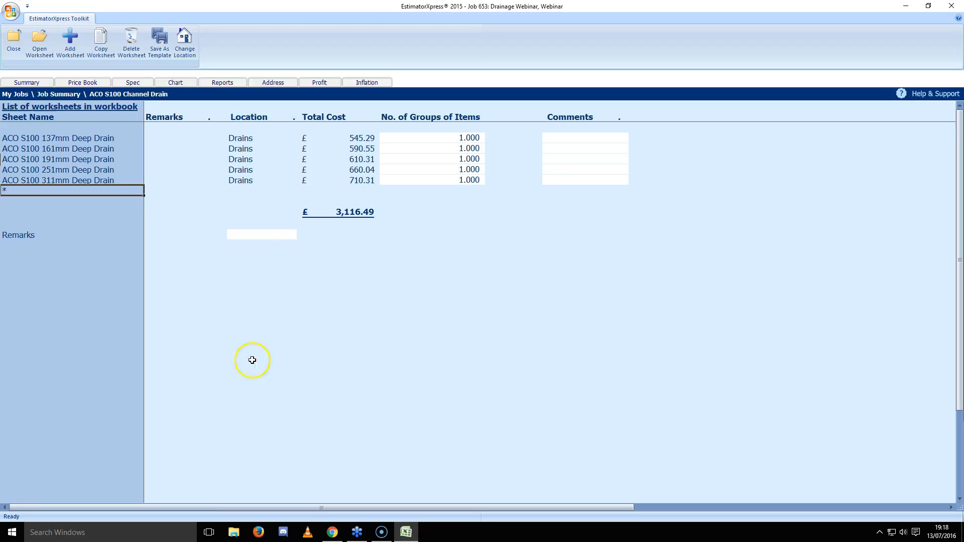
drag(98, 138, 98, 173)
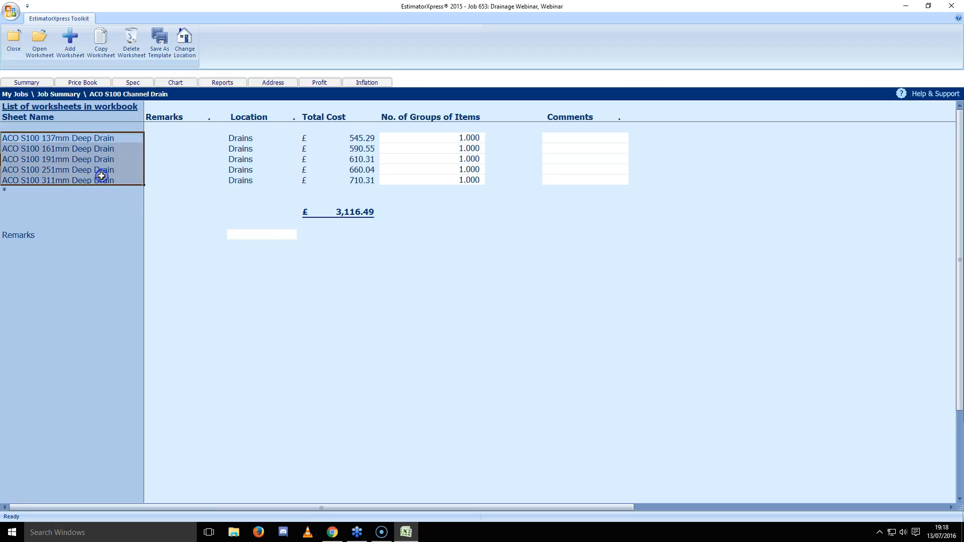
click(91, 138)
click(91, 149)
click(94, 159)
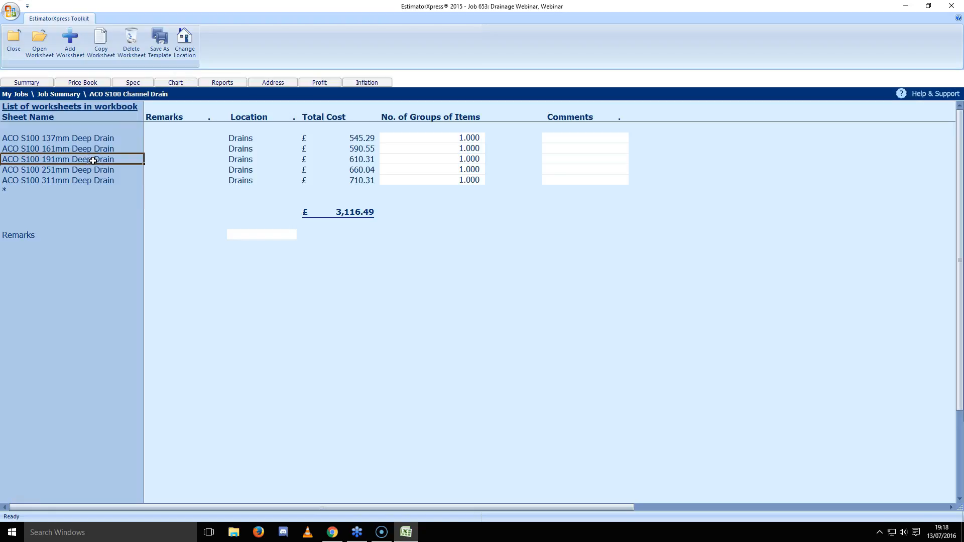
click(71, 138)
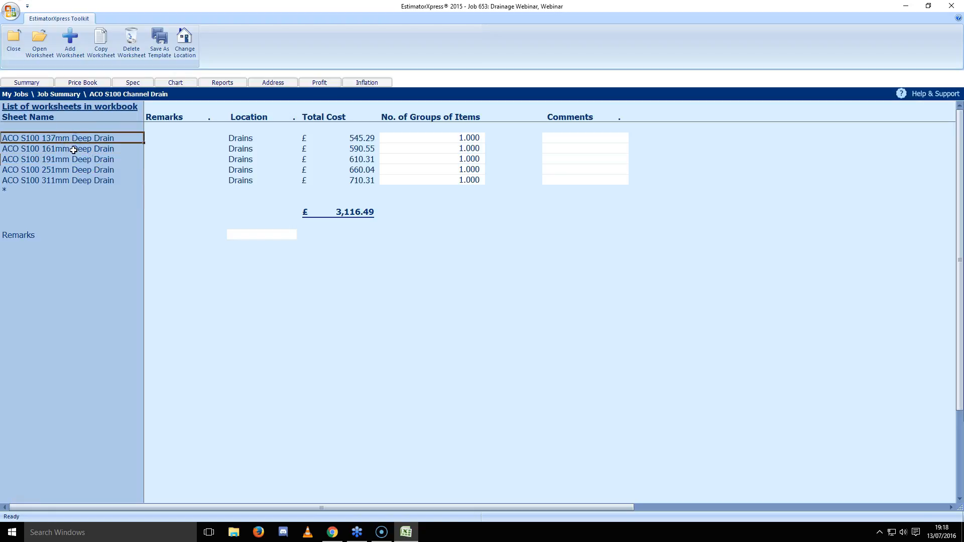
- Open the ACO S100 191mm Deep Drain worksheet and examine its dimensions, including the length of the channel drain
click(75, 144)
click(74, 159)
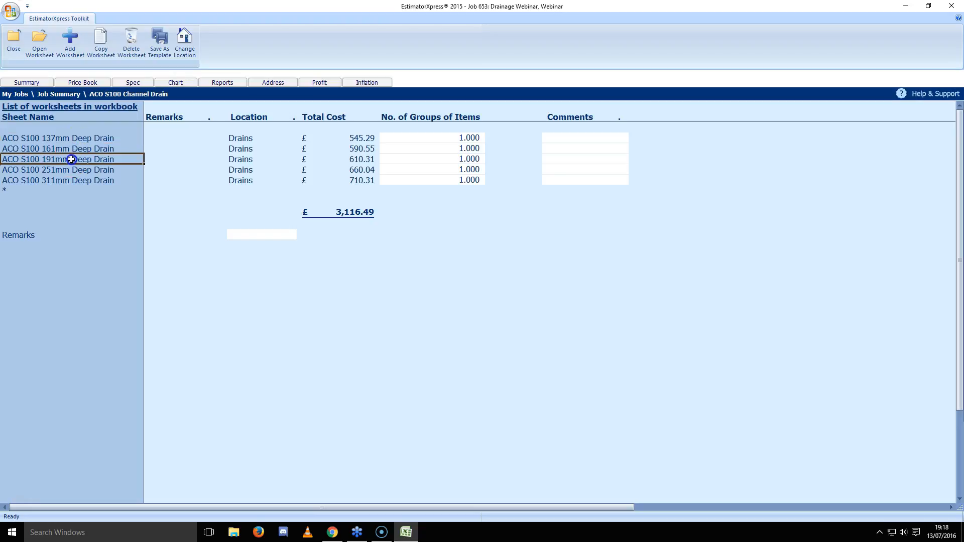
double_click(118, 160)
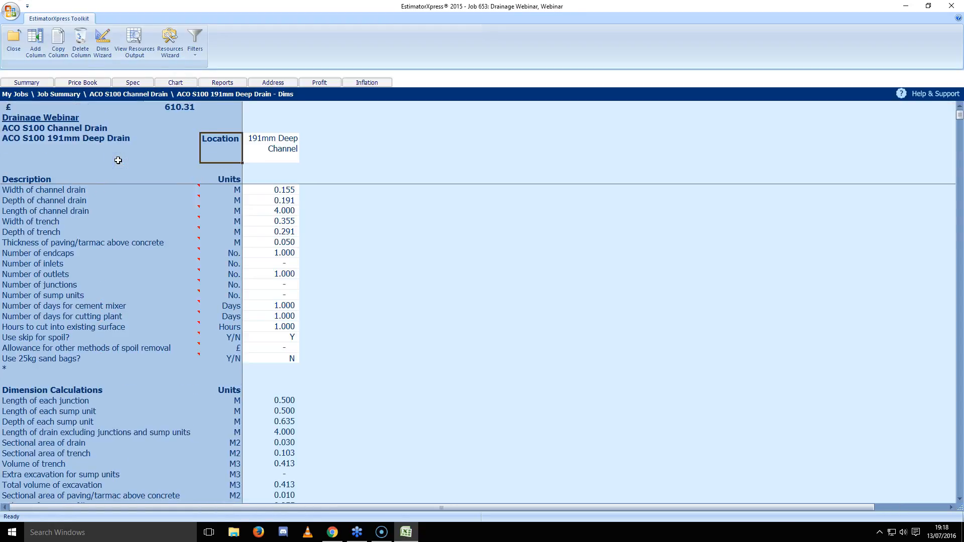
click(271, 211)
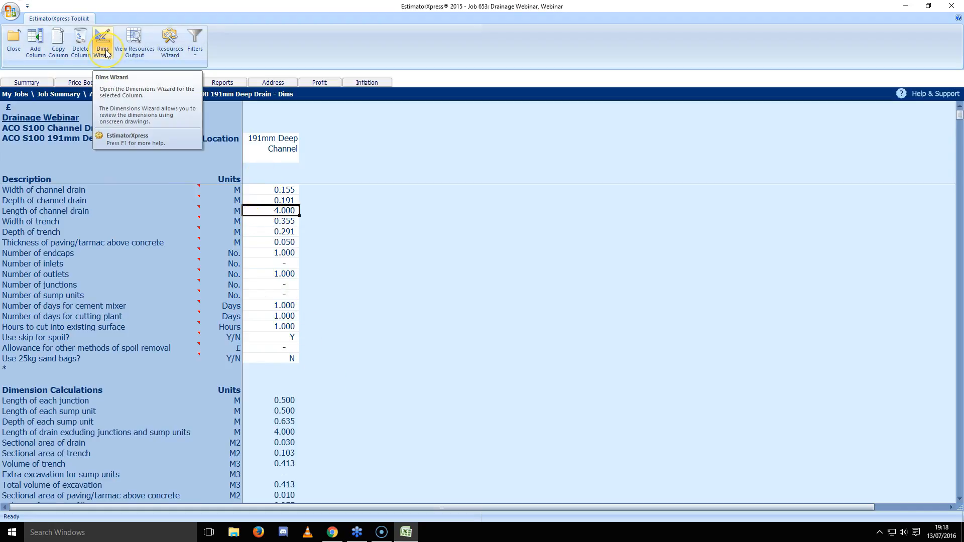
click(440, 282)
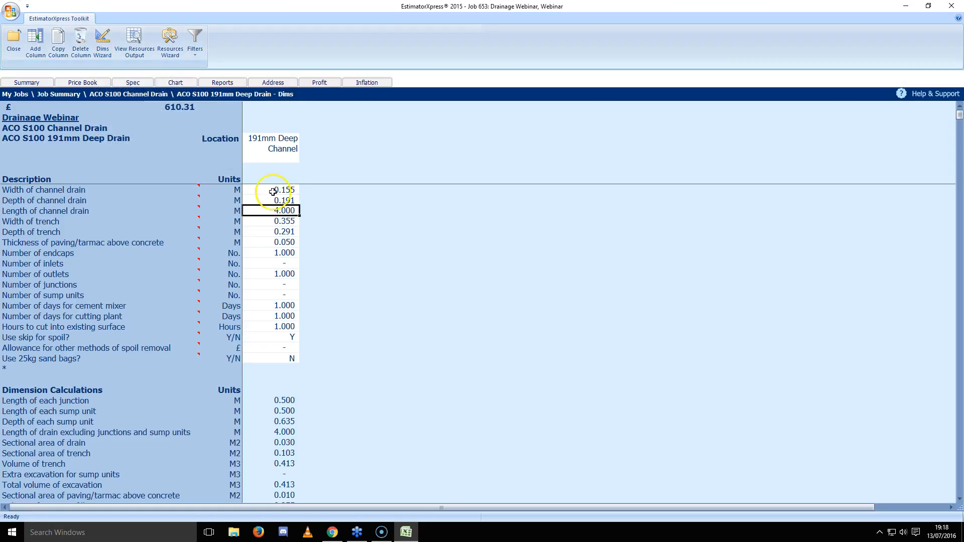
- Review the channel width, depth and paving thickness in the 191mm drain's Dims Wizard and continue to its second page
click(102, 43)
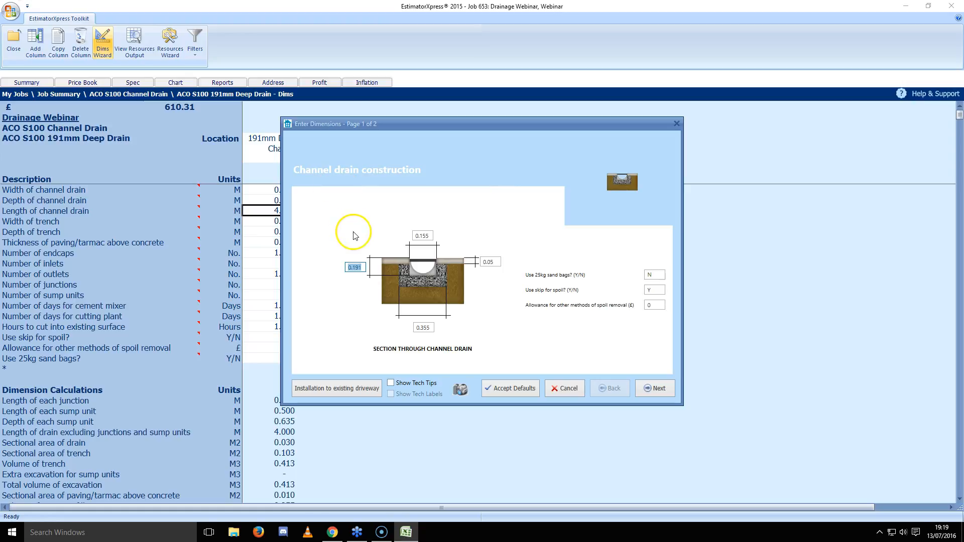
click(427, 236)
click(494, 262)
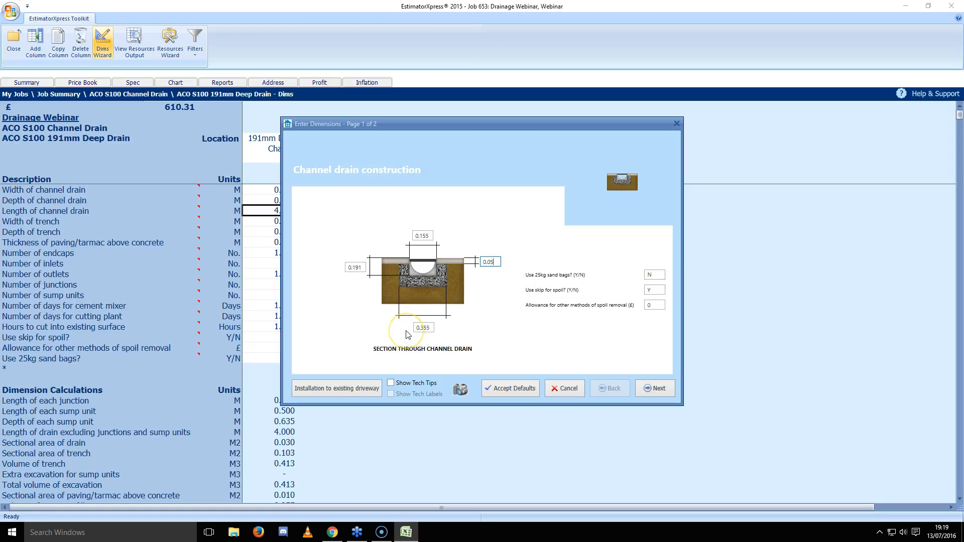
key(Tab)
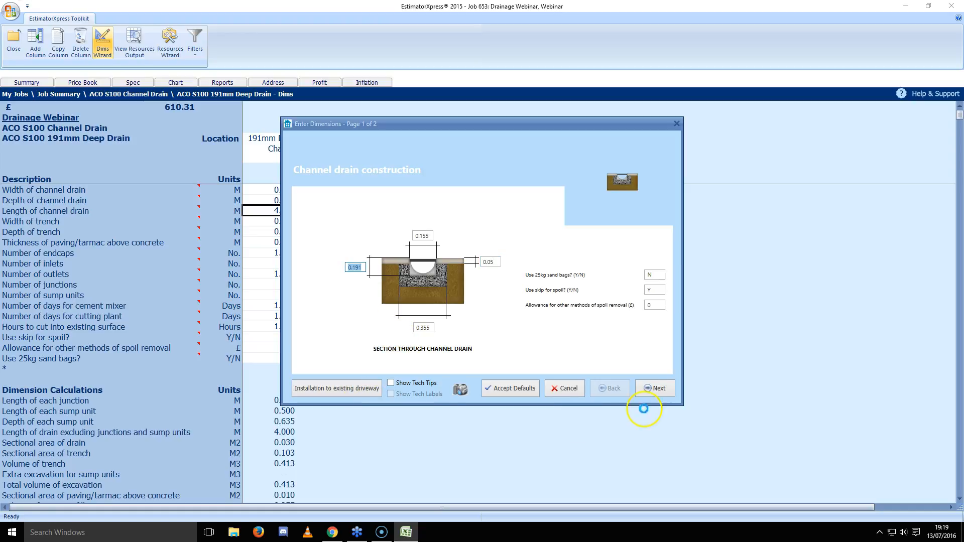
click(660, 395)
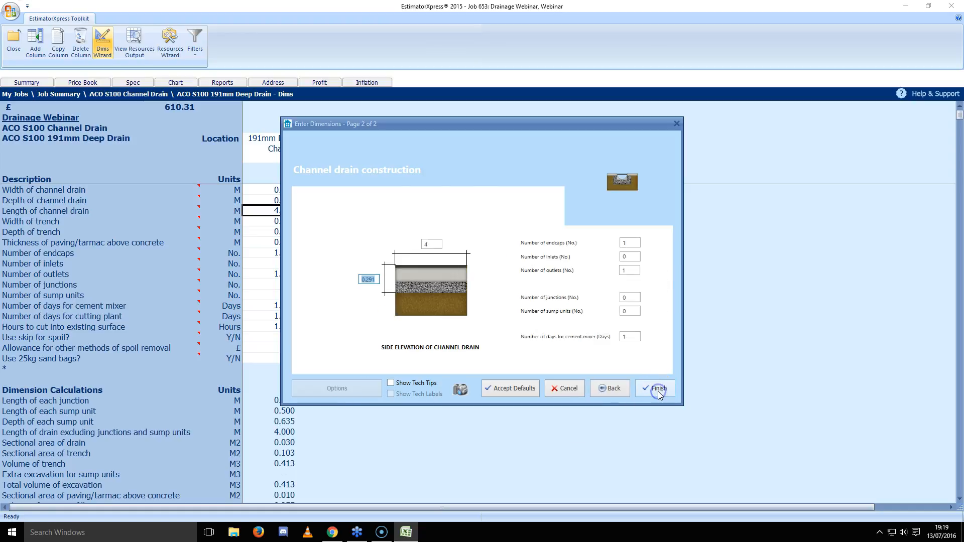
- Review the numbers of endcaps, outlets, junctions, sump units and cement mixer days, and finish the Dims Wizard
click(631, 244)
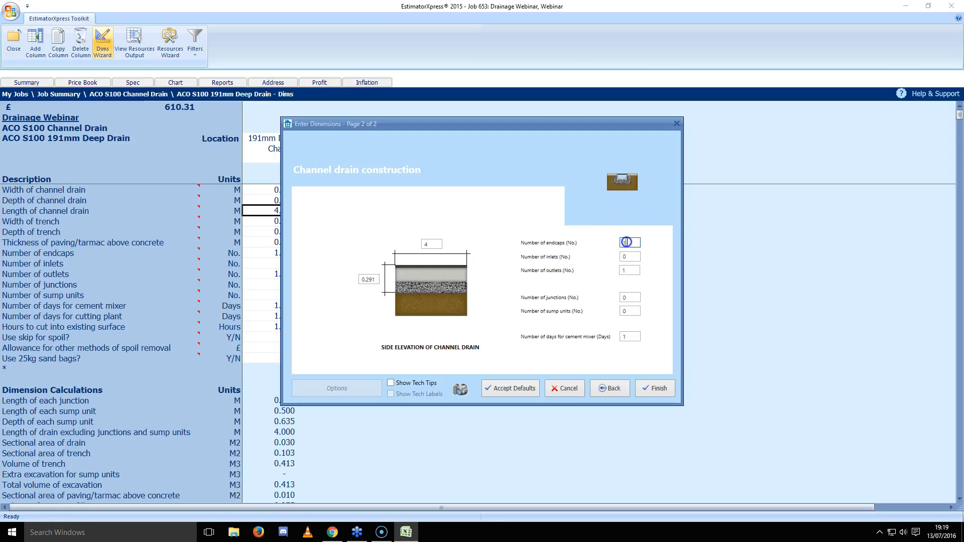
click(632, 272)
click(624, 305)
click(627, 318)
click(633, 342)
click(644, 386)
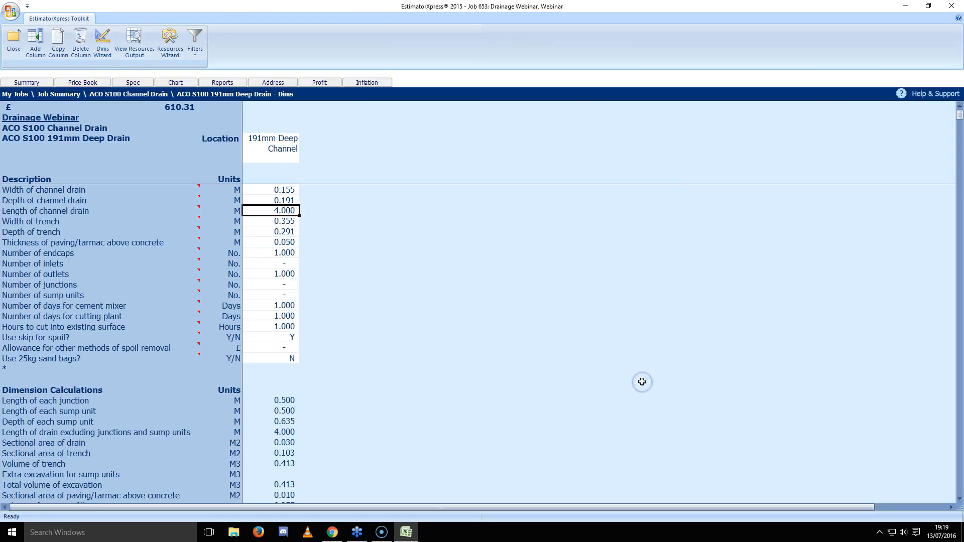
- View the 191mm drain's resources output and examine the descriptions of the ACO S100 channel, grating, endcap and sump resources
click(125, 48)
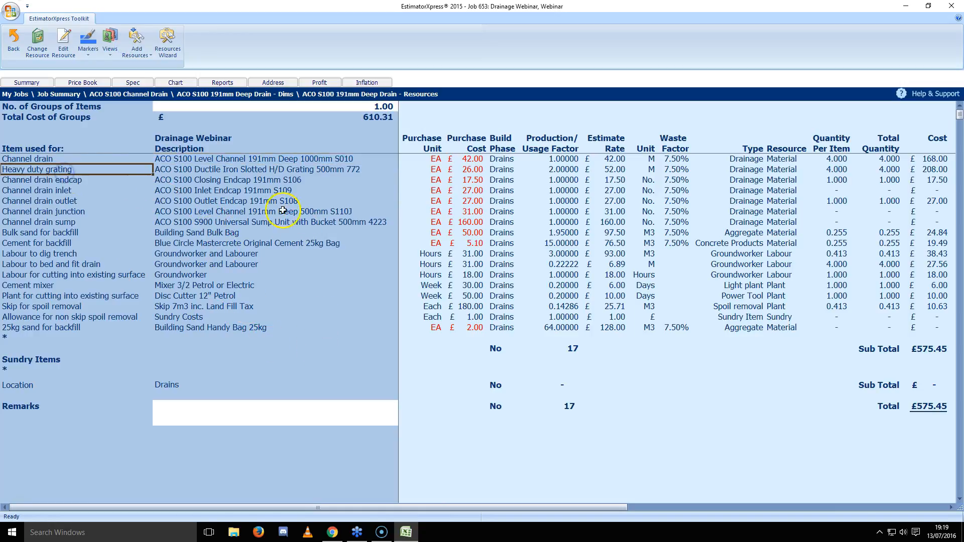
drag(205, 162, 210, 230)
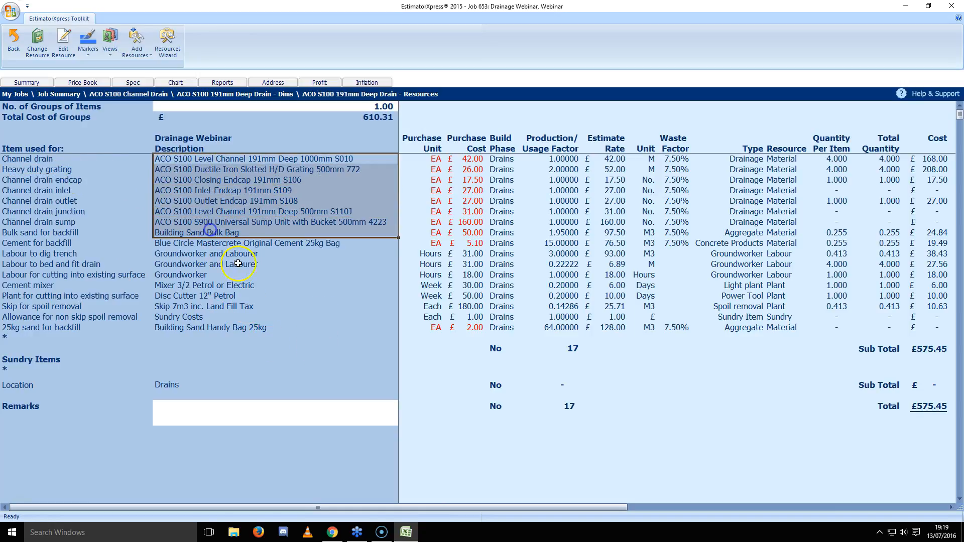
click(262, 283)
click(280, 352)
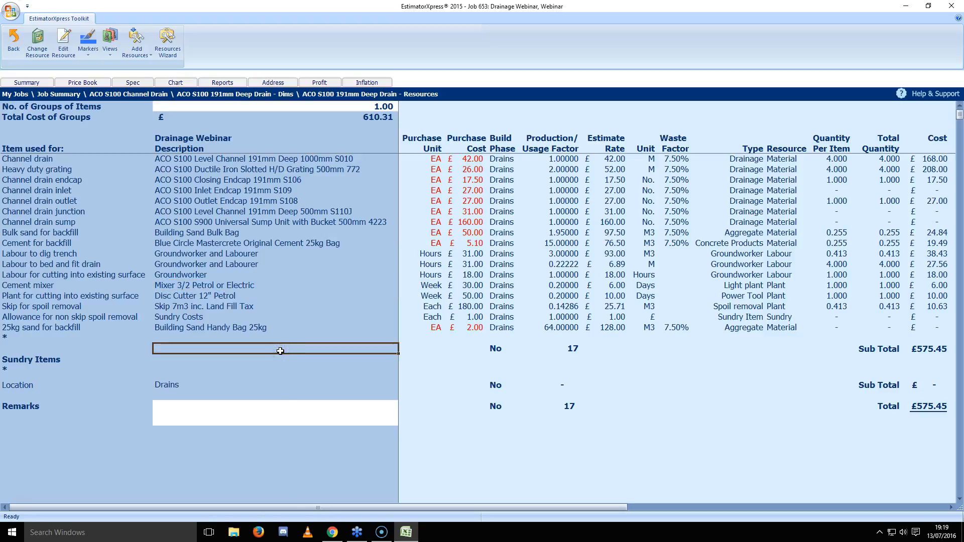
- Close the 191mm drain worksheet and open the ACO S100 311mm Deep Drain worksheet
click(8, 44)
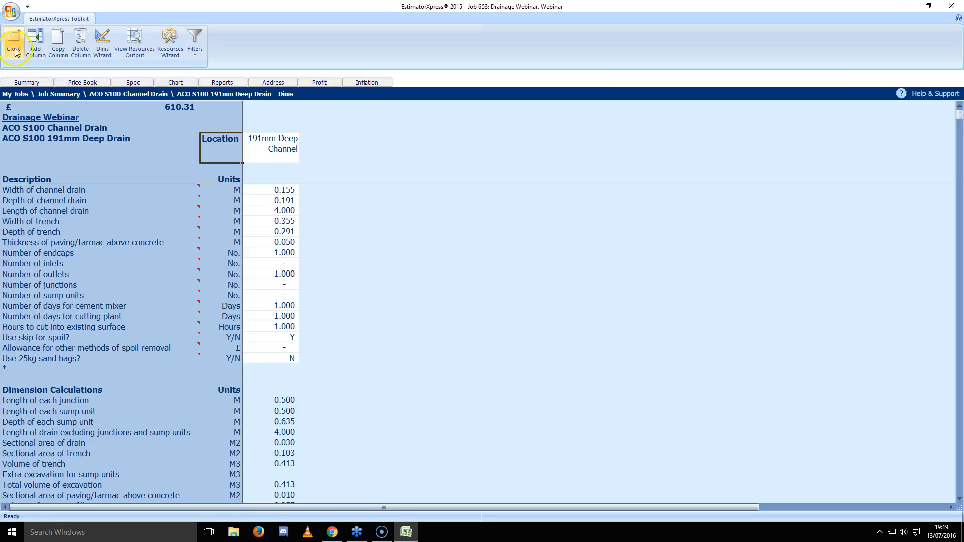
click(15, 46)
click(68, 172)
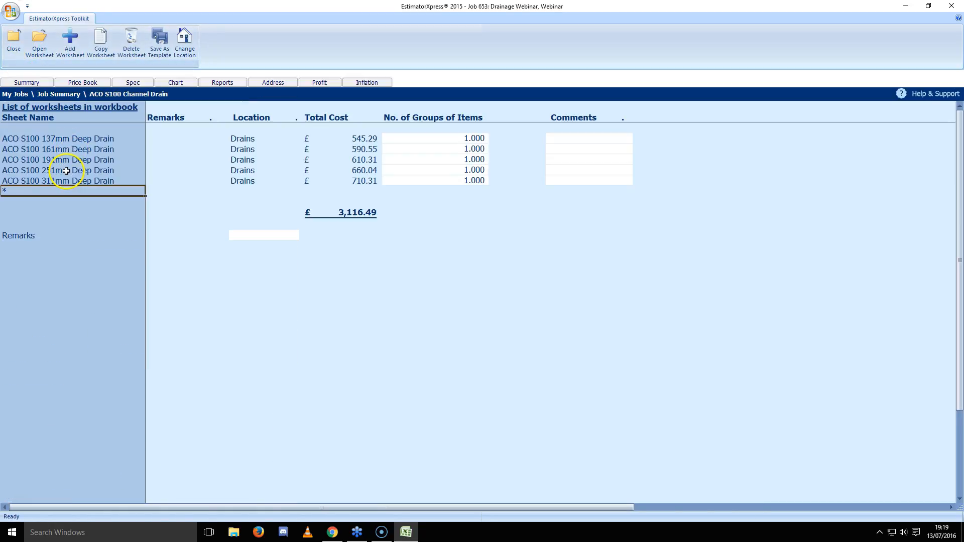
double_click(65, 182)
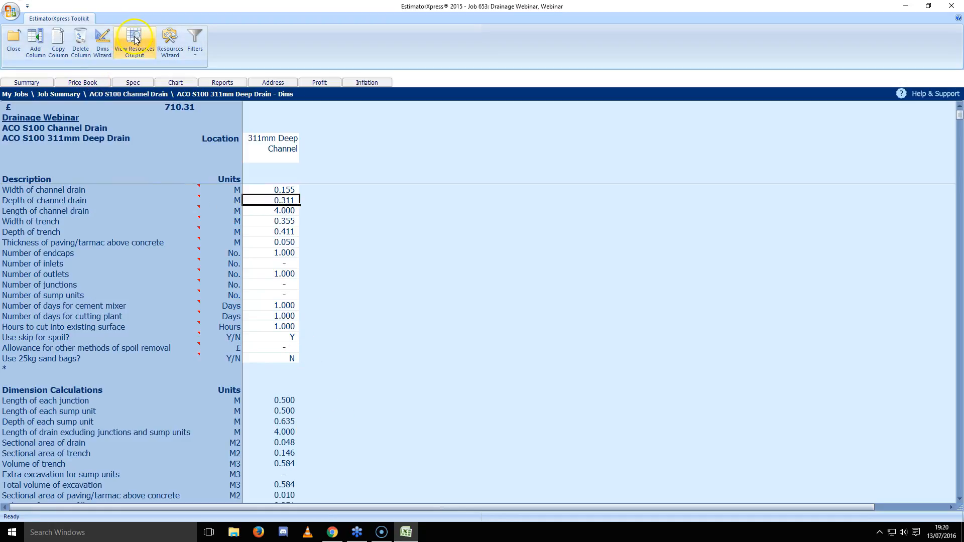
- Review the 311mm drain's dimensions in the Dims Wizard, keeping the default values, and view its resources output
click(102, 46)
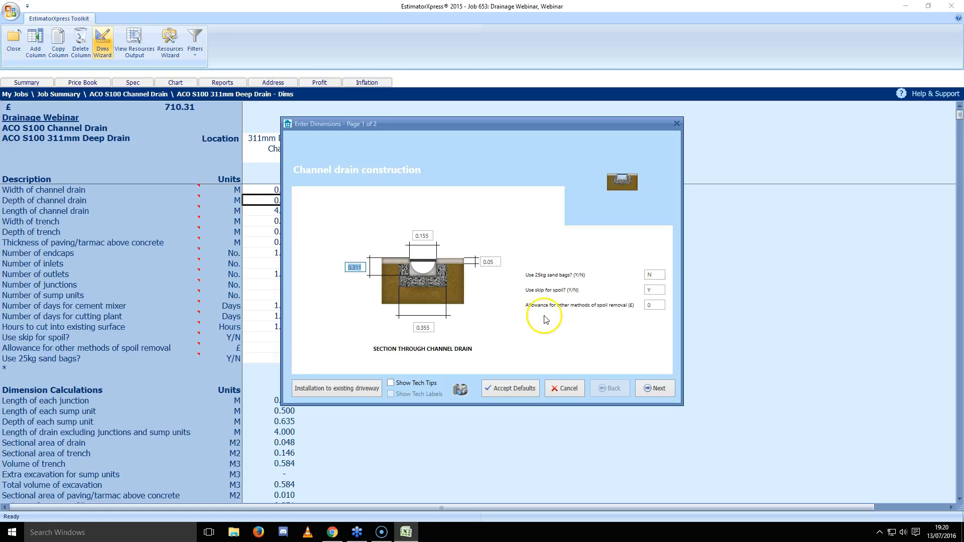
click(655, 389)
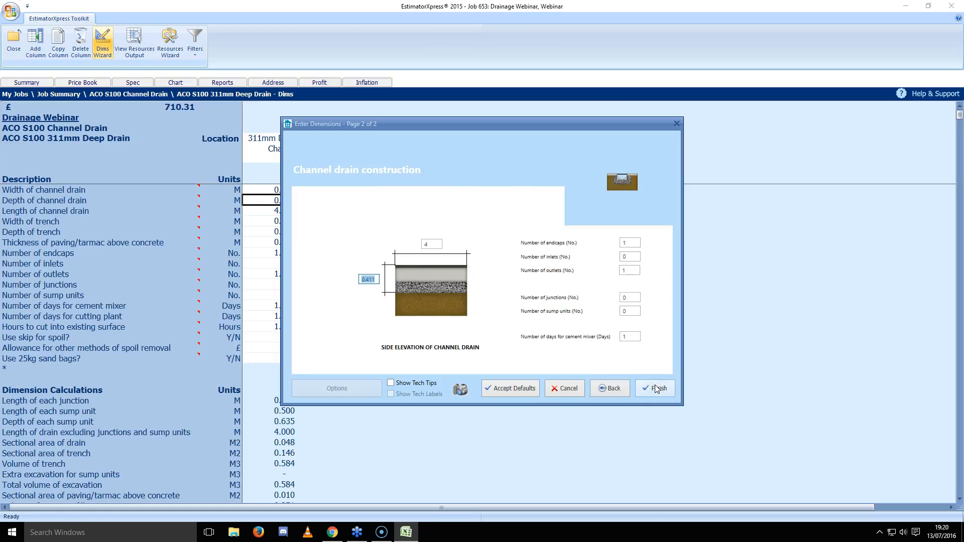
click(655, 388)
click(132, 52)
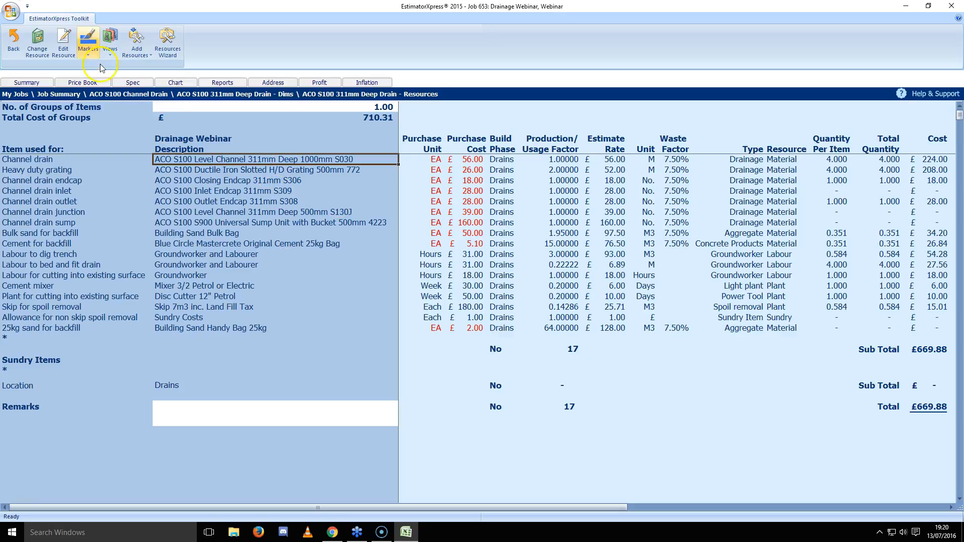
- Leave the resources output and close the ACO S100 Channel Drain workbook, marking it as complete
click(13, 43)
click(13, 44)
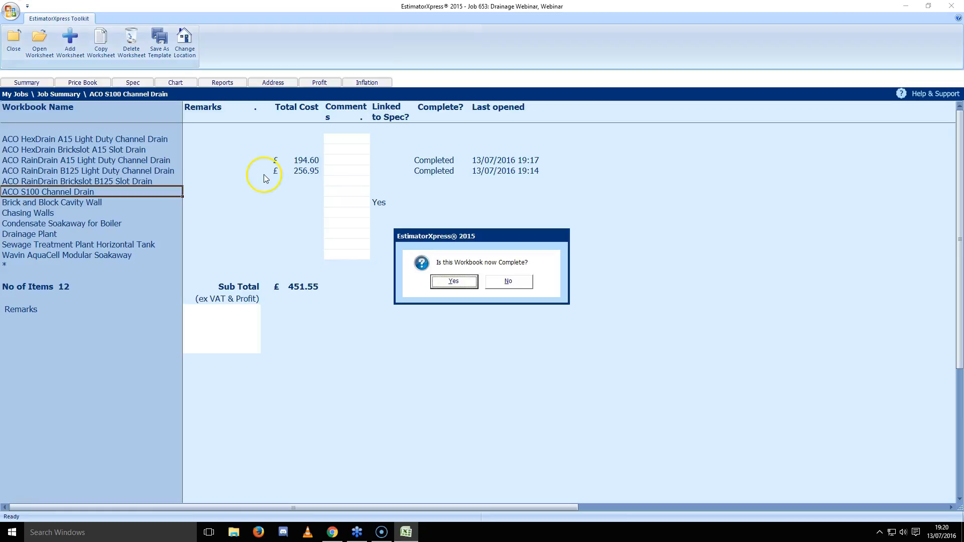
click(466, 282)
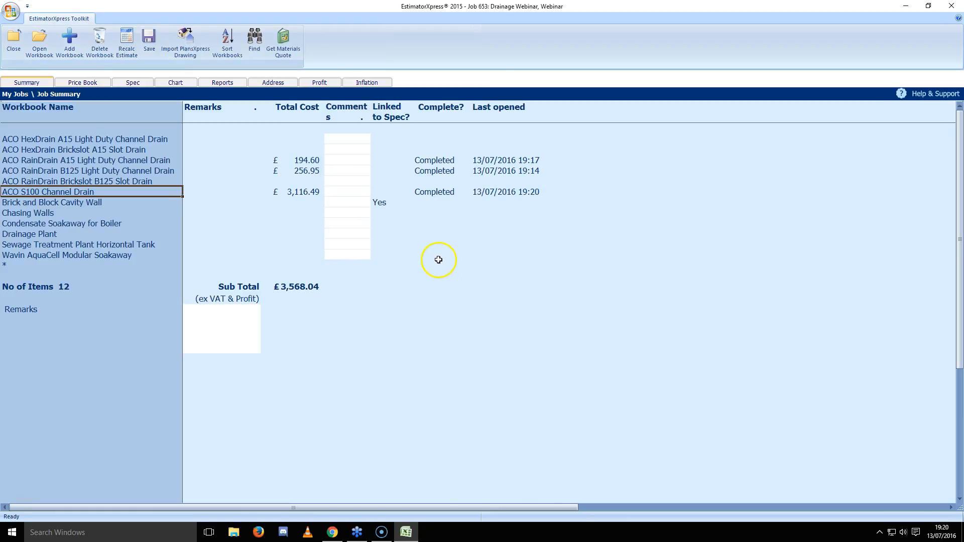
- Open the Sewage Treatment Plant Horizontal Tank workbook and add a worksheet named Tank with the location Garden
click(55, 244)
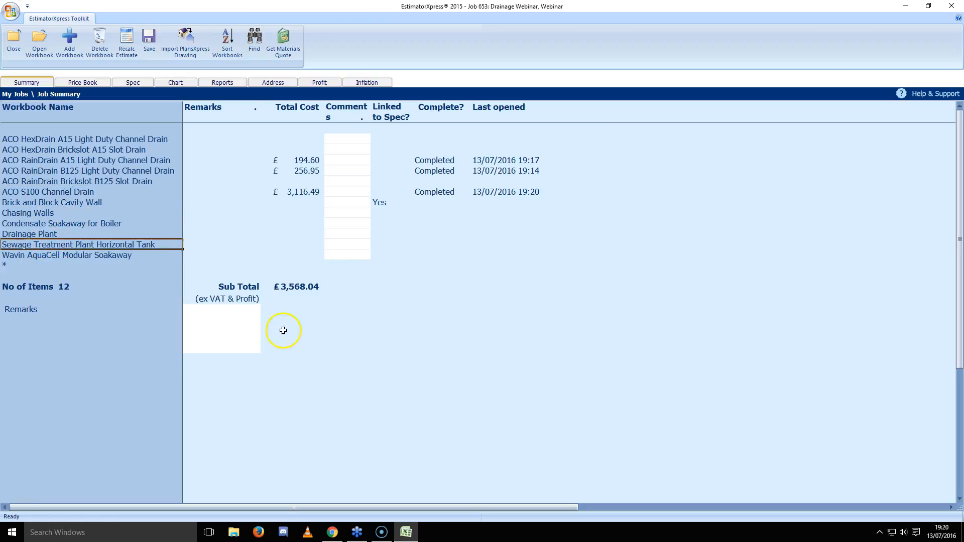
double_click(82, 247)
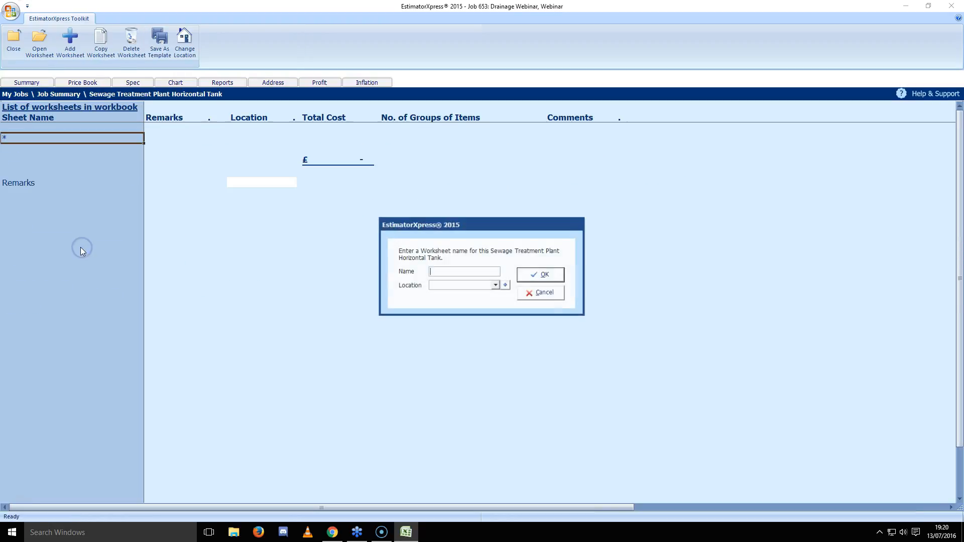
click(442, 271)
text(Tank)
key(Tab)
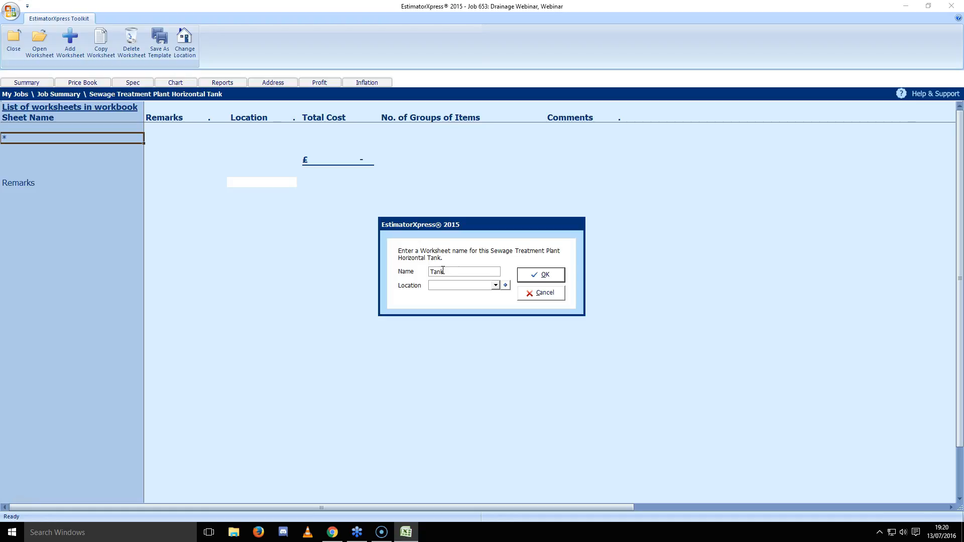
text(Garden)
click(552, 274)
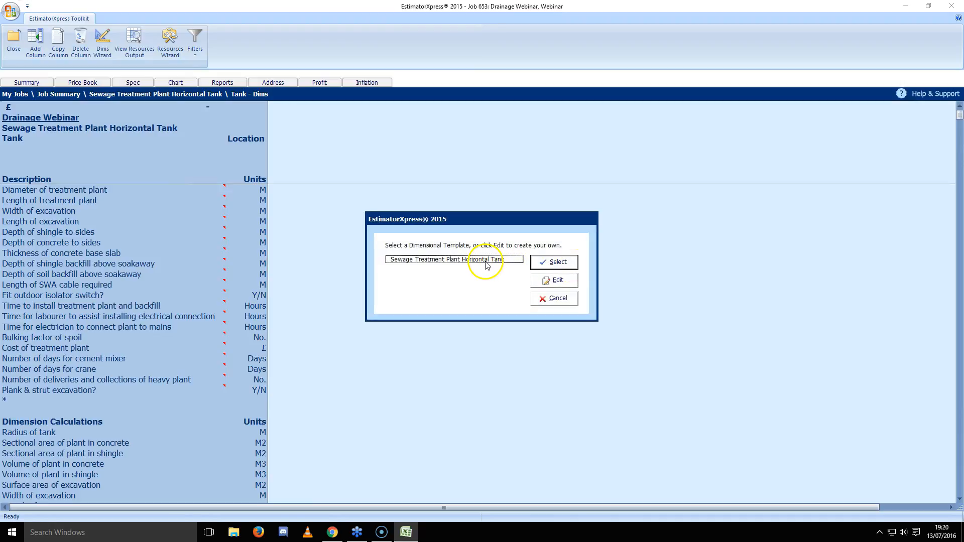
- Load the Sewage Treatment Plant Horizontal Tank dimensional template and turn on the tech tips in the dimensions wizard
click(487, 264)
click(553, 263)
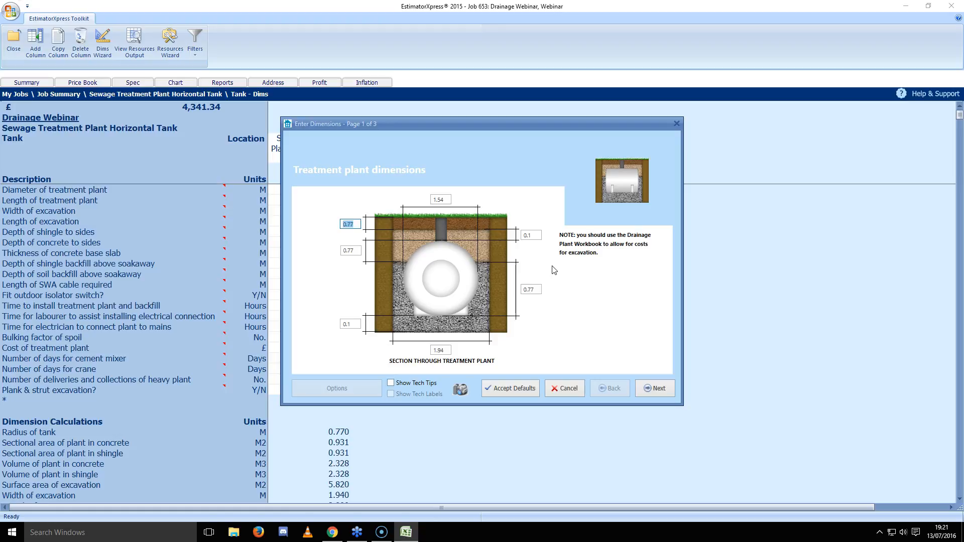
click(560, 268)
click(622, 276)
click(401, 389)
- Read the tech tips for the treatment plant's diameter, the concrete and shingle depths to the sides, and the shingle backfill depth
click(446, 199)
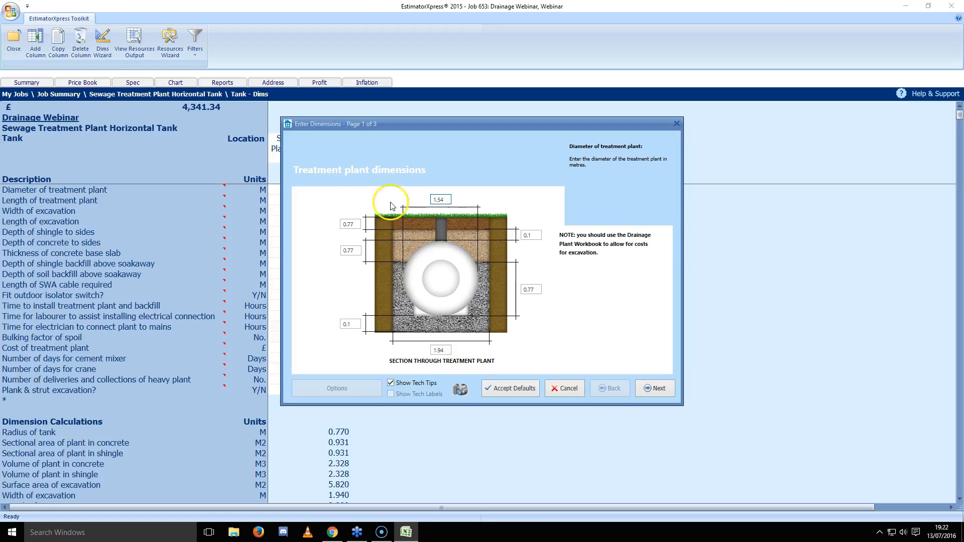
click(532, 290)
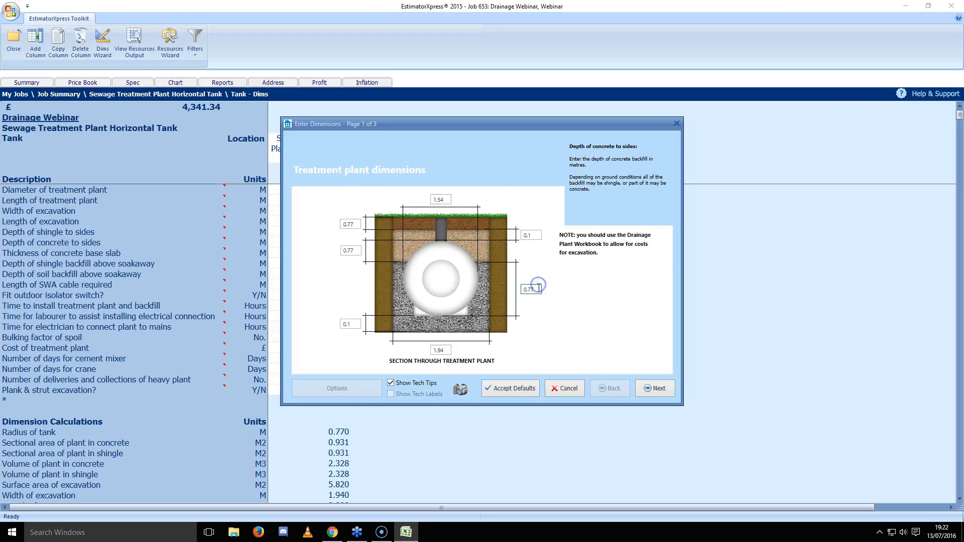
click(536, 235)
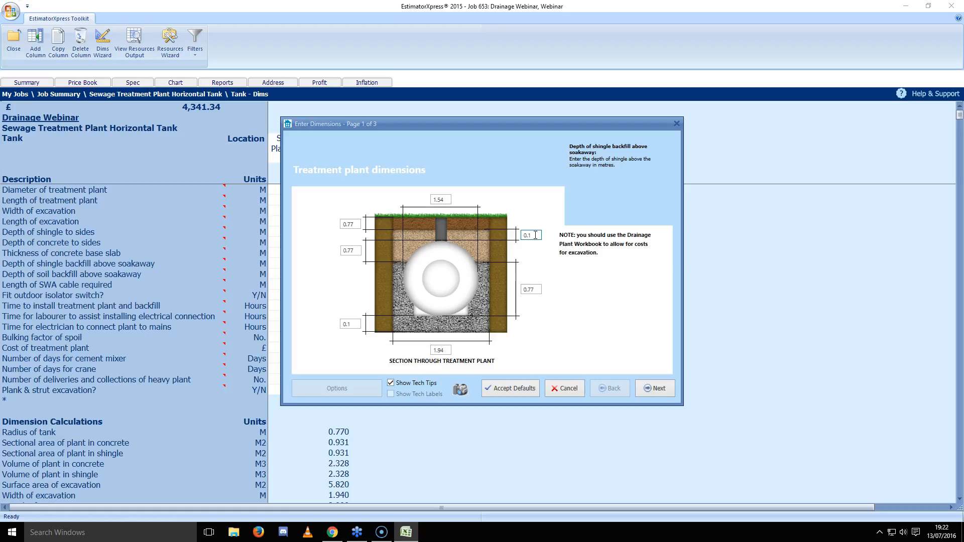
click(358, 250)
click(533, 236)
click(533, 290)
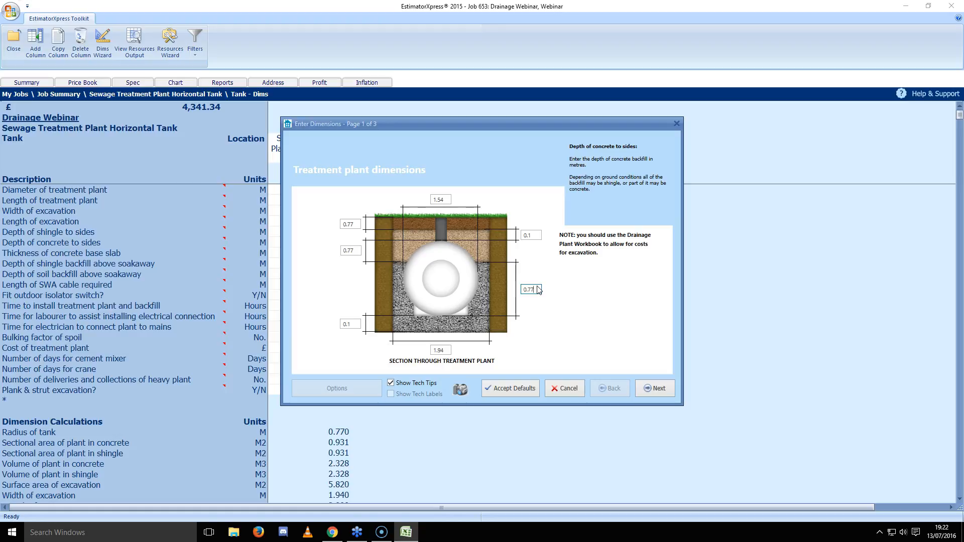
- Read the tips for base slab thickness, excavation width and soil backfill depth, and continue to the wizard's second page
click(356, 325)
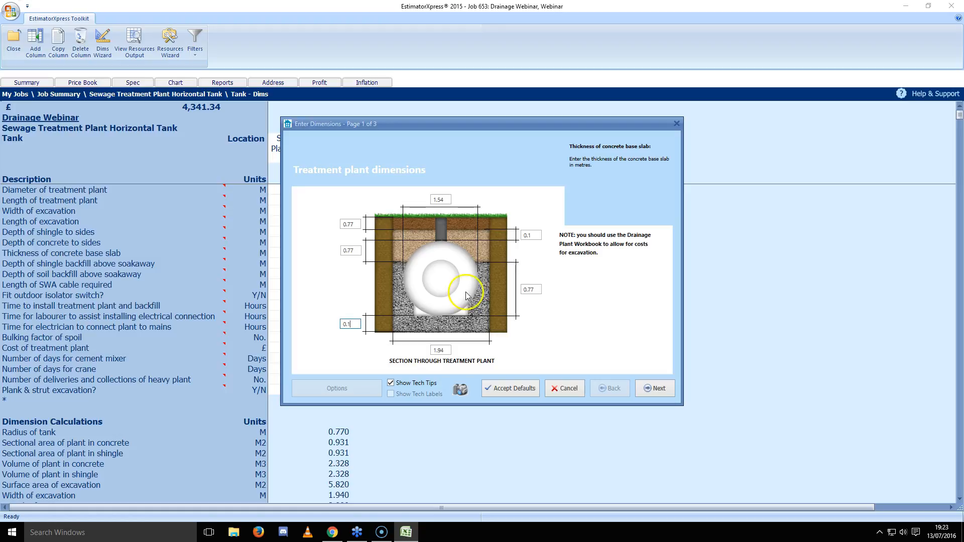
click(449, 351)
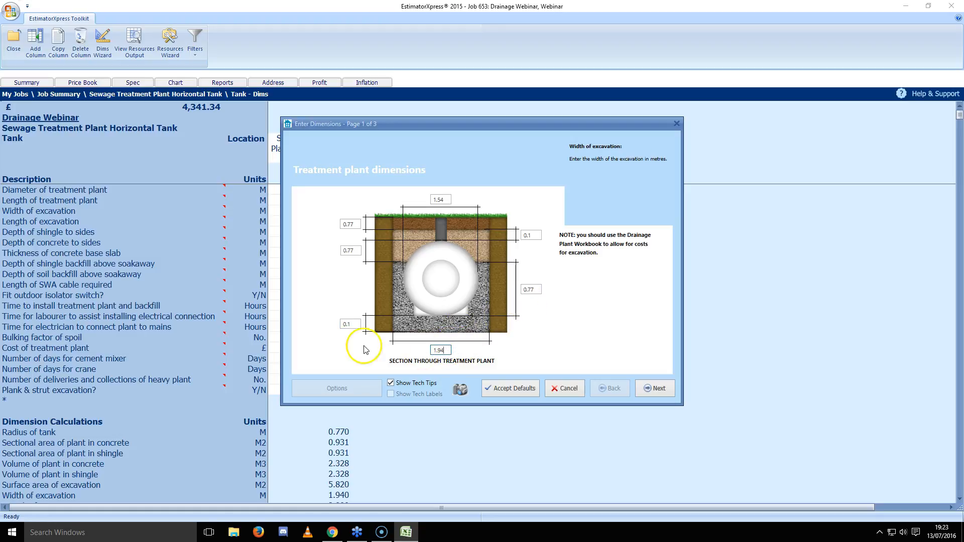
click(359, 225)
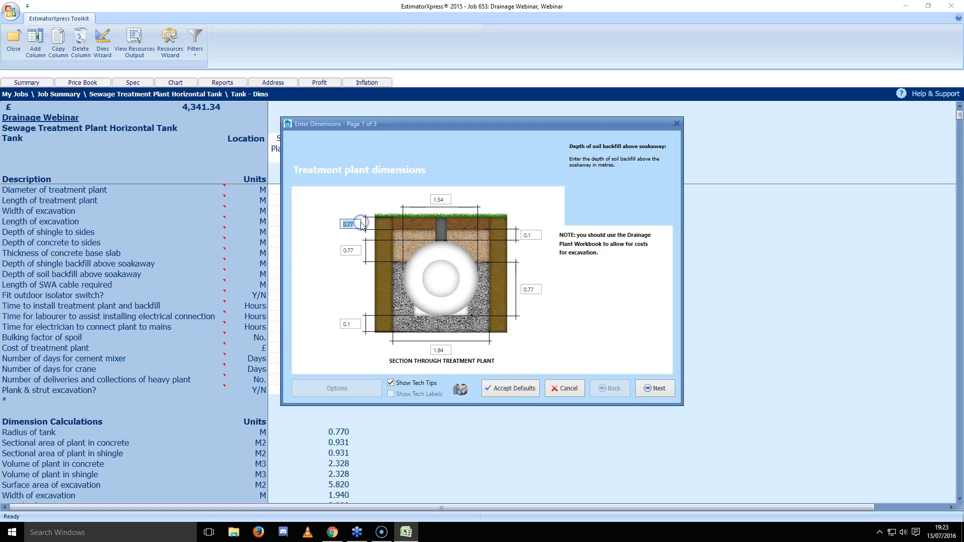
click(355, 223)
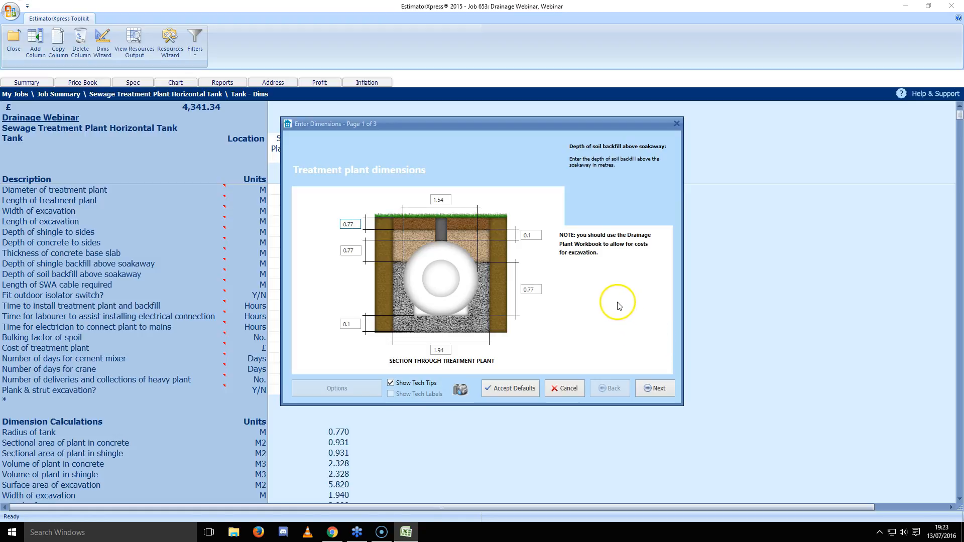
click(665, 390)
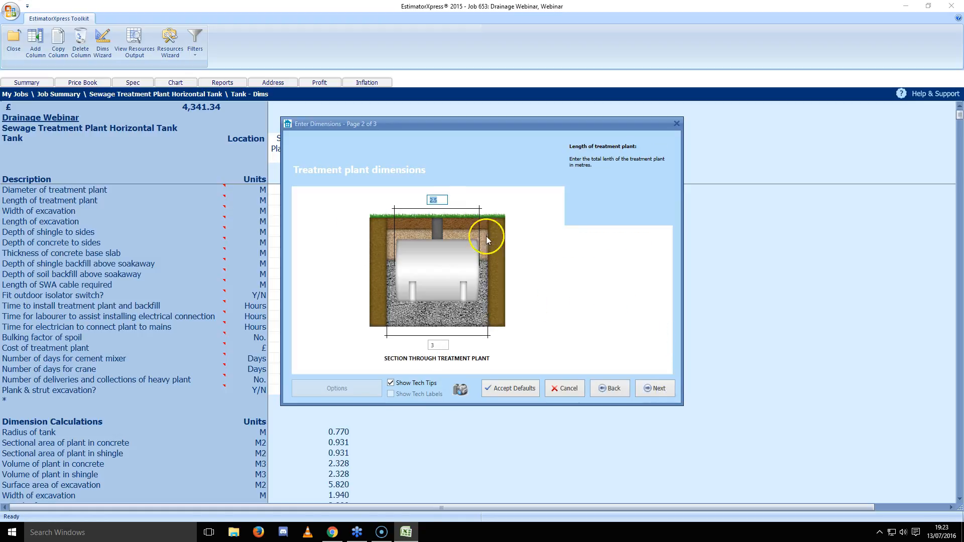
- Read the tech tips for the treatment plant's length and the excavation length, and continue to the treatment plant costs page
click(445, 200)
click(438, 345)
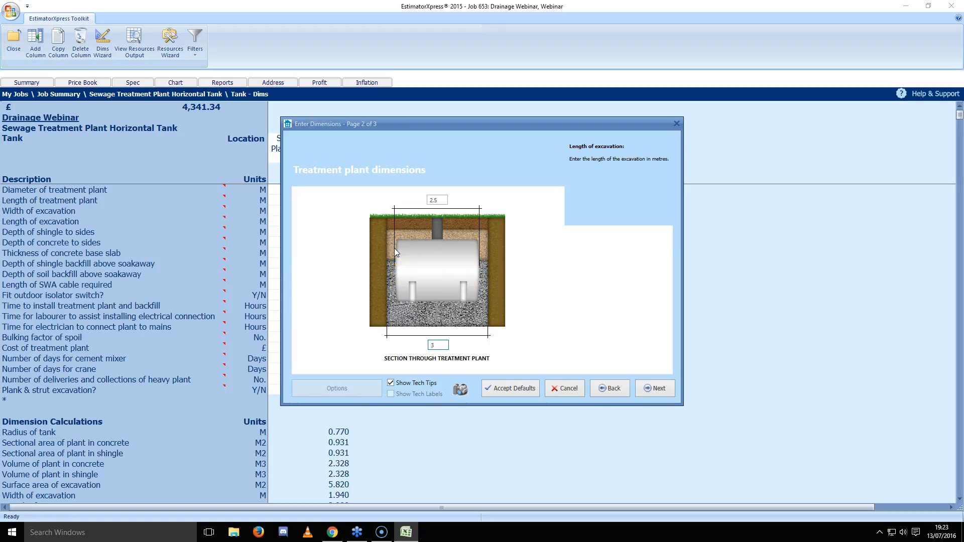
click(648, 388)
- Check the tips for plant cost, labourer and electrician times and outdoor isolator switch, and finish the dimensions wizard with the existing values
click(457, 247)
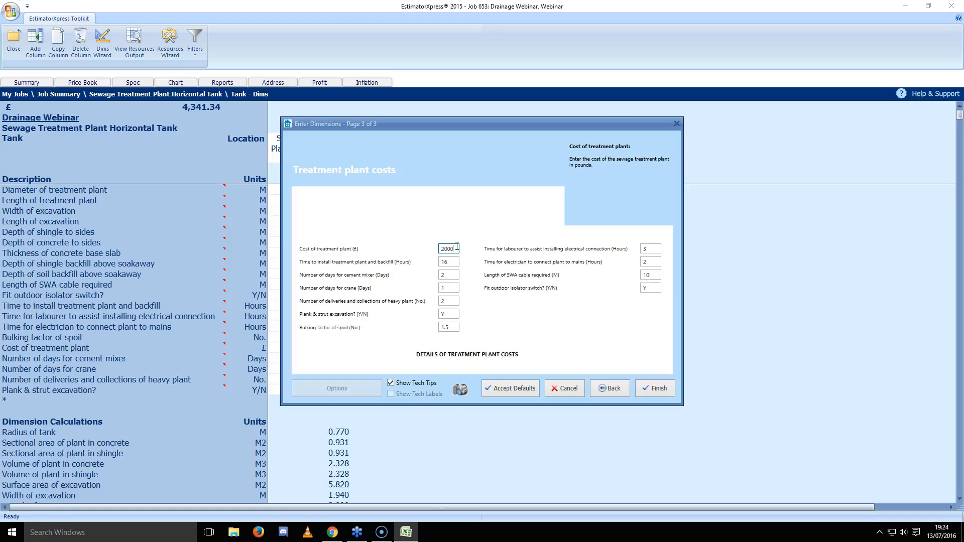
click(658, 249)
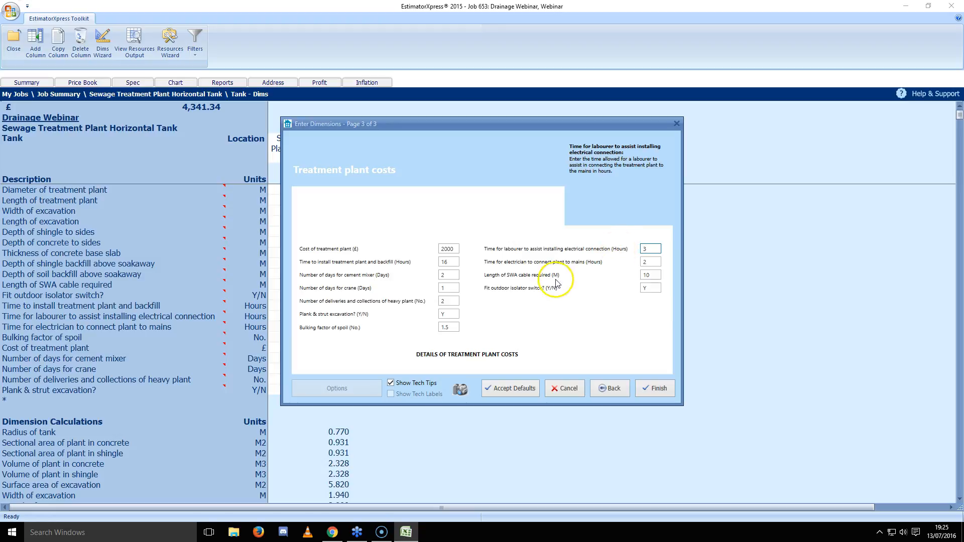
click(656, 264)
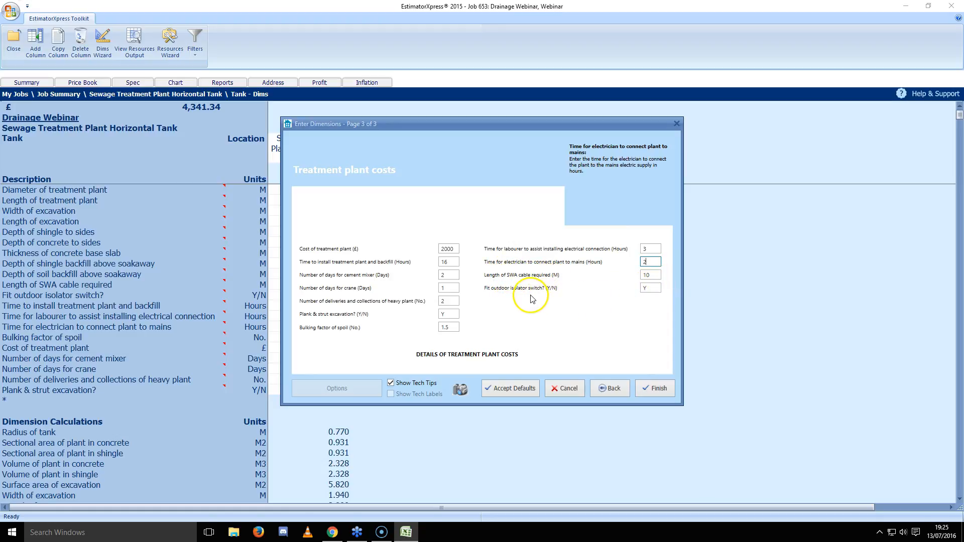
click(658, 289)
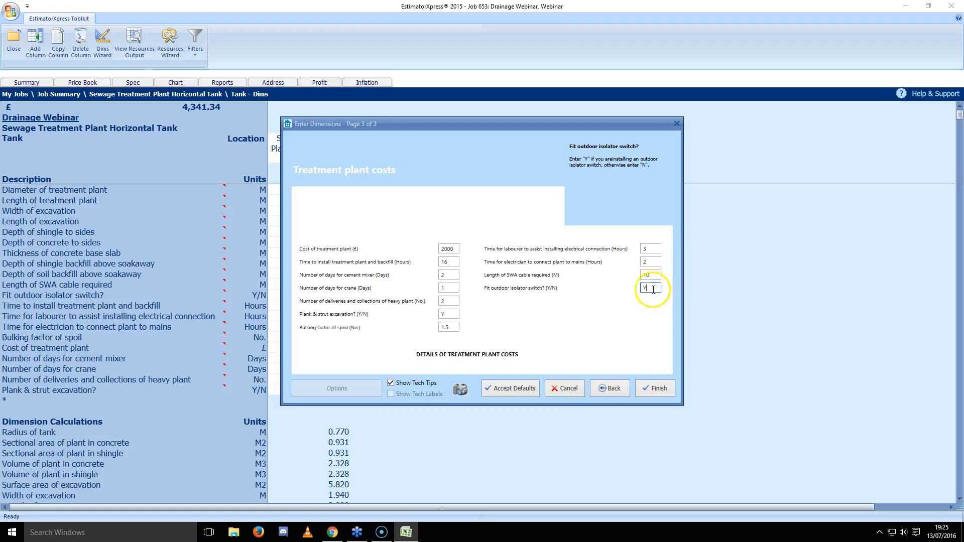
click(659, 390)
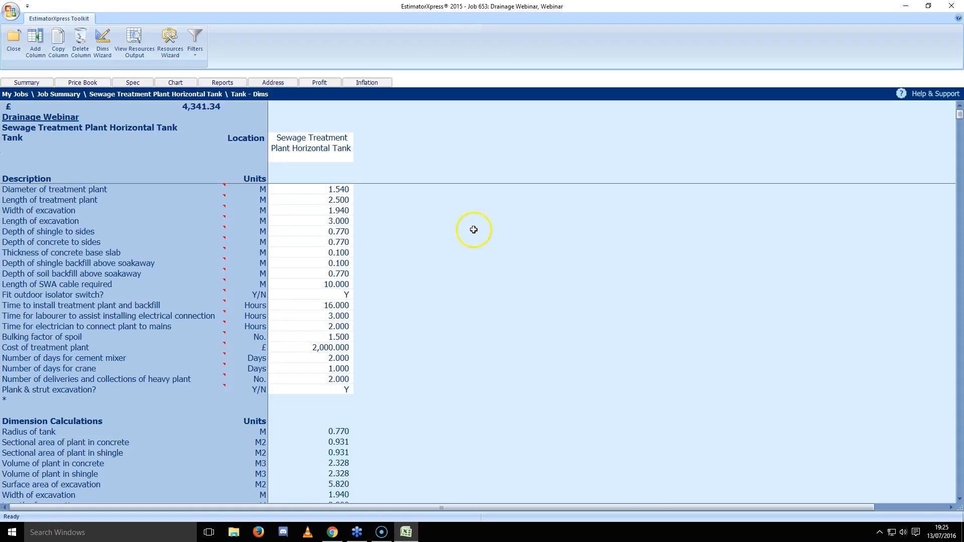
- View the Tank worksheet's resources output and examine the SWA cable, isolator switch and electrician items
click(131, 38)
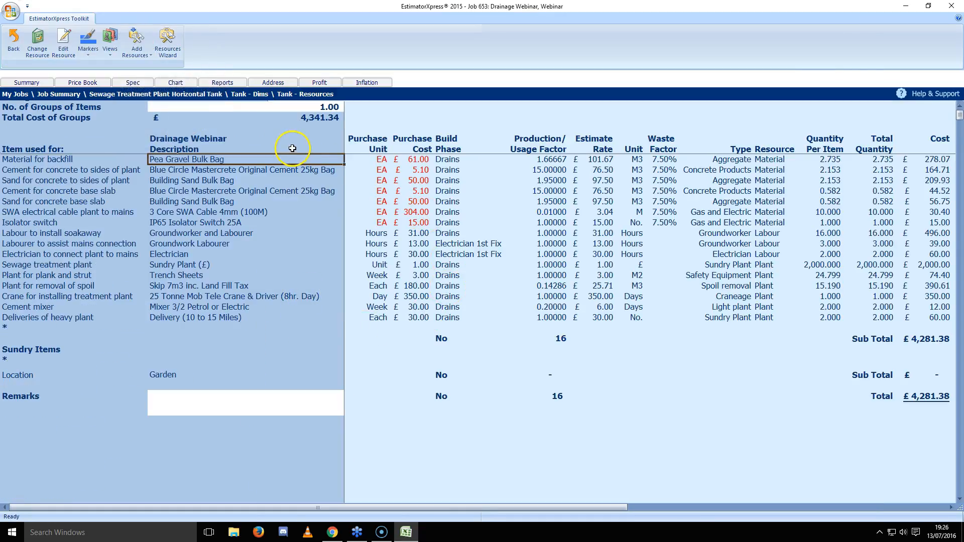
click(289, 148)
click(248, 211)
click(193, 223)
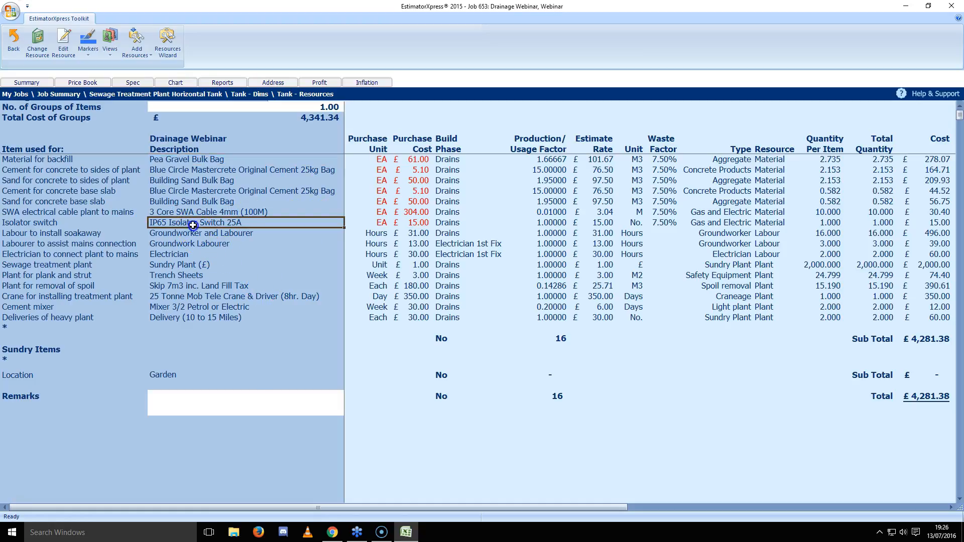
click(196, 254)
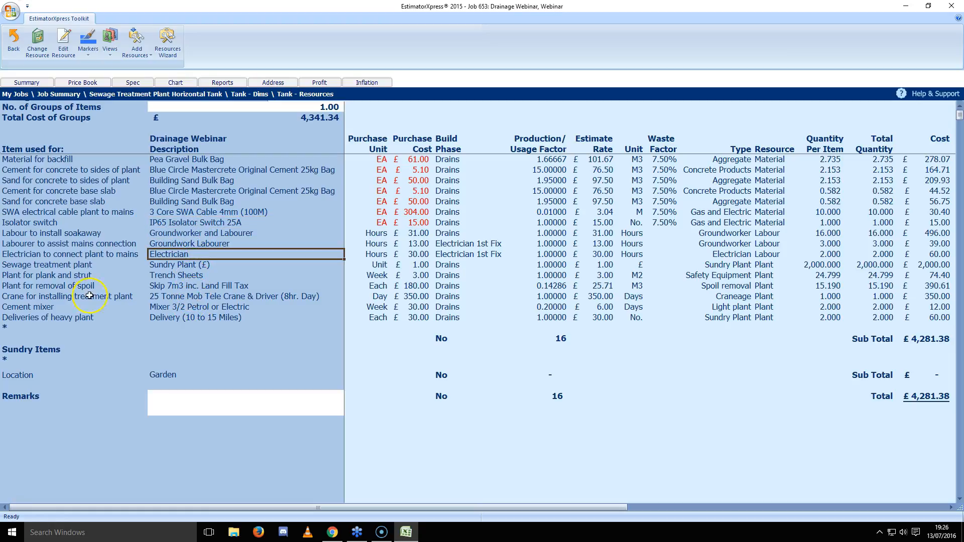
- Check the sewage treatment plant item's purchase cost and quantity per item in the resources list
click(139, 272)
click(150, 267)
click(65, 260)
click(423, 267)
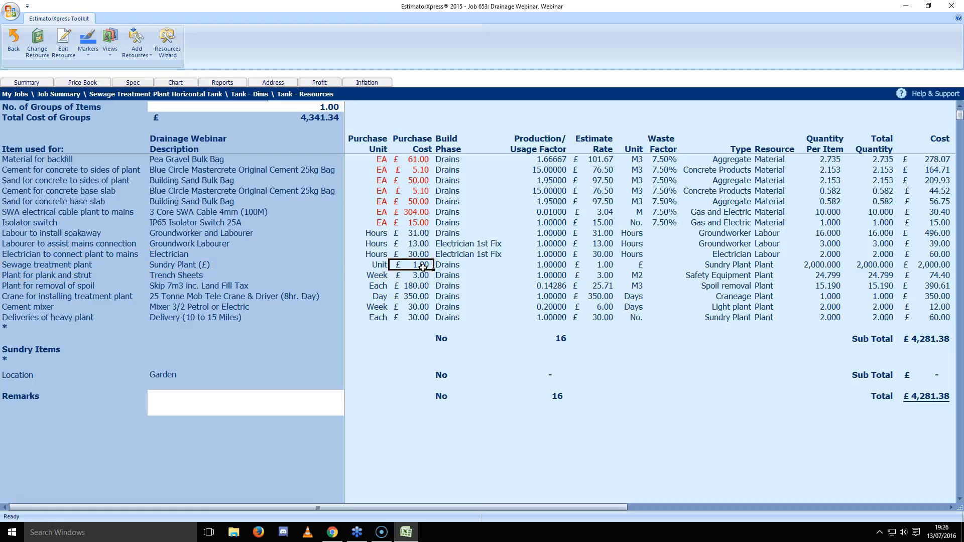
click(829, 264)
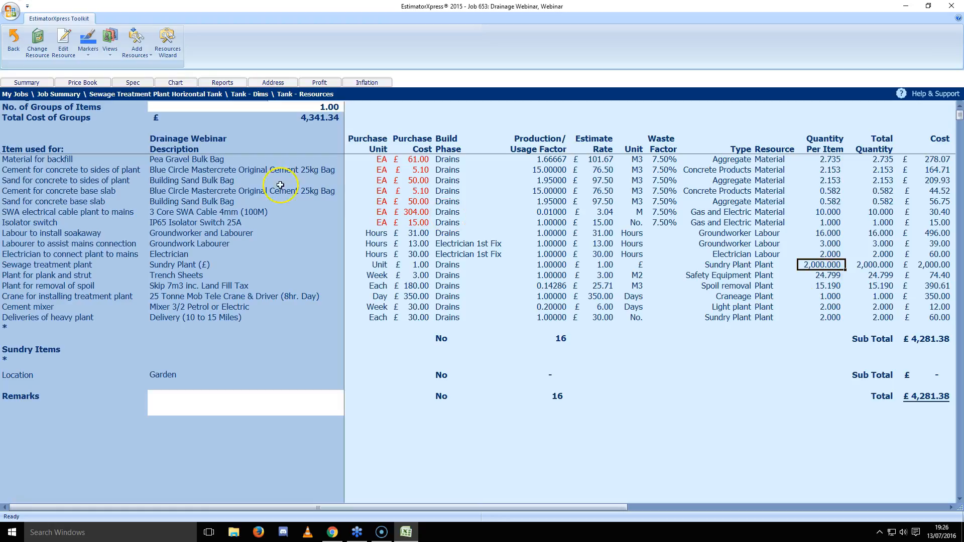
- Review the Labour, Plant, Subcontract & Sundry resources in the resources wizard, checking the labourer assisting the mains connection, and finish the wizard
click(167, 40)
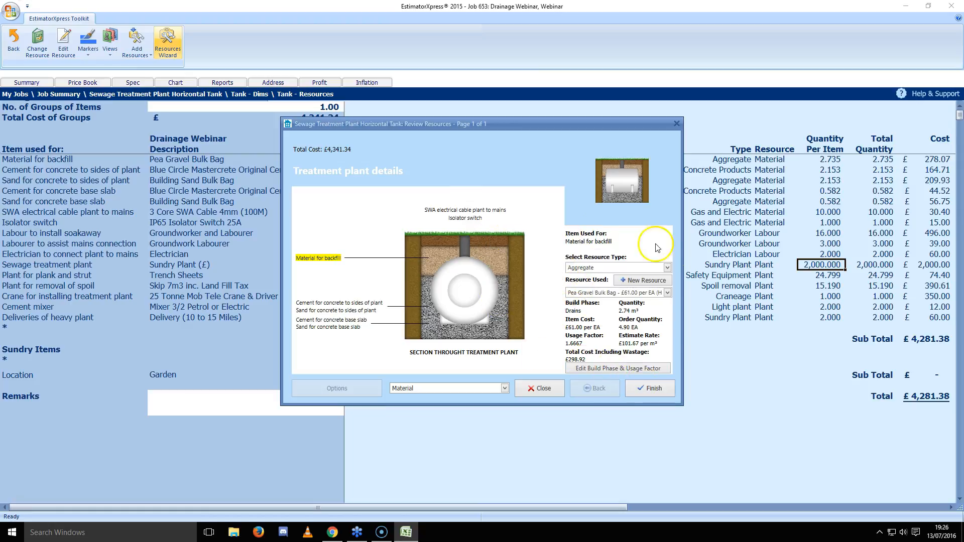
click(504, 389)
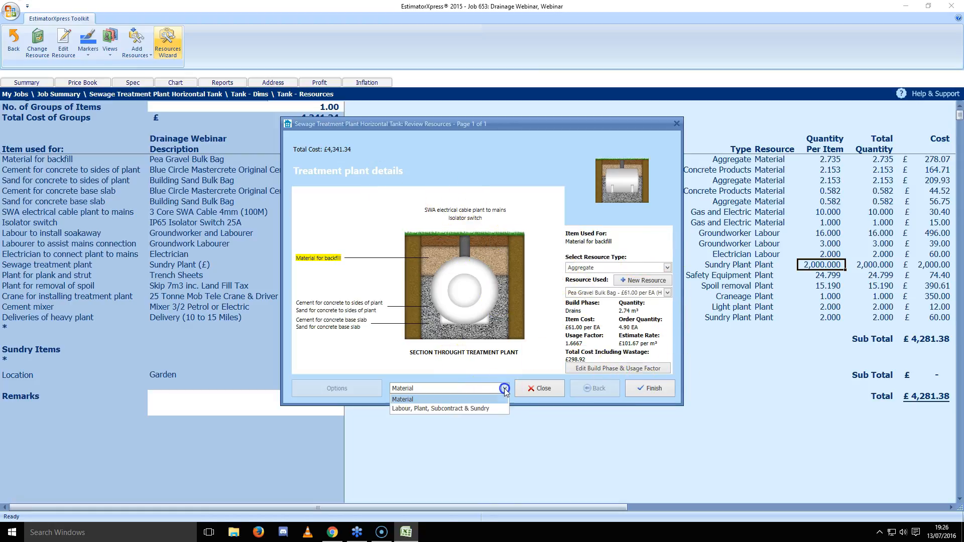
click(480, 409)
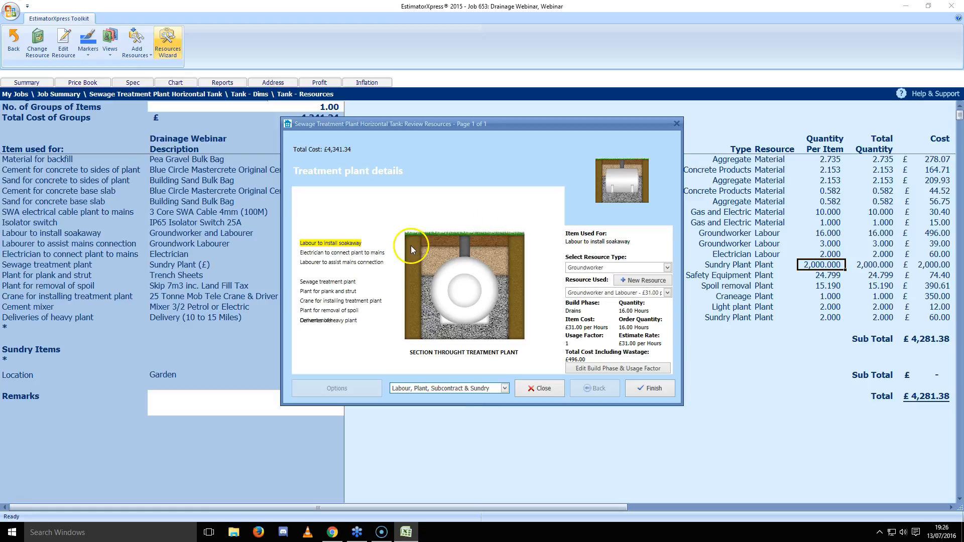
click(338, 262)
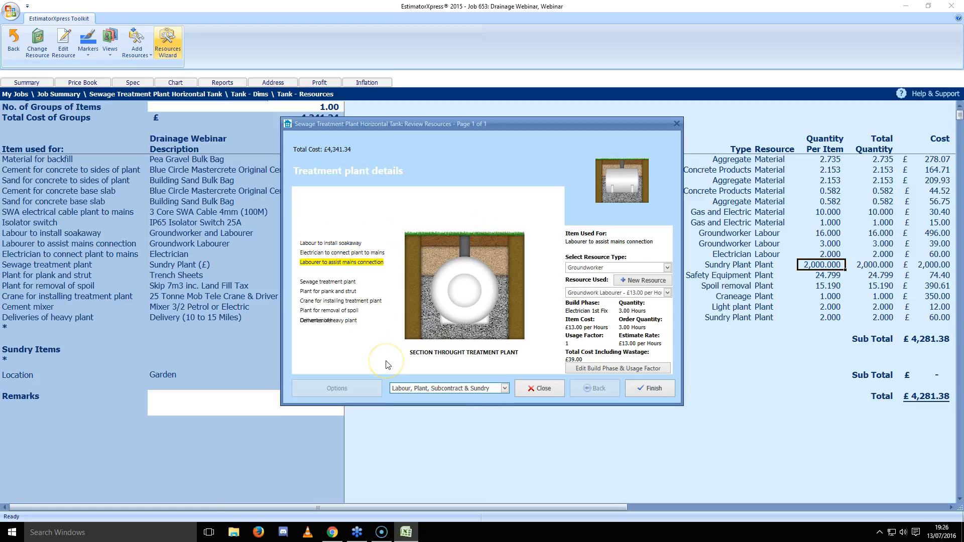
click(649, 389)
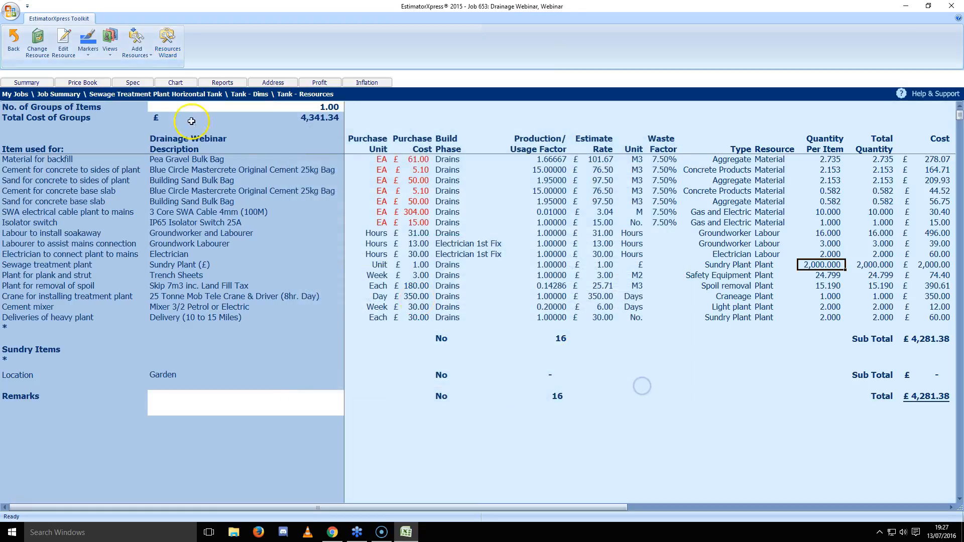
- Close the Tank worksheet and the Sewage Treatment Plant Horizontal Tank workbook, marking the workbook as complete
click(20, 45)
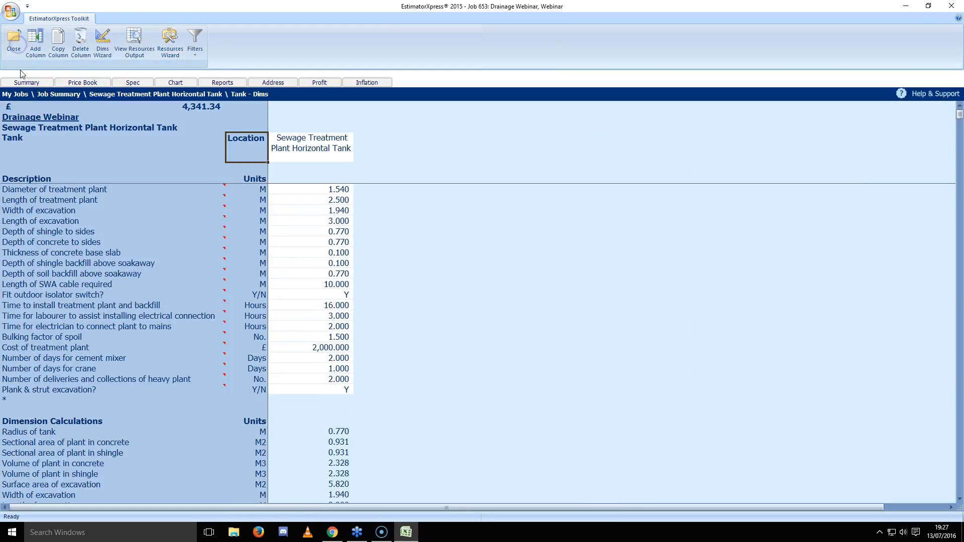
click(20, 43)
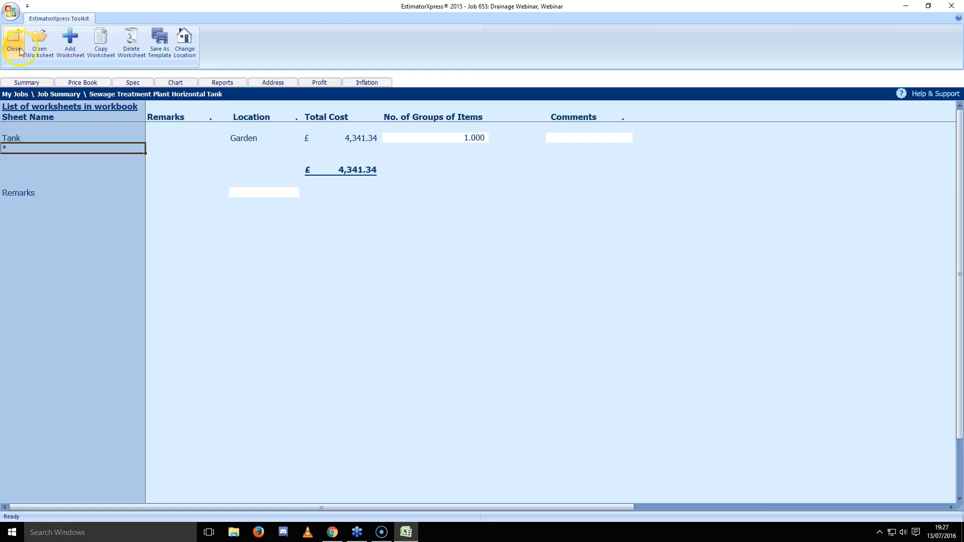
click(19, 50)
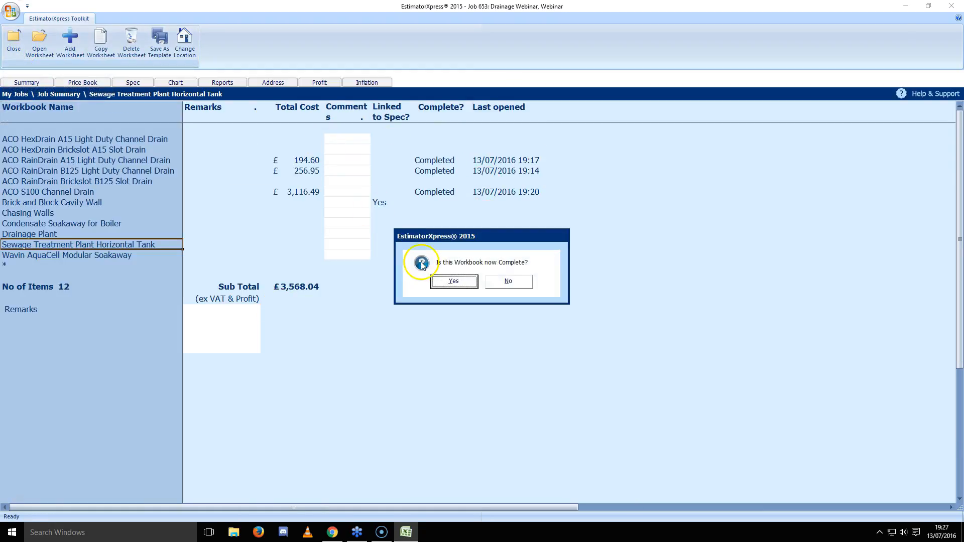
click(454, 282)
- Open the Wavin AquaCell Modular Soakaway workbook and add a worksheet named Soakaway with the location Garden
click(123, 257)
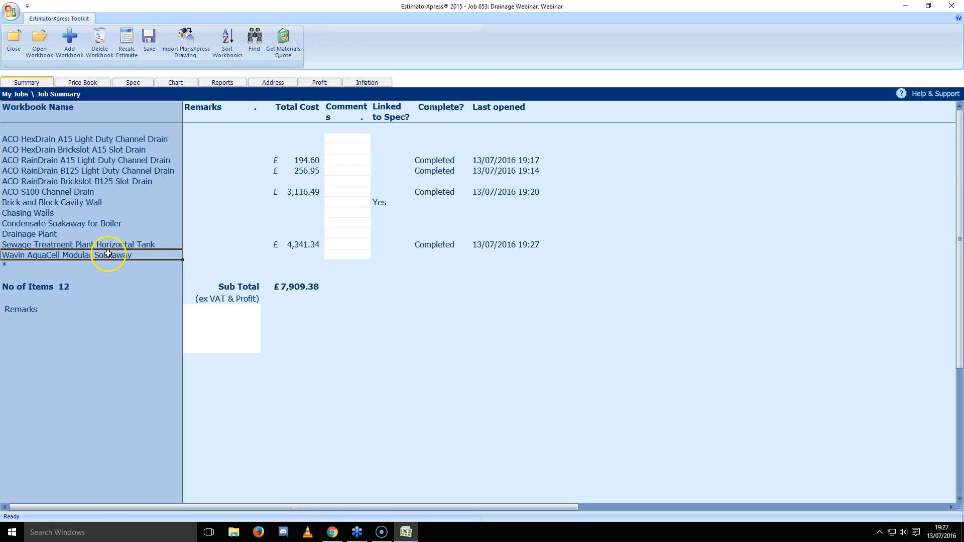
double_click(108, 254)
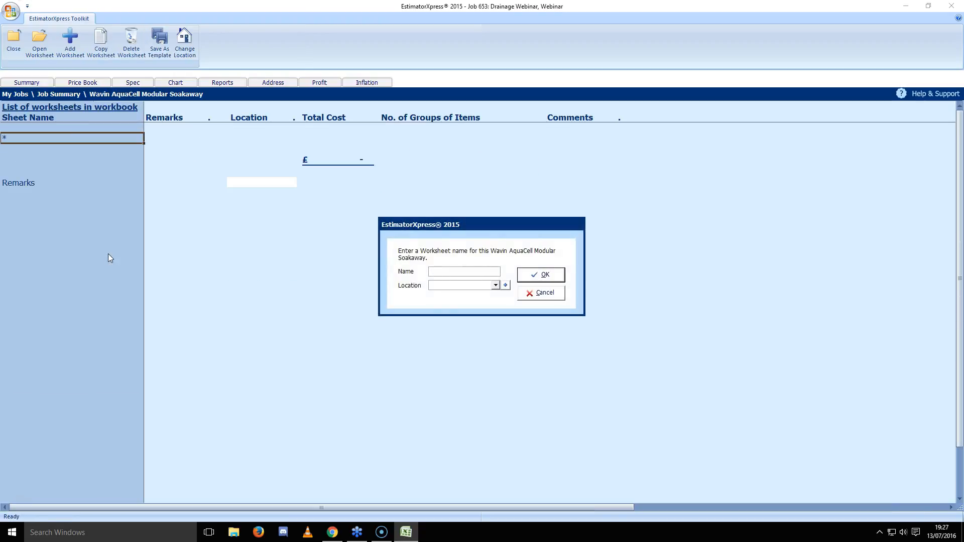
click(458, 273)
text(Soakaway)
key(Tab)
text(Garden)
click(536, 275)
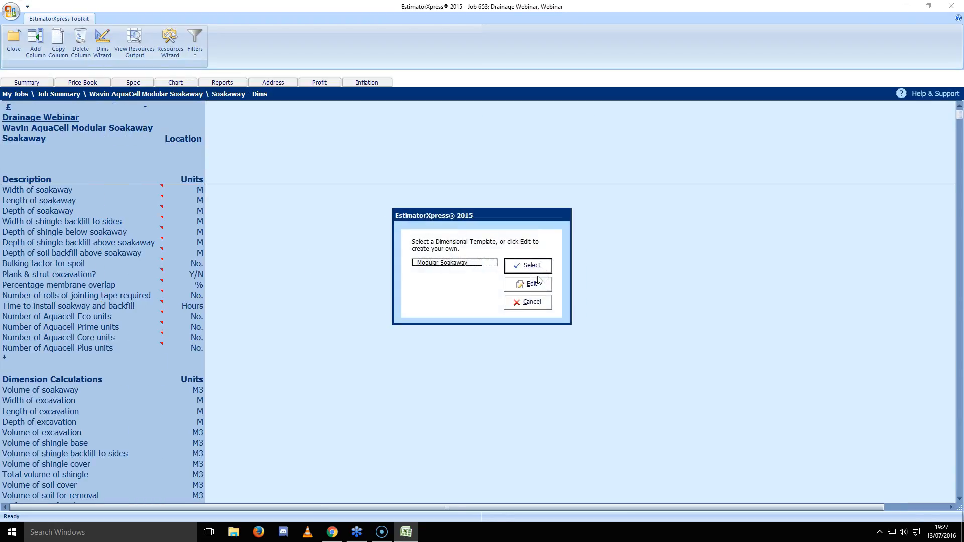
- Load the Modular Soakaway dimensional template and turn on the tech tips in the dimensions wizard
click(455, 263)
click(527, 265)
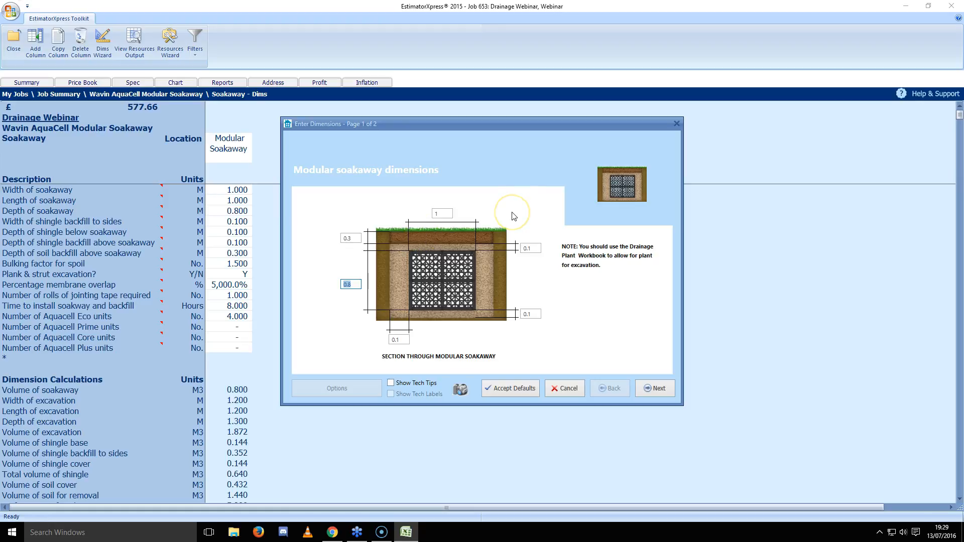
click(445, 213)
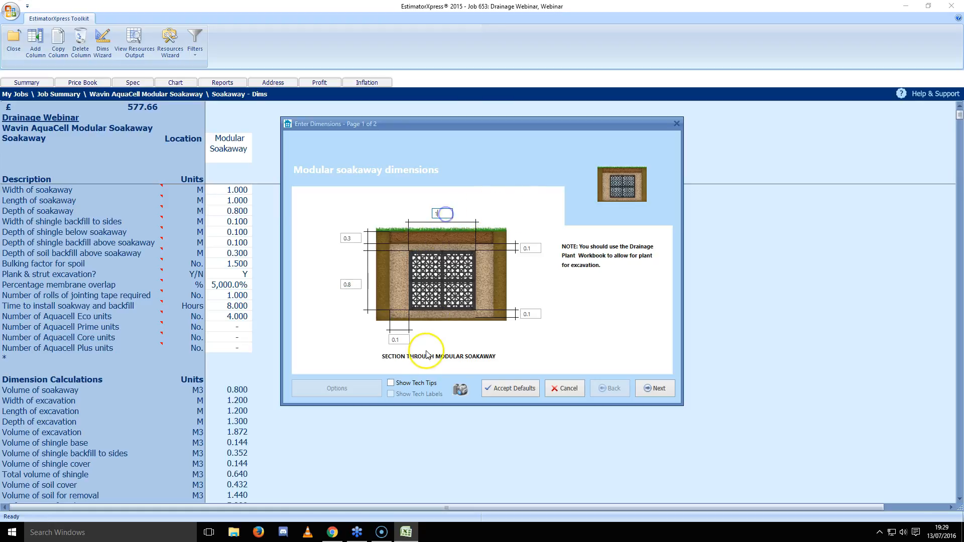
click(391, 383)
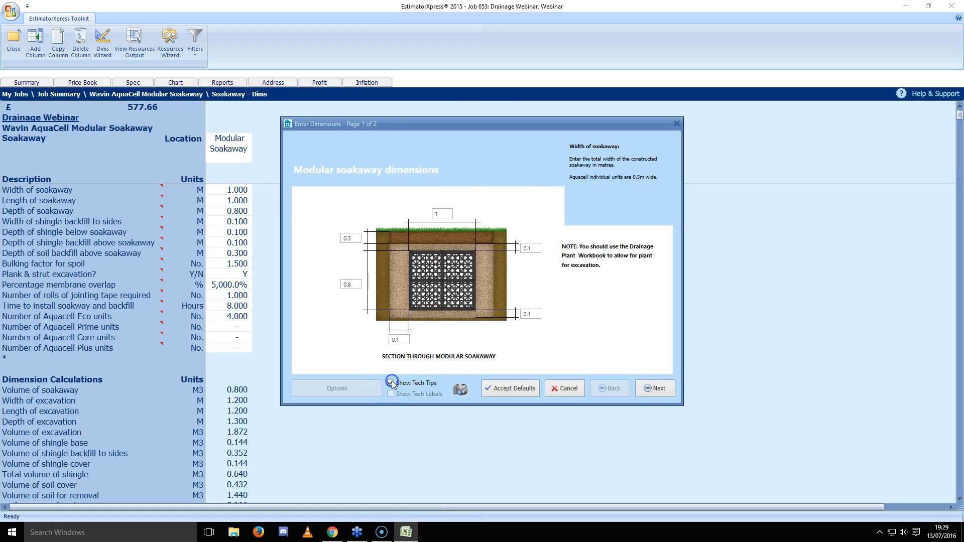
- Read the tips for the soakaway's width, depth, soil backfill and shingle above, below and to the sides, and continue to the second page
click(457, 214)
click(353, 284)
click(357, 237)
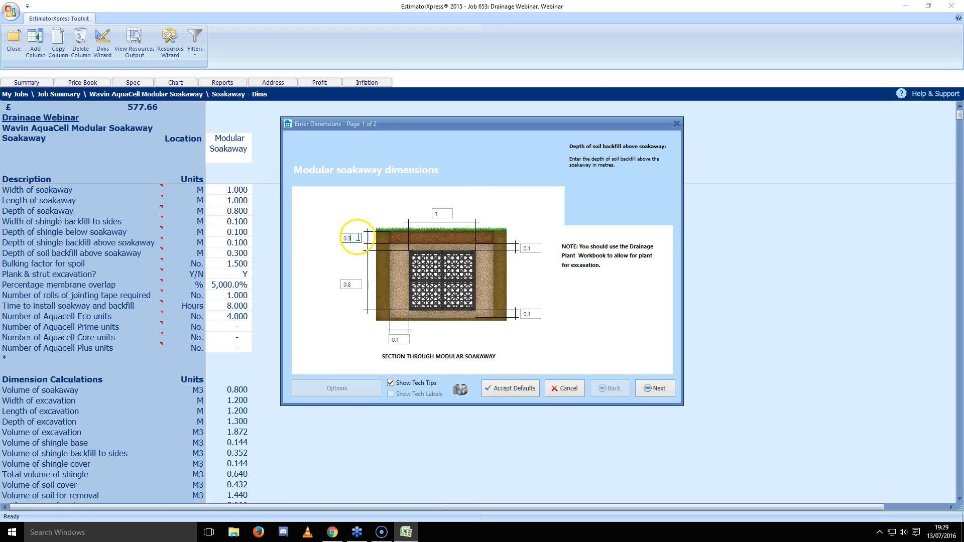
click(533, 249)
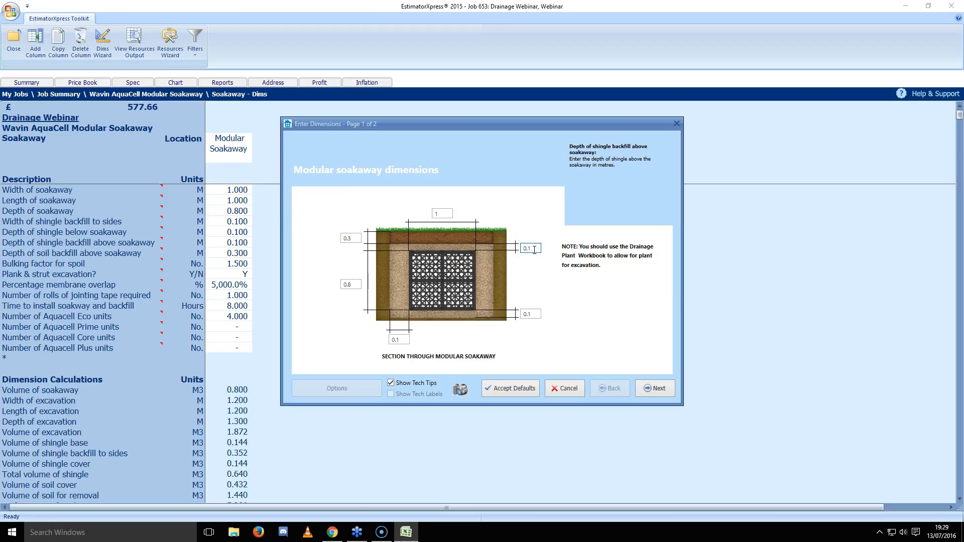
click(537, 314)
click(404, 340)
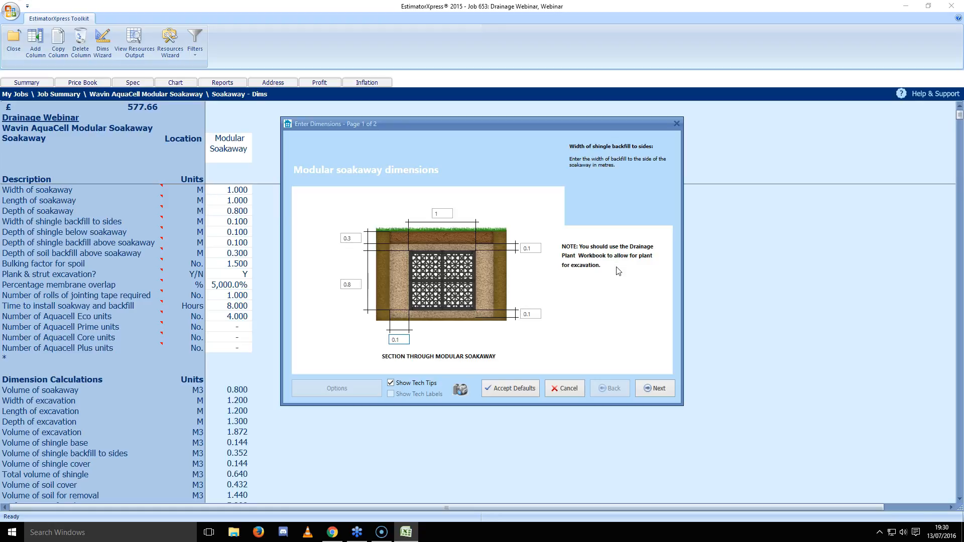
click(654, 390)
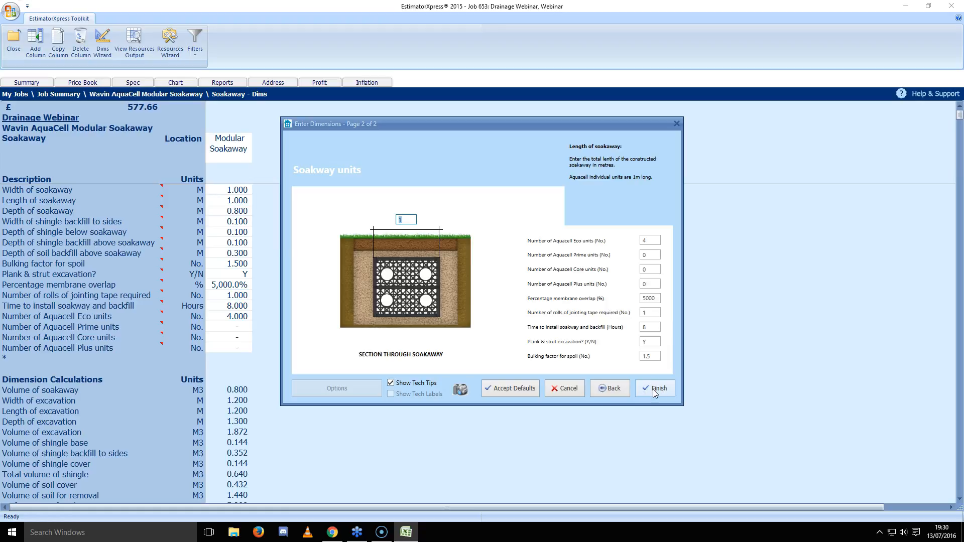
- Read the tips for soakaway length, Aquacell Eco units, installation time, plank and strut excavation, and the spoil bulking factor
click(408, 221)
click(651, 241)
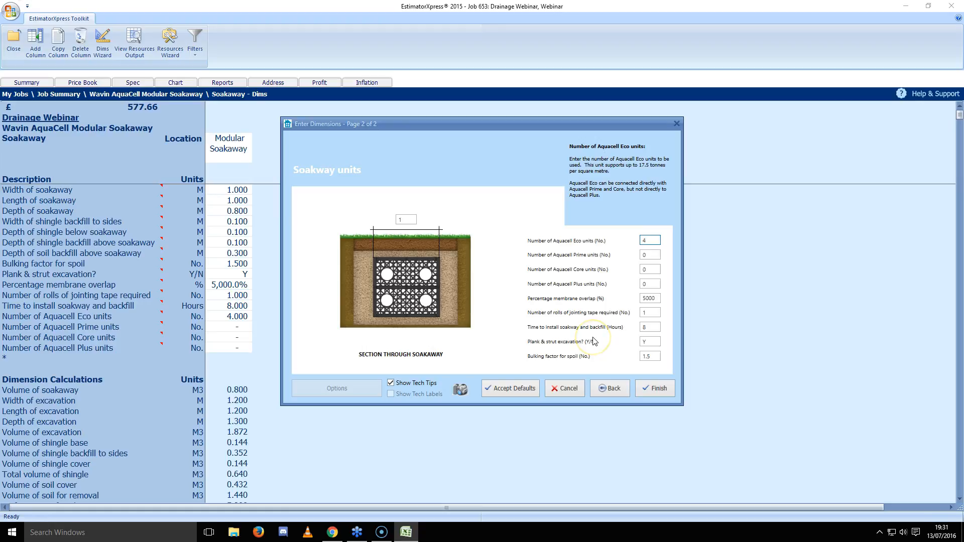
click(655, 328)
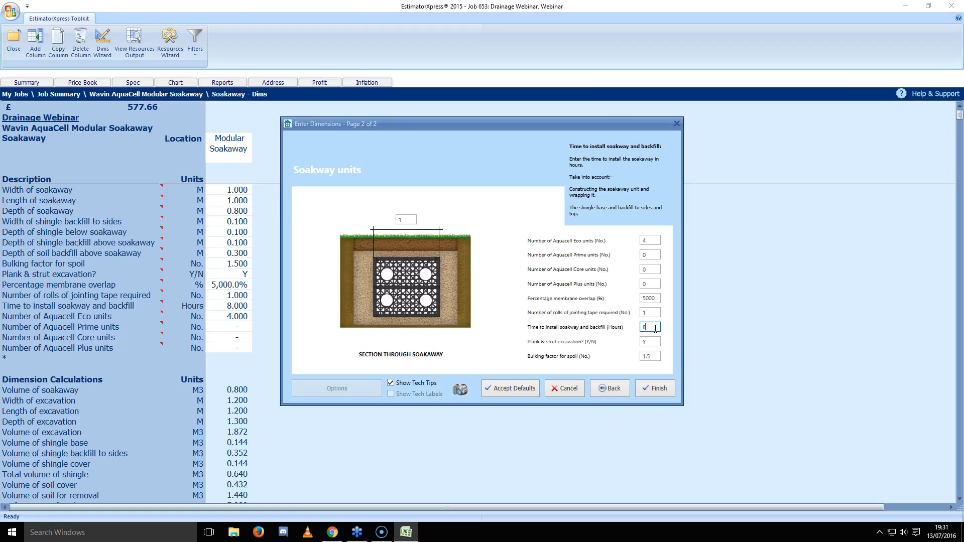
click(647, 341)
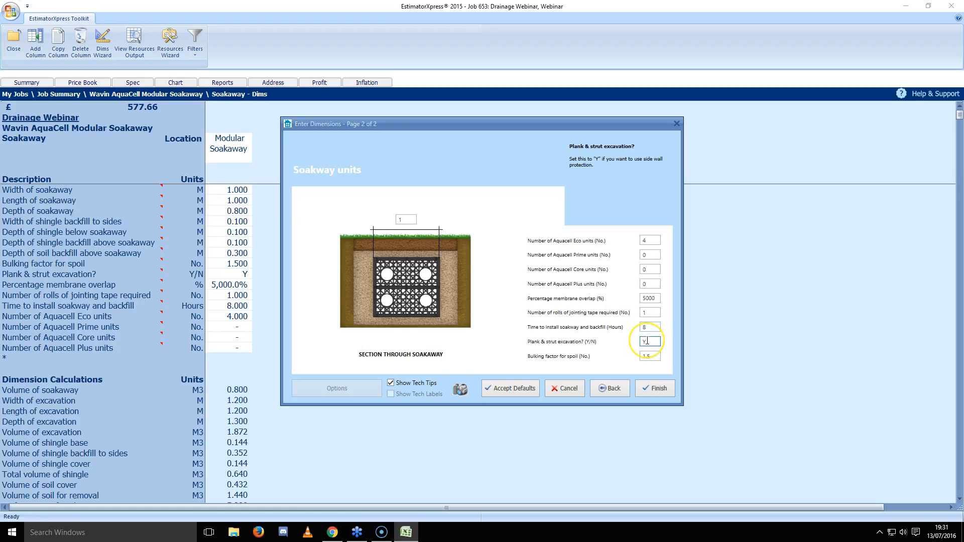
click(650, 357)
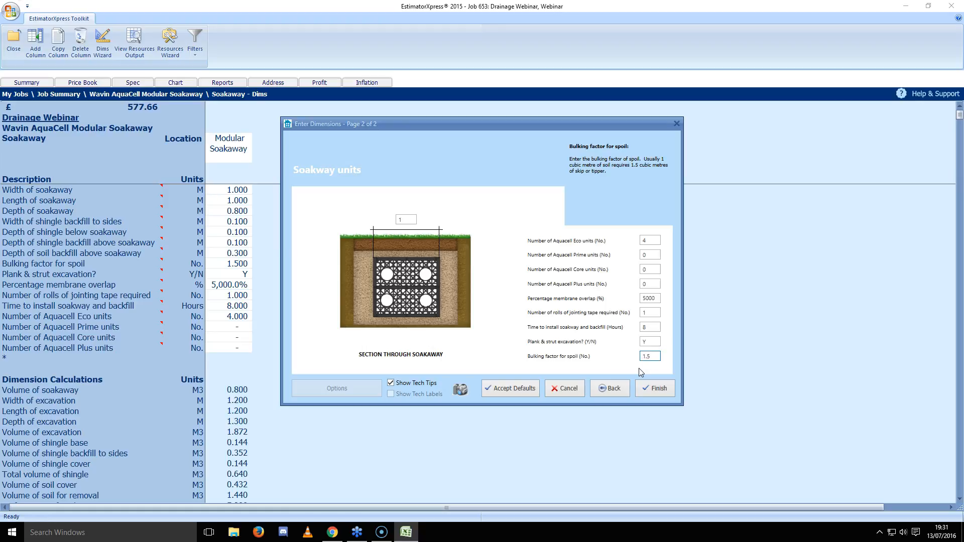
- Finish the soakaway dimensions wizard with the existing values and view the Soakaway worksheet's resources output
click(643, 365)
click(662, 388)
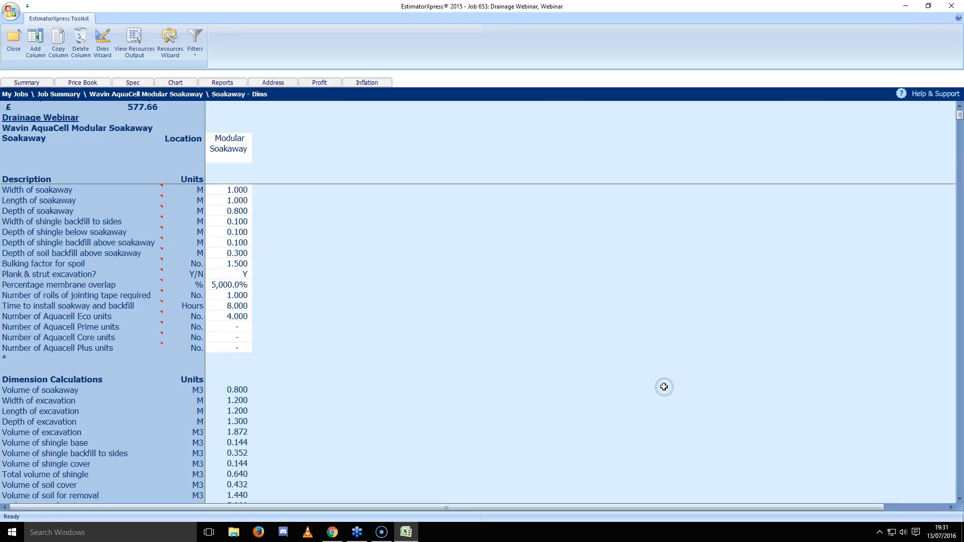
click(120, 53)
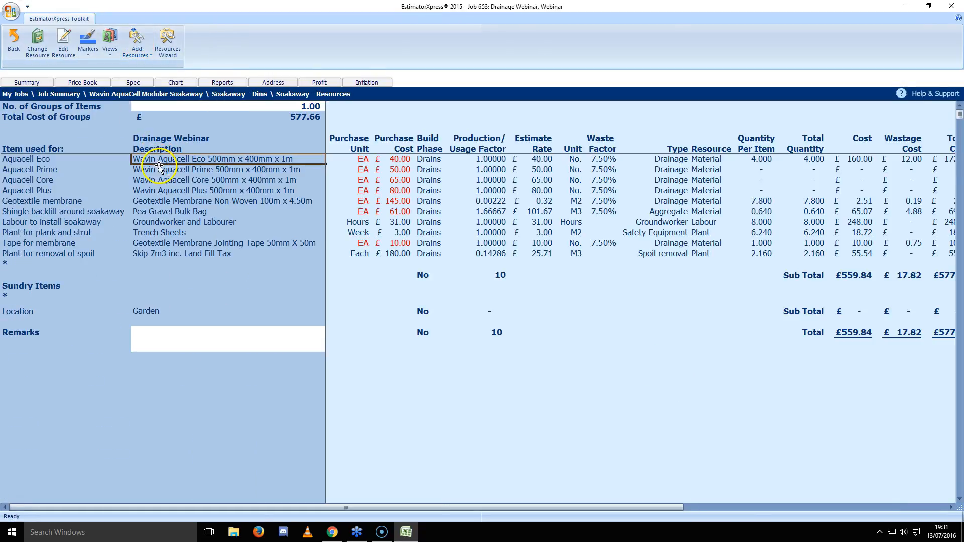
- Examine the Aquacell Eco, Prime, Core and Plus items and their descriptions in the Soakaway resources output
click(291, 170)
click(279, 179)
click(56, 159)
click(56, 169)
click(53, 179)
click(53, 189)
click(158, 159)
shift+click(229, 191)
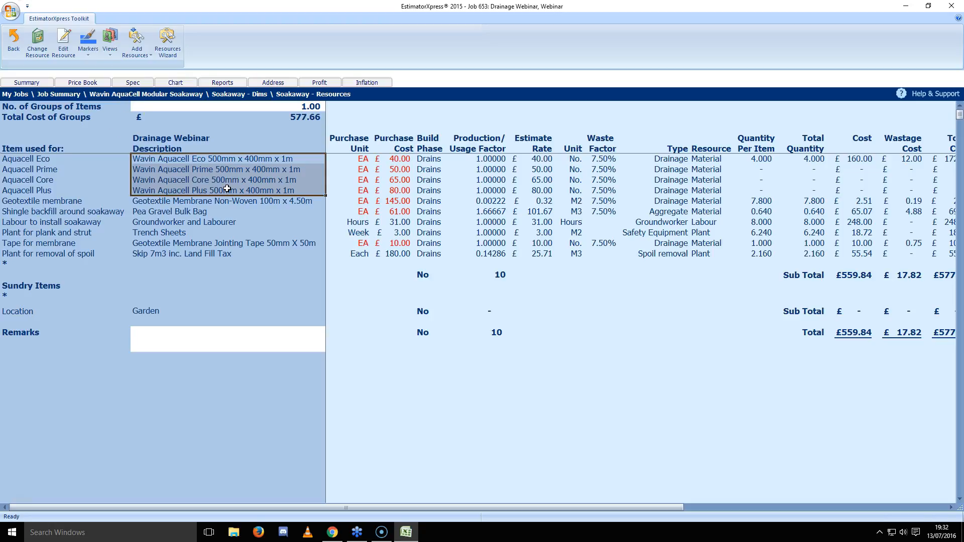
click(47, 161)
- Close the Soakaway worksheet and the Wavin AquaCell Modular Soakaway workbook, marking the workbook as complete
click(14, 49)
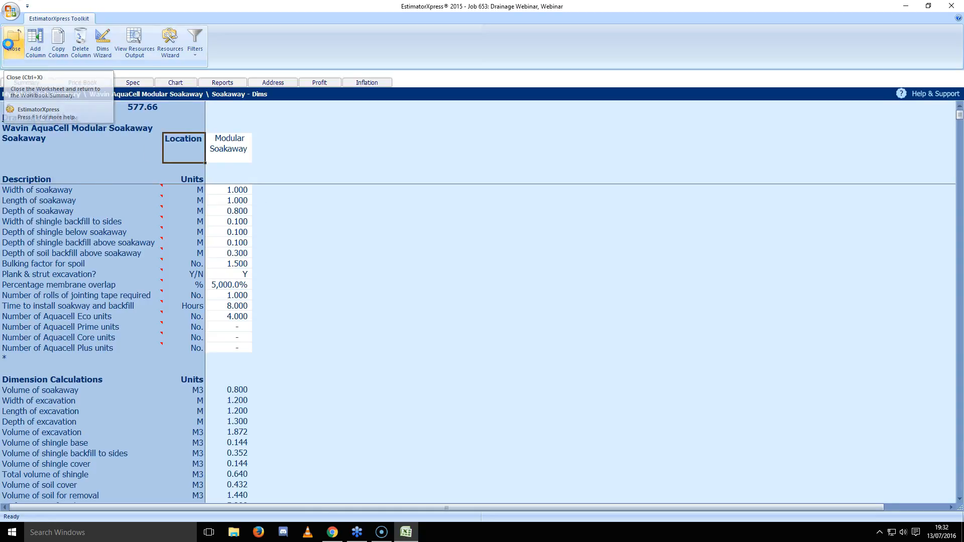
click(37, 85)
click(13, 41)
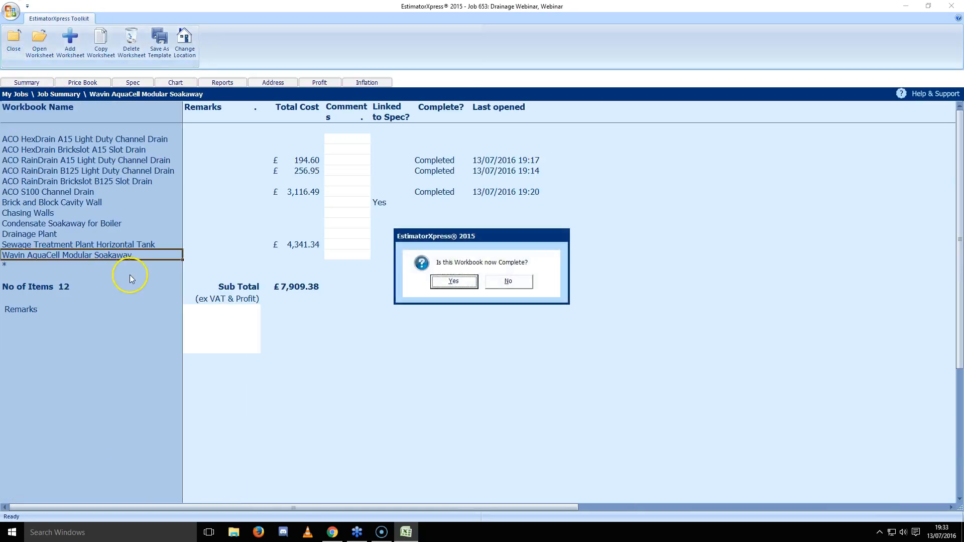
click(442, 282)
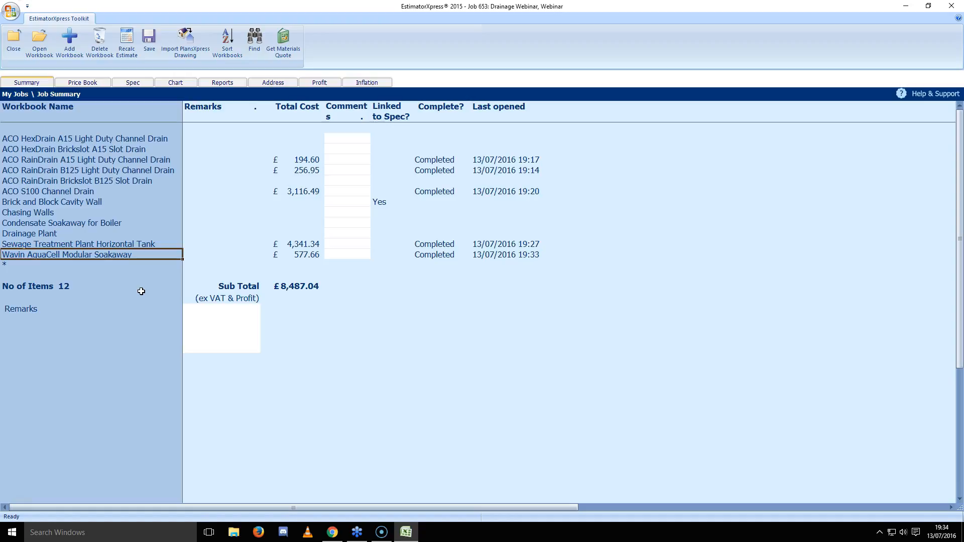
- Open the Brick and Block Cavity Wall workbook and create a worksheet named Demo with the location Extension
double_click(74, 203)
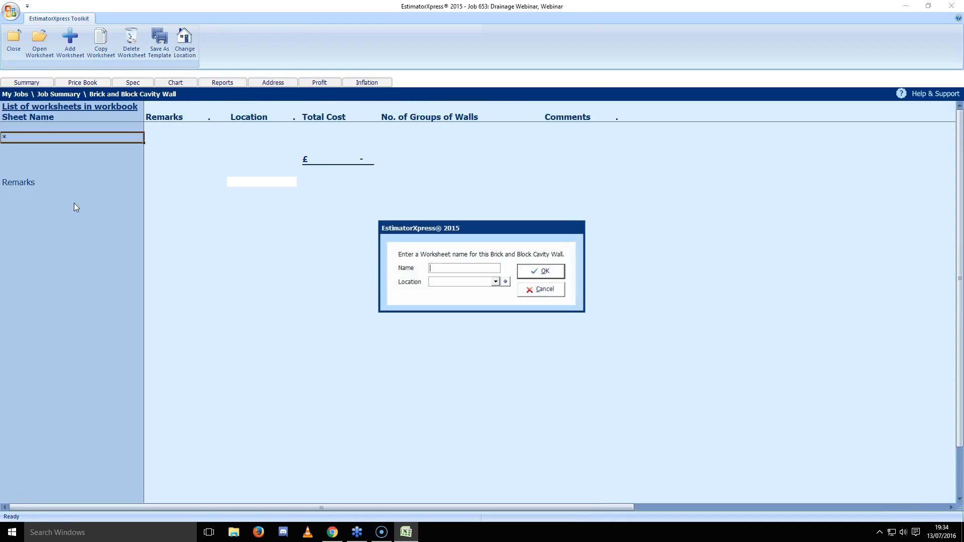
text(Demo)
key(Tab)
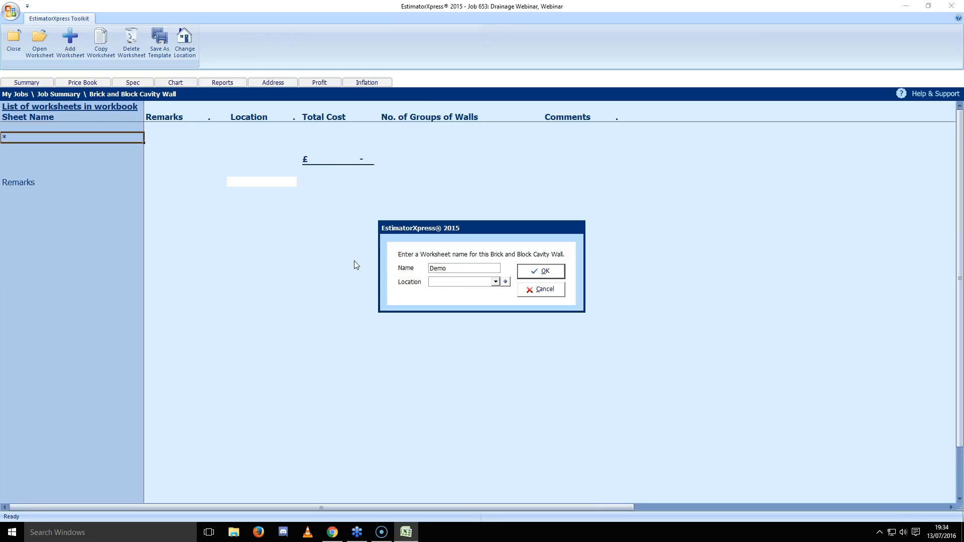
text(Ex)
click(530, 274)
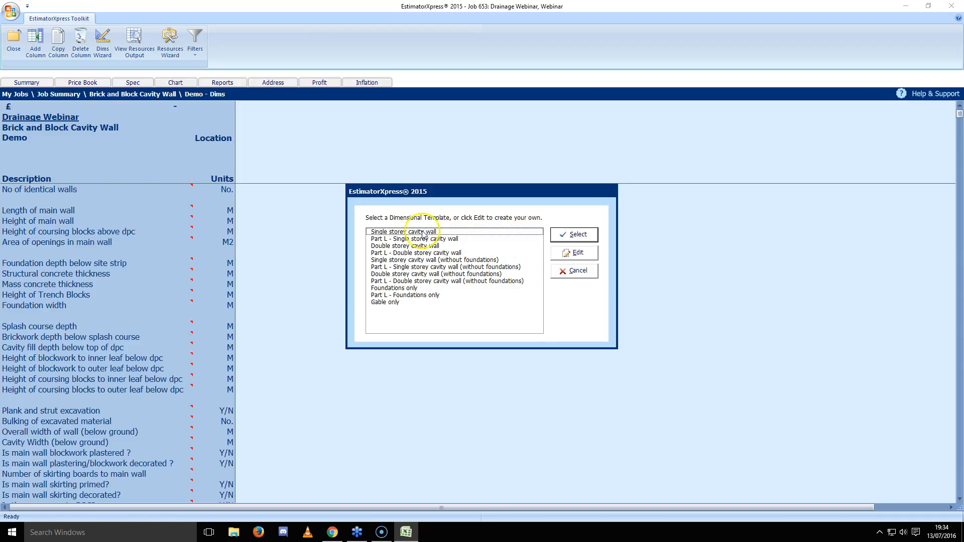
- Load the Single storey cavity wall dimensional template for the Demo worksheet and accept its default dimensions
click(424, 232)
click(573, 235)
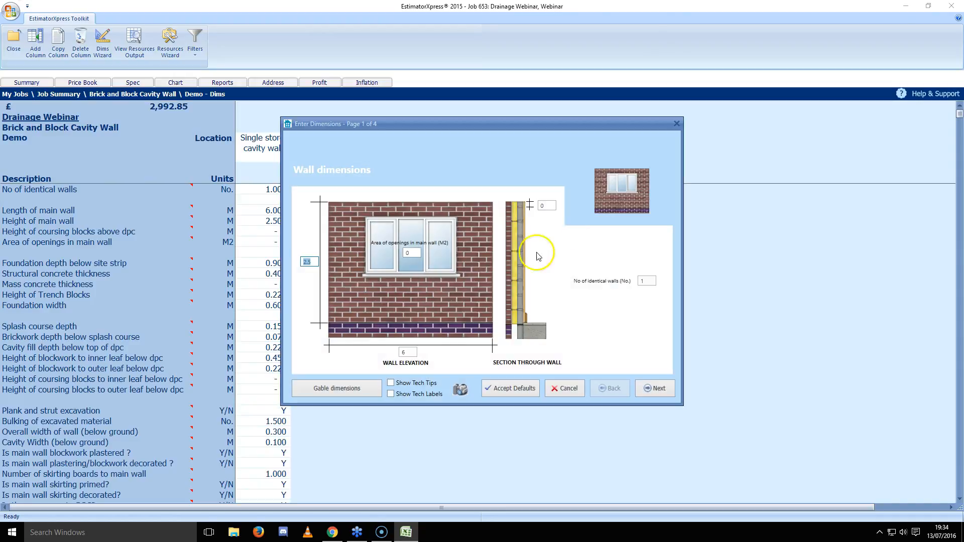
click(487, 388)
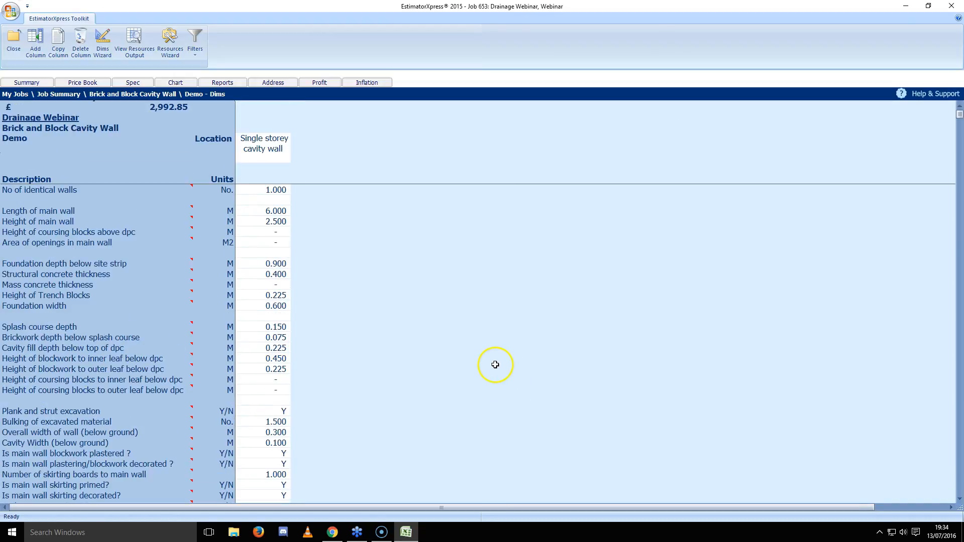
- Review the Demo worksheet's dimensions and its resources output, including the plastering, skirting and decoration items
scroll(497, 366, down, 9)
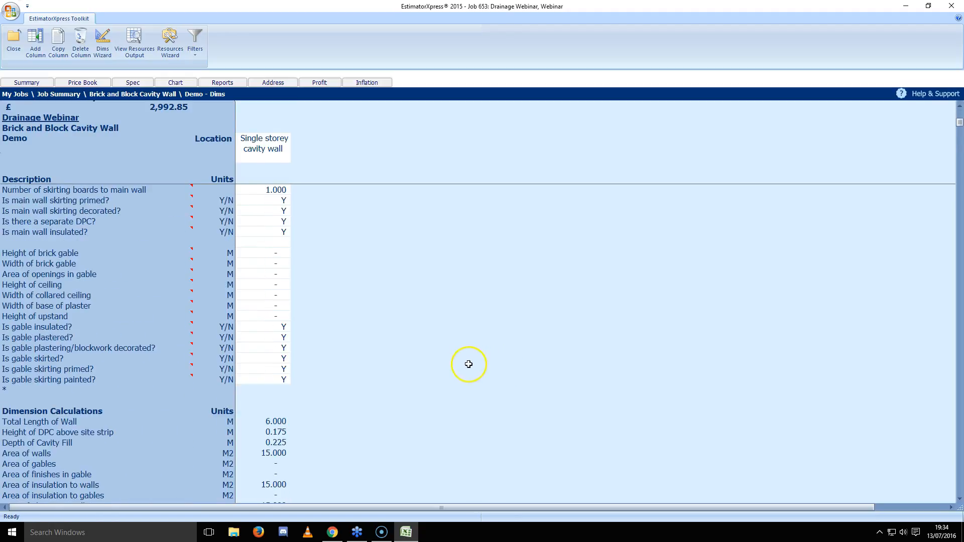
scroll(411, 352, up, 3)
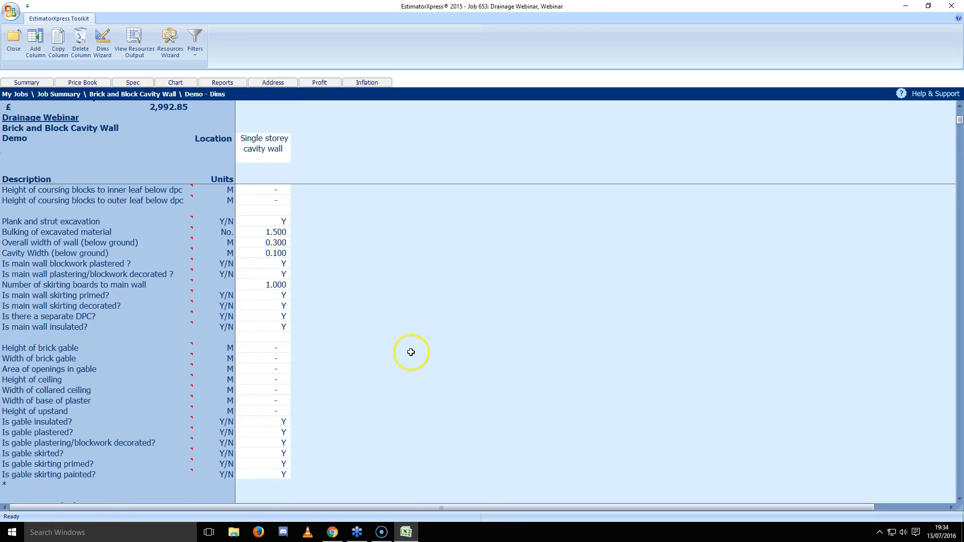
click(135, 39)
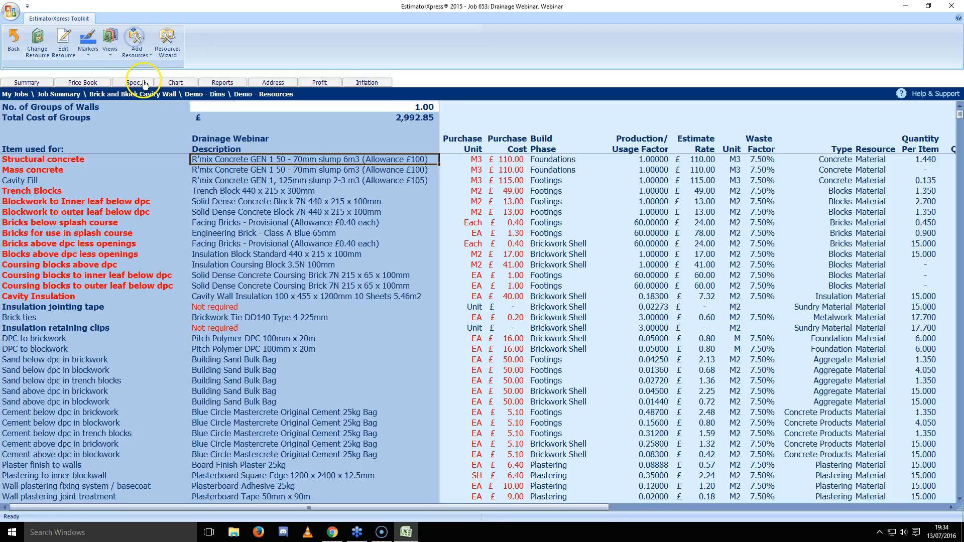
scroll(220, 285, down, 7)
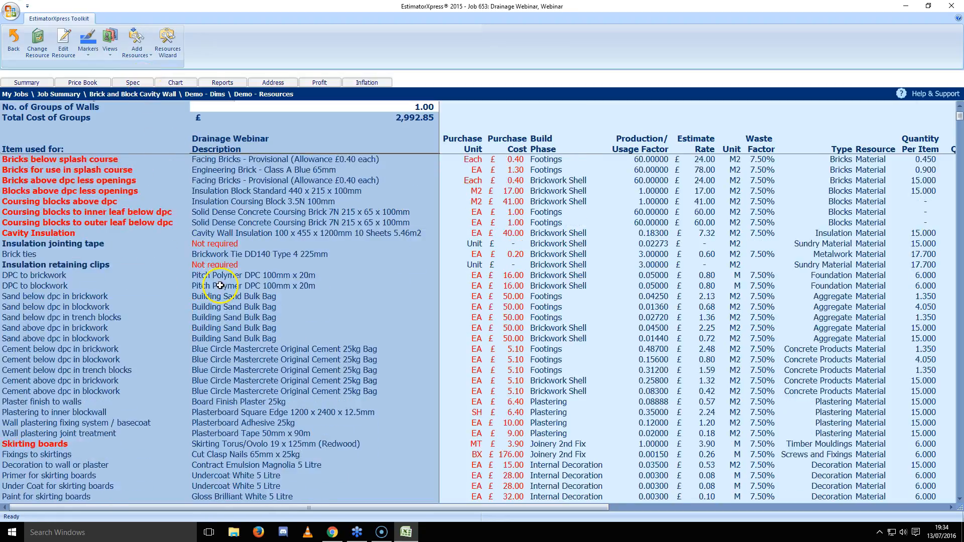
scroll(220, 286, down, 7)
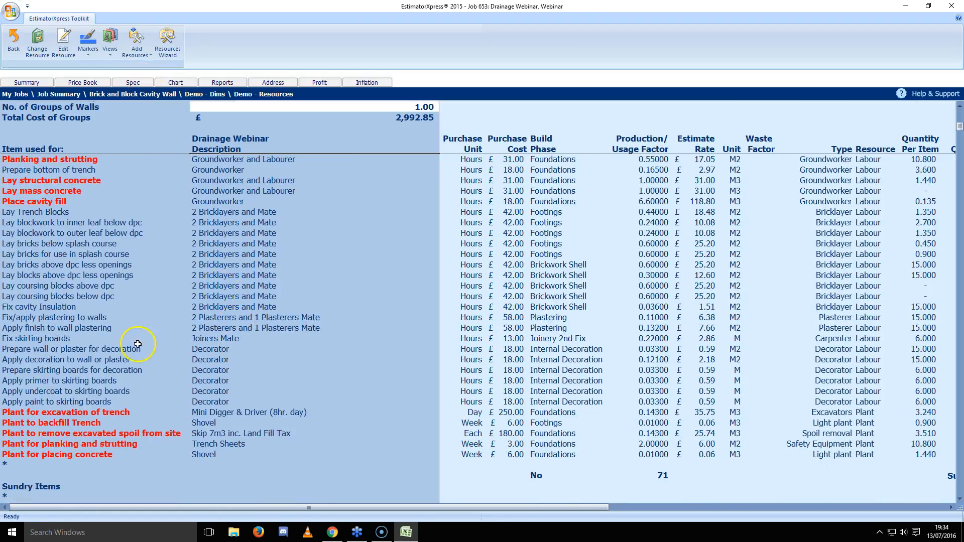
drag(508, 352, 503, 398)
click(394, 335)
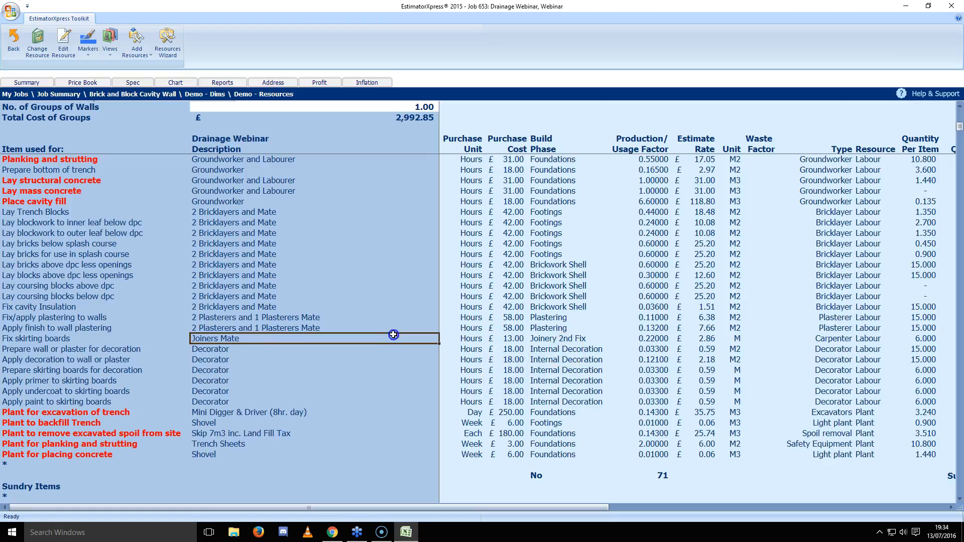
scroll(393, 335, up, 13)
- Close the Demo worksheet and the Brick and Block Cavity Wall workbook, marking the workbook as complete
click(16, 50)
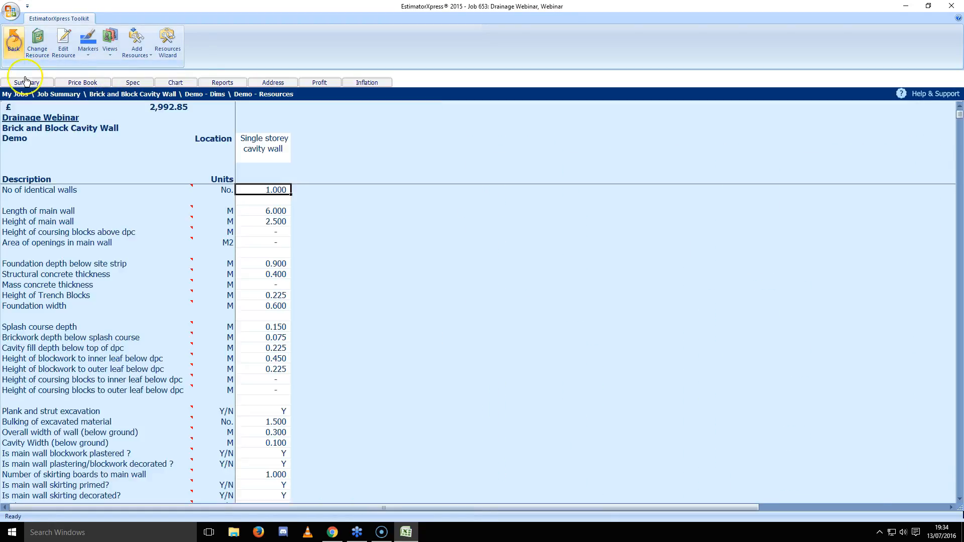
click(17, 50)
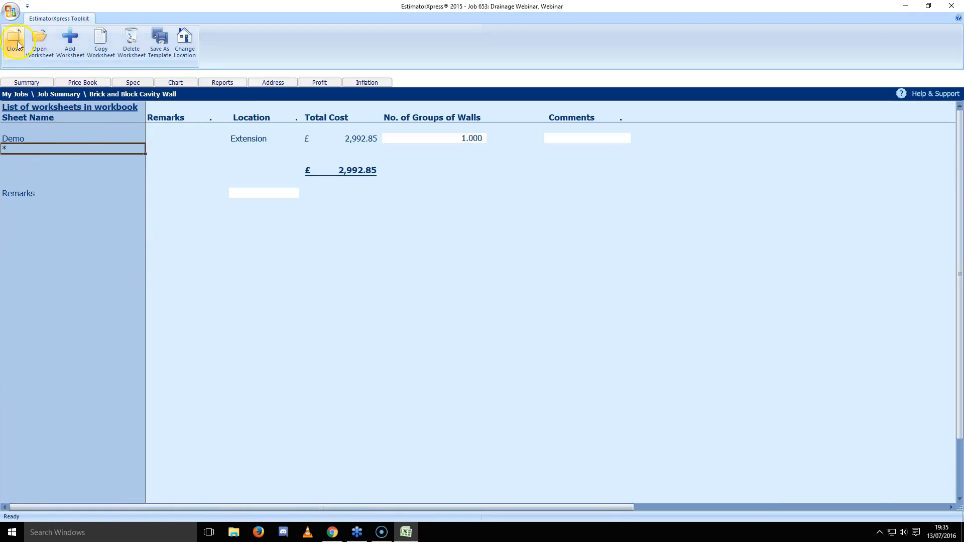
click(455, 282)
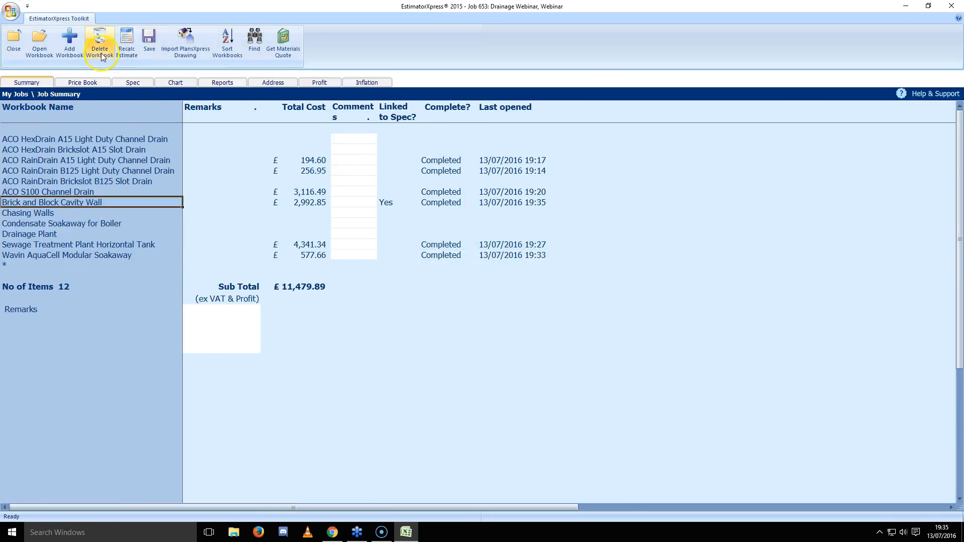
- In the job specification, change the Decoration mini-spec to NO Decoration, with all resources set to Not Required
click(136, 82)
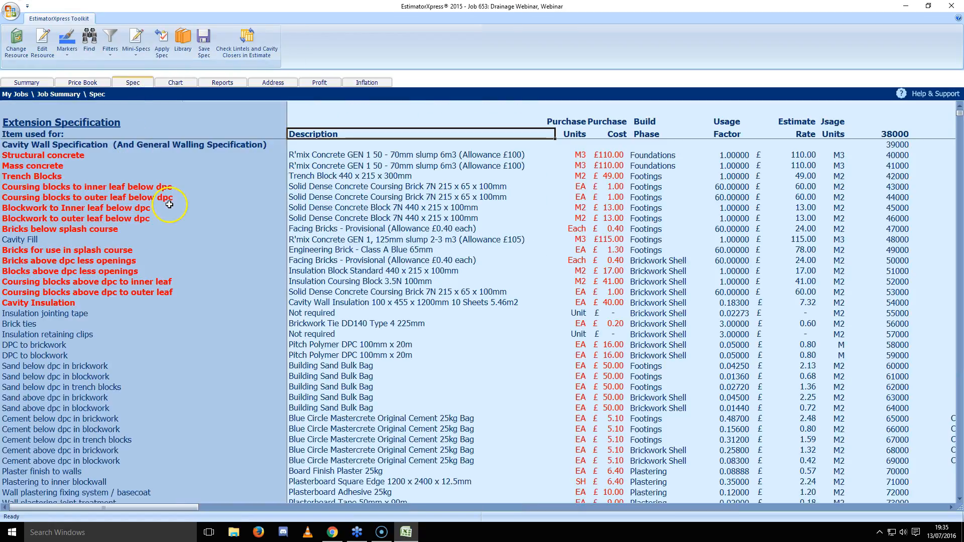
click(136, 47)
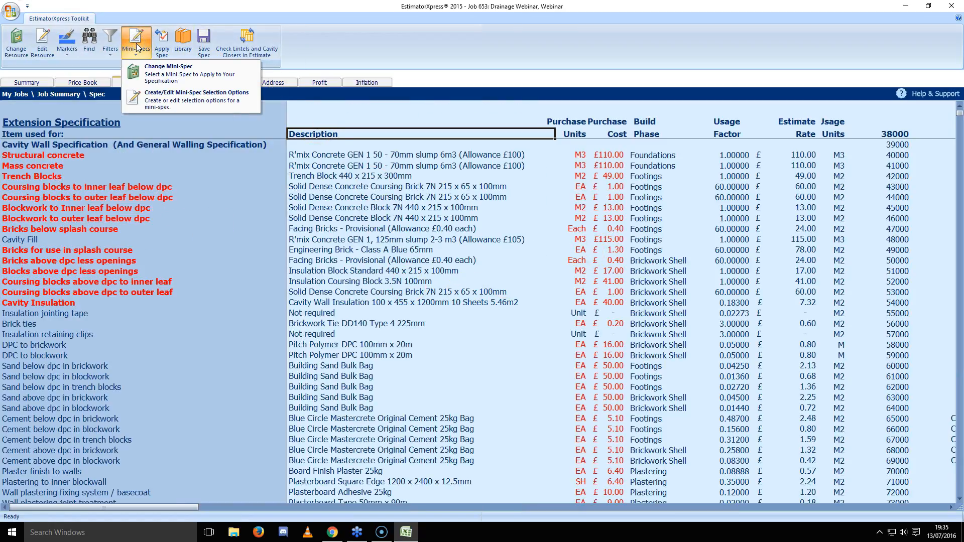
click(140, 71)
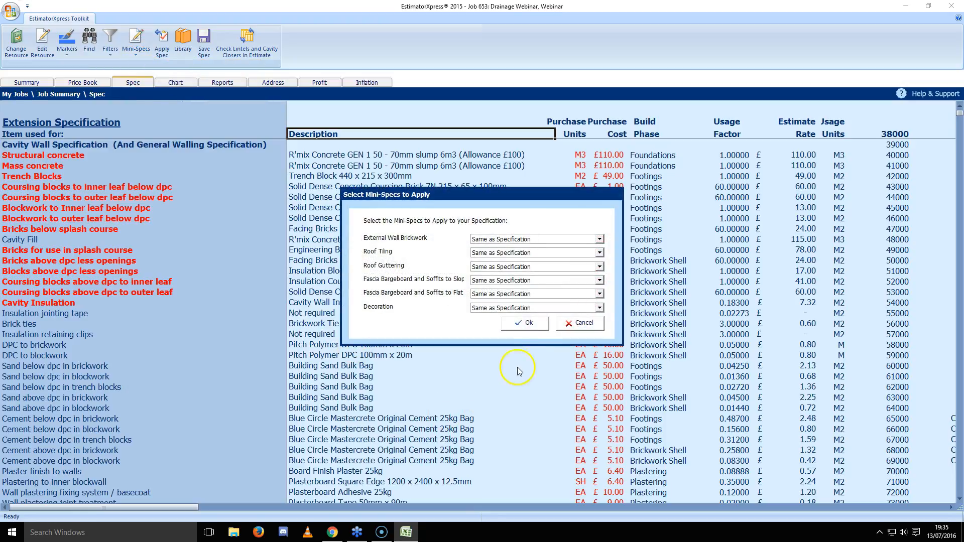
click(600, 308)
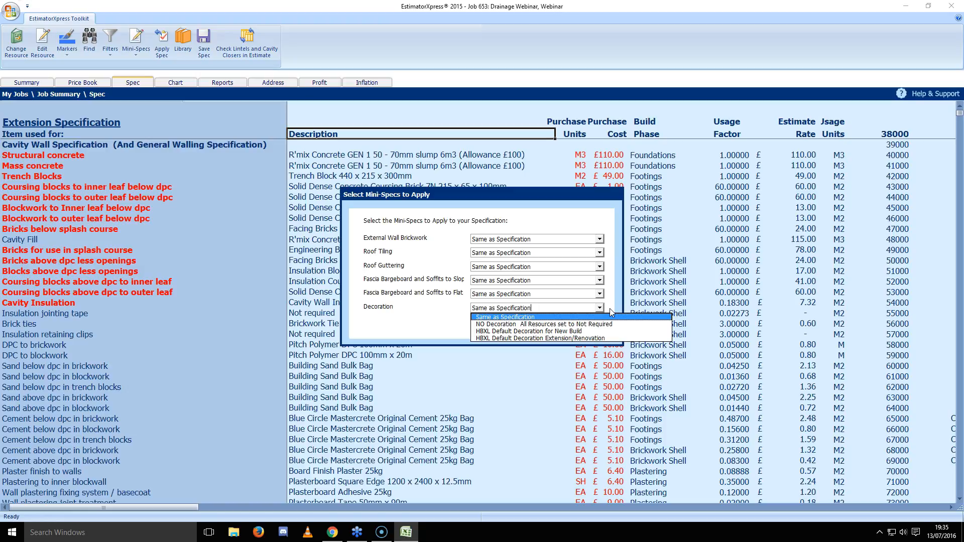
click(611, 324)
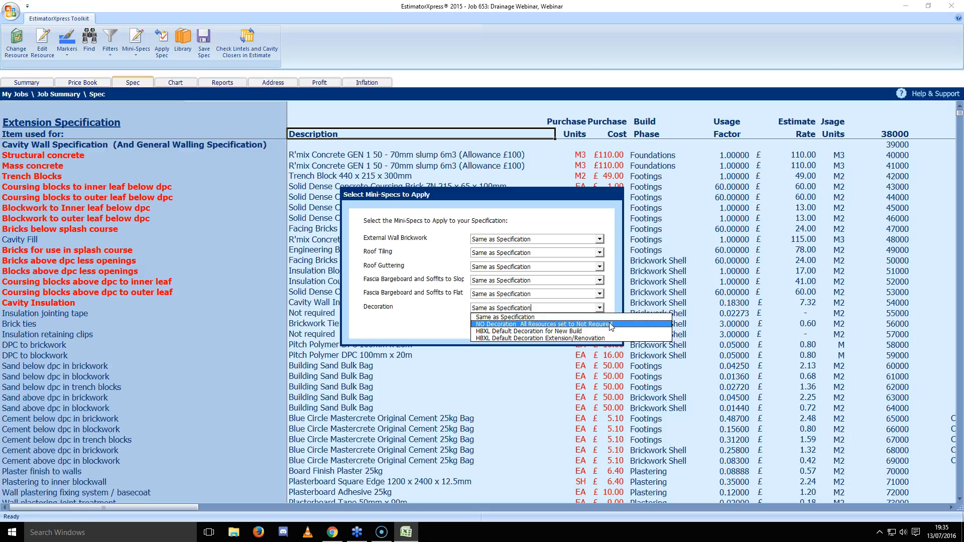
click(632, 324)
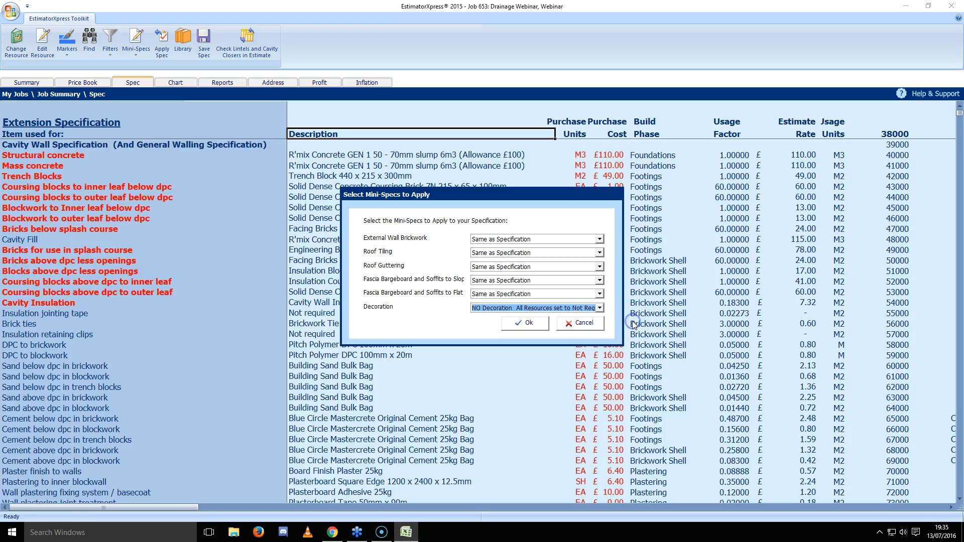
click(530, 323)
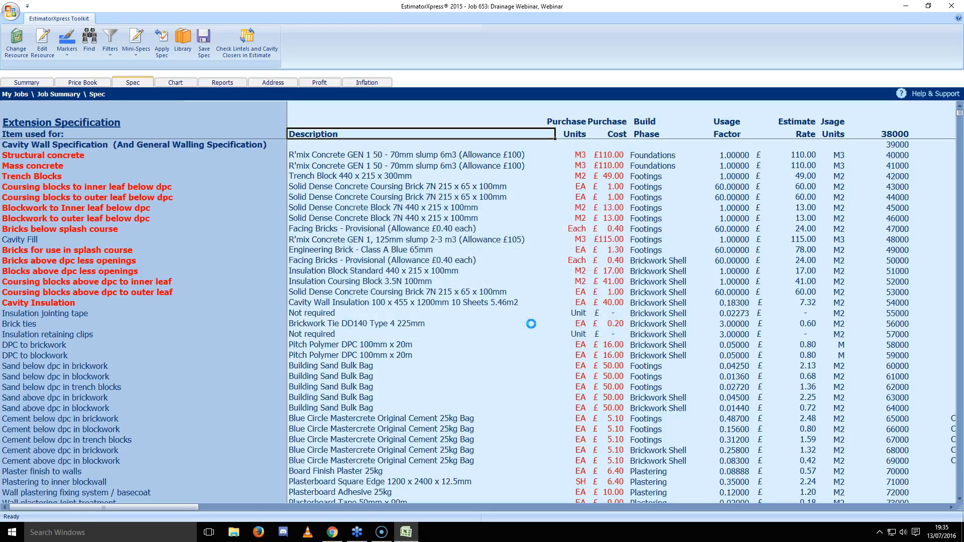
click(509, 282)
- Check the decoration rows in the cavity wall specification and apply the modified specification to the estimate
scroll(507, 281, down, 14)
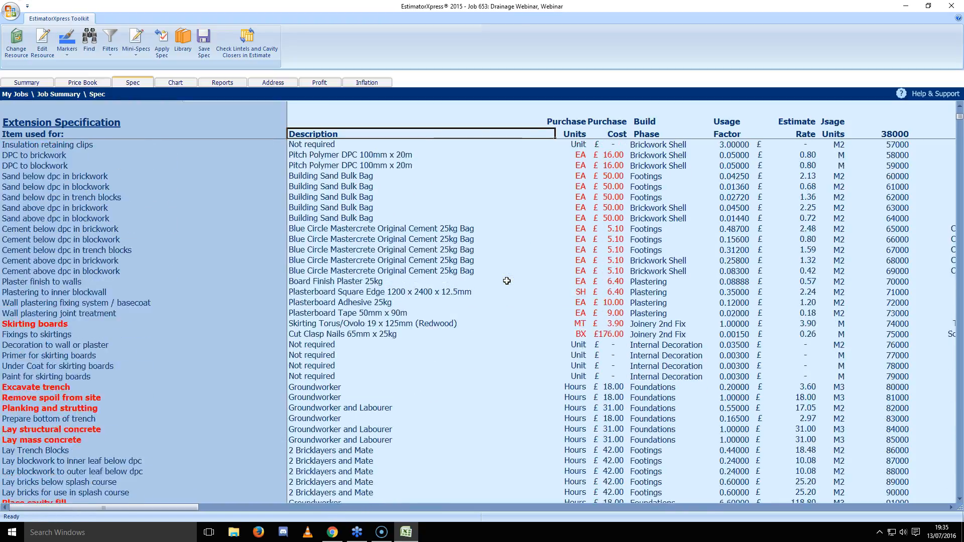
scroll(506, 280, down, 1)
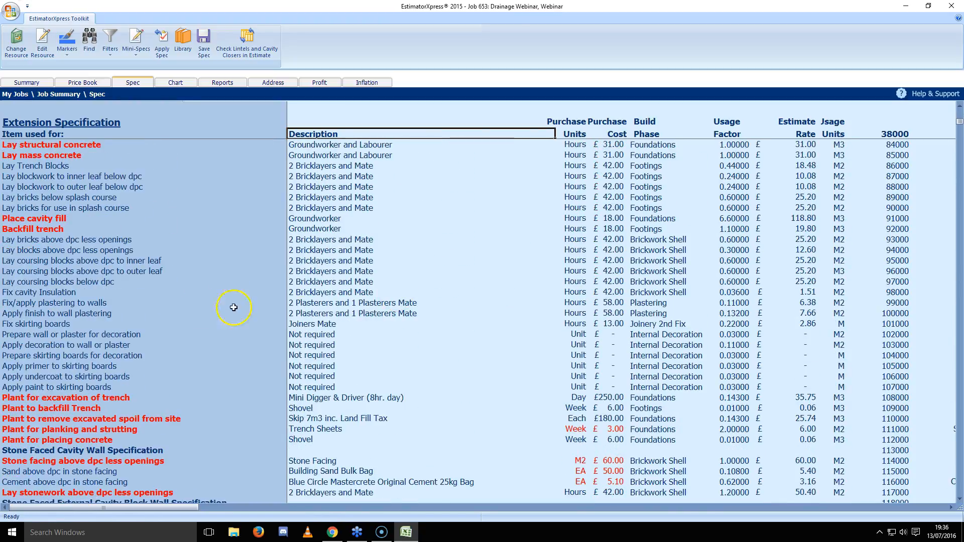
drag(317, 336, 317, 387)
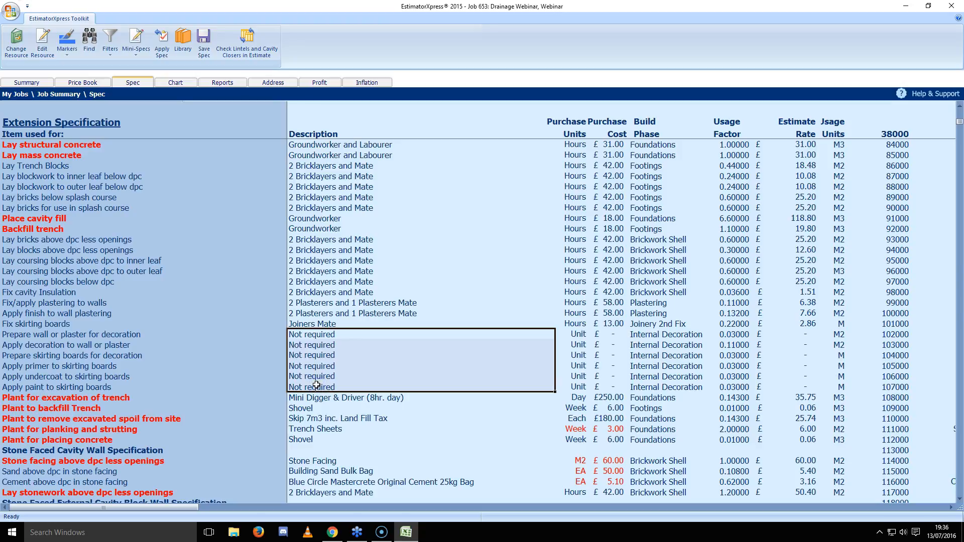
click(162, 40)
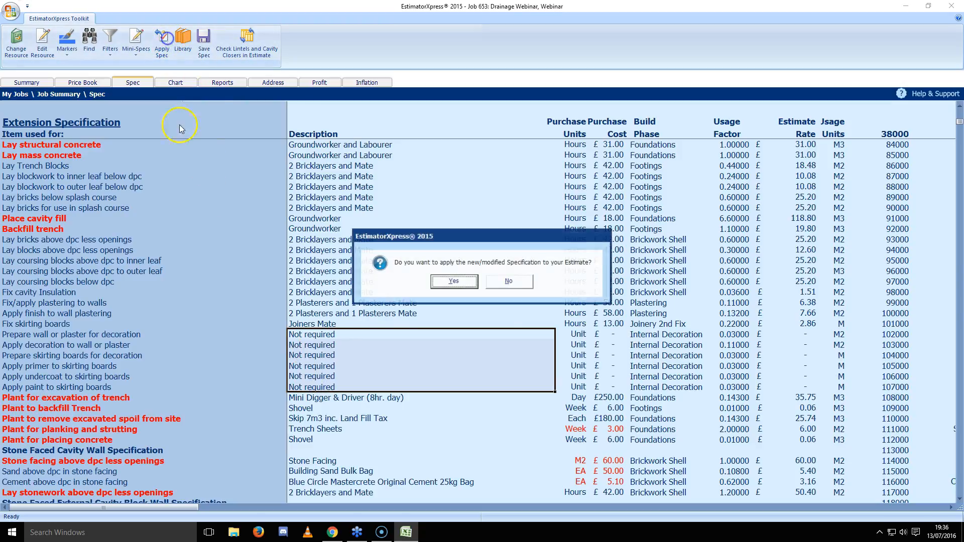
click(454, 281)
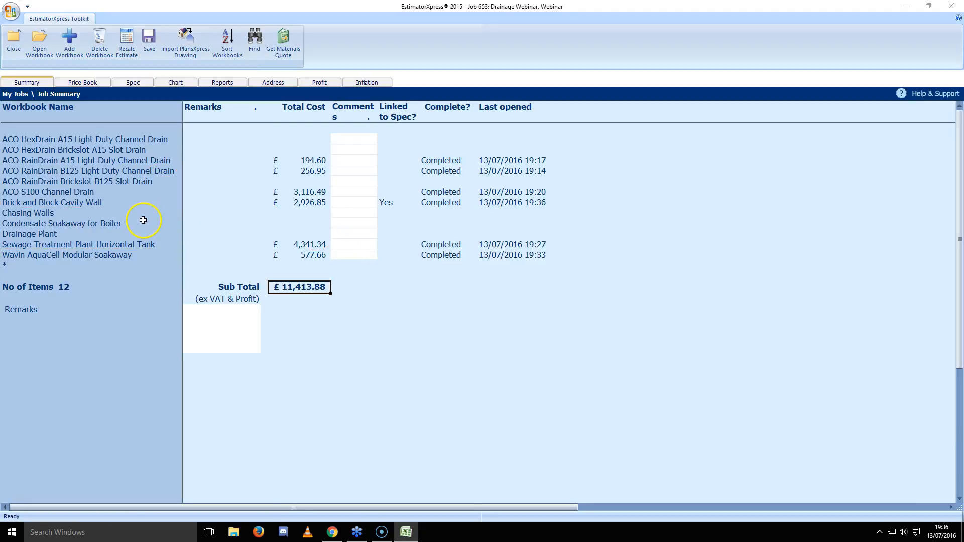
- Reopen the Demo worksheet of the Brick and Block Cavity Wall workbook and check the decoration items in its resources output
double_click(91, 203)
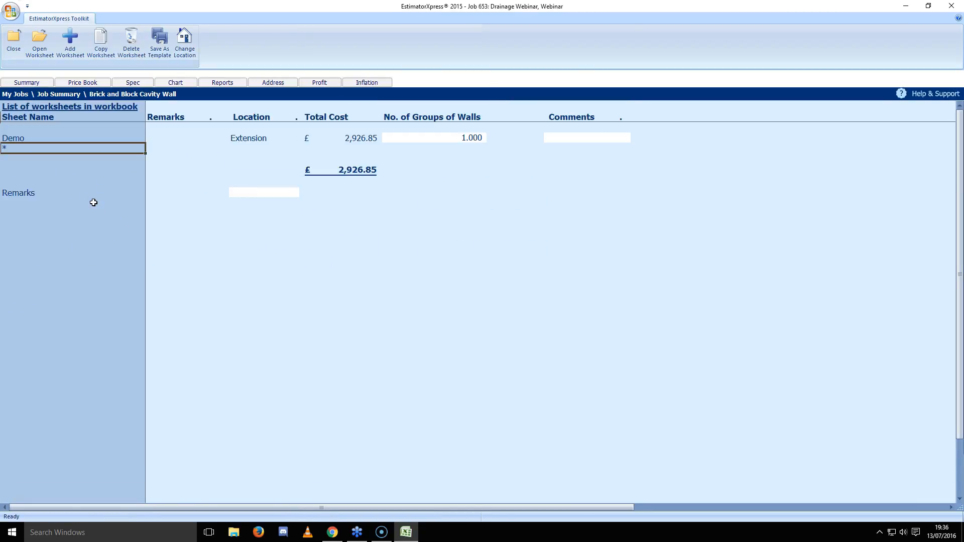
double_click(47, 139)
click(125, 54)
scroll(341, 343, down, 9)
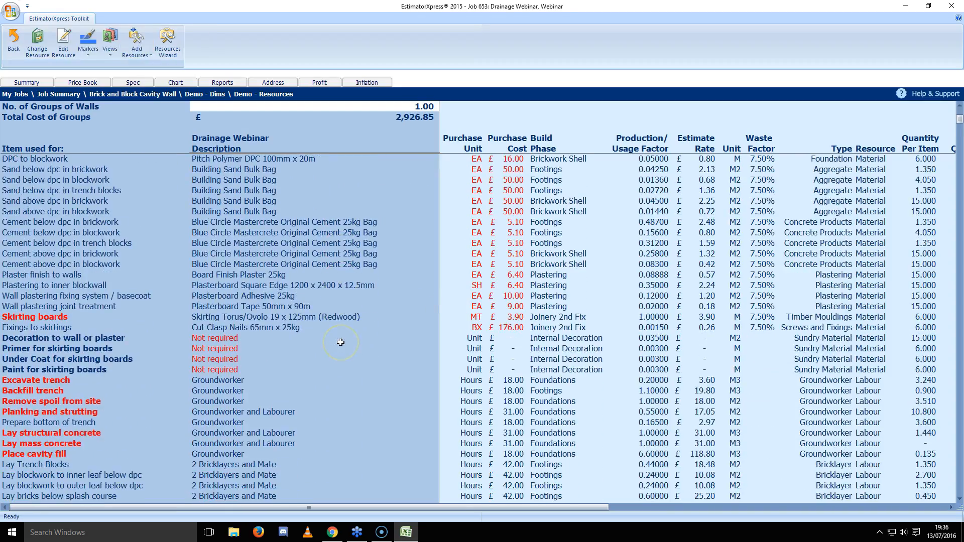
drag(177, 338, 176, 369)
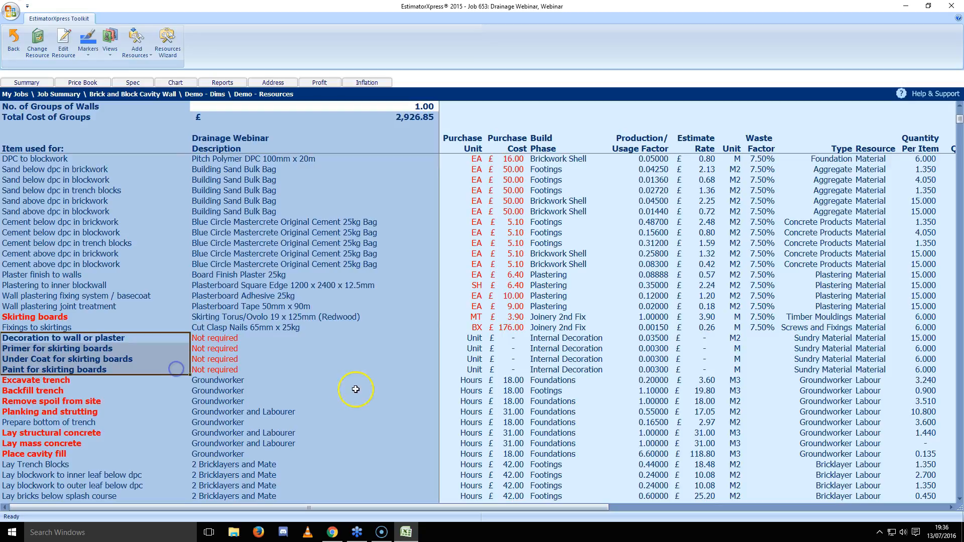
click(359, 388)
- Return from the Demo resources to the job summary, marking the Brick and Block Cavity Wall workbook complete again
click(16, 47)
click(15, 46)
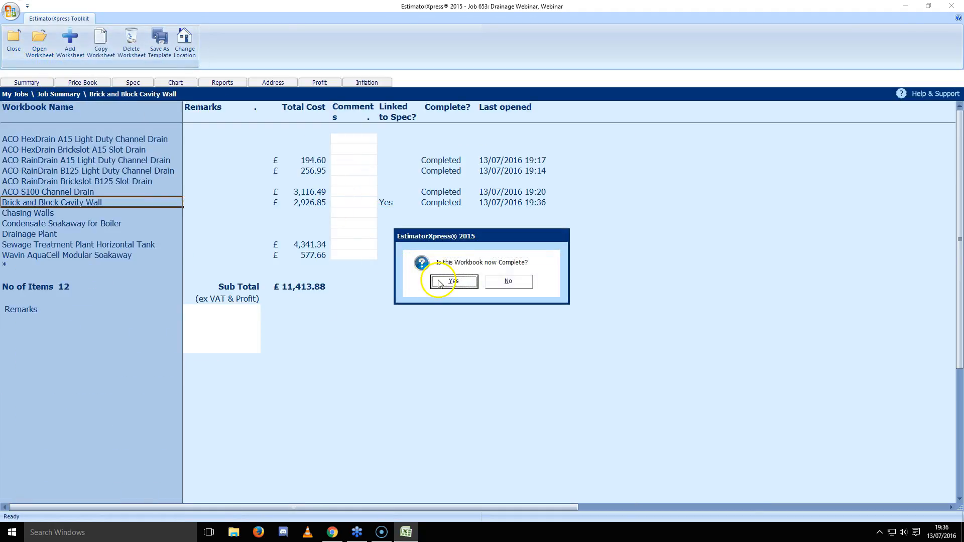
click(440, 281)
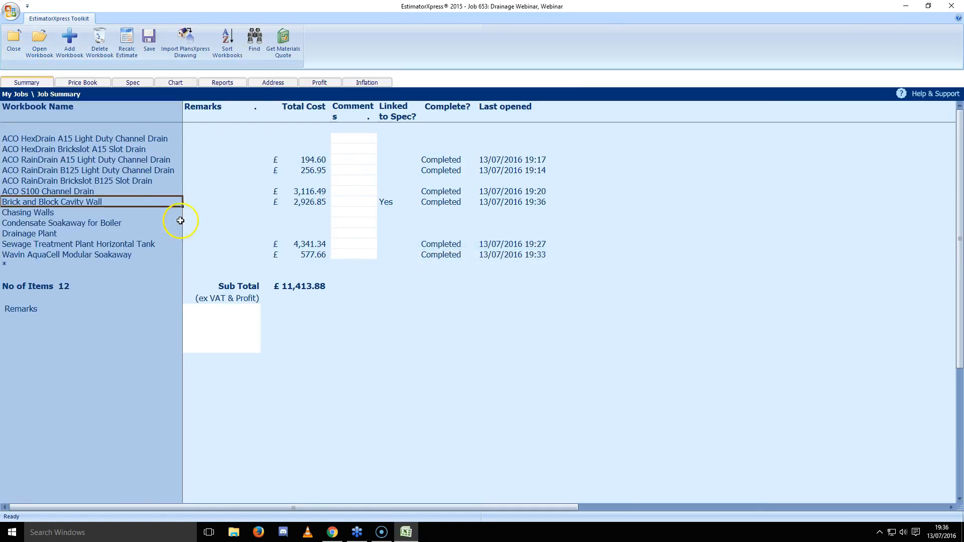
- In the job specification, apply the HBXL Default Decoration Extension Renovation mini-spec for Decoration and update the estimate
click(134, 84)
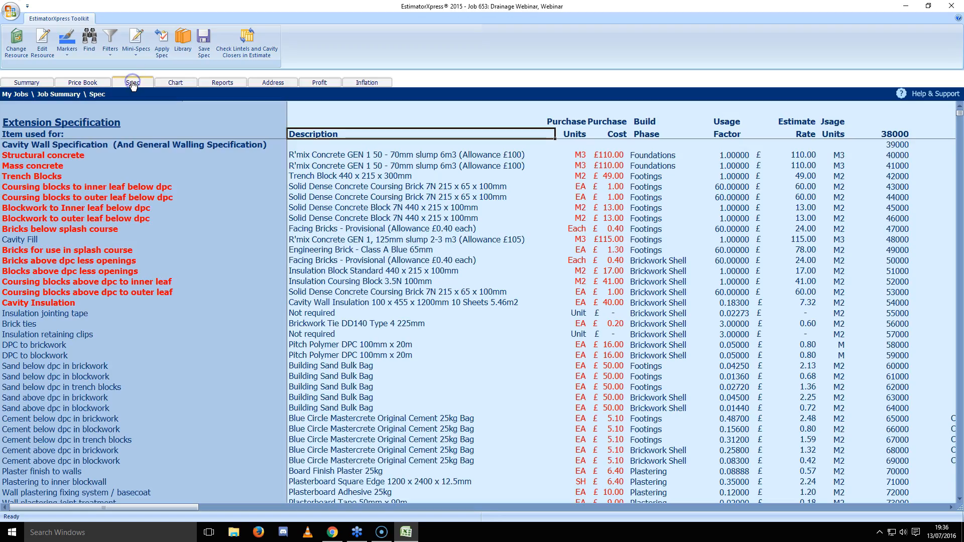
click(135, 41)
click(166, 73)
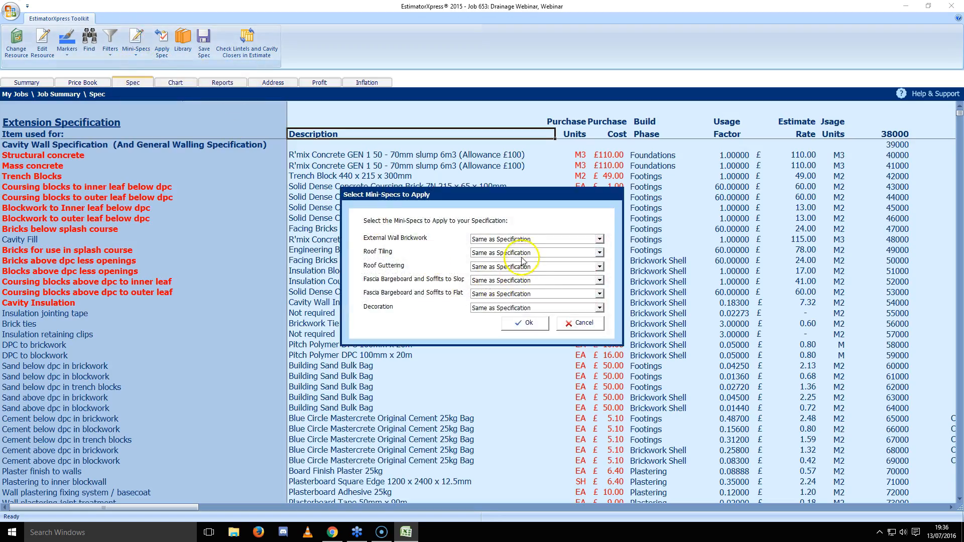
click(593, 308)
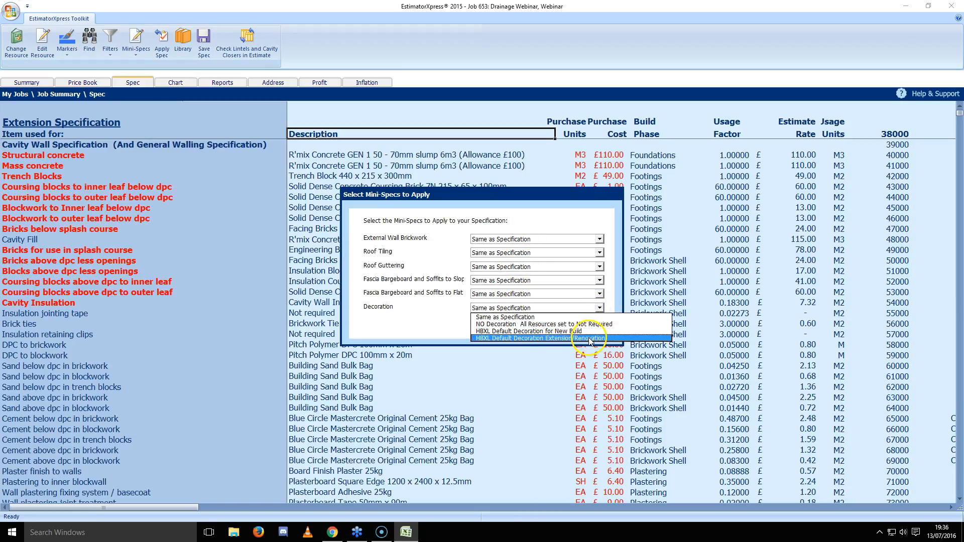
click(589, 338)
click(583, 326)
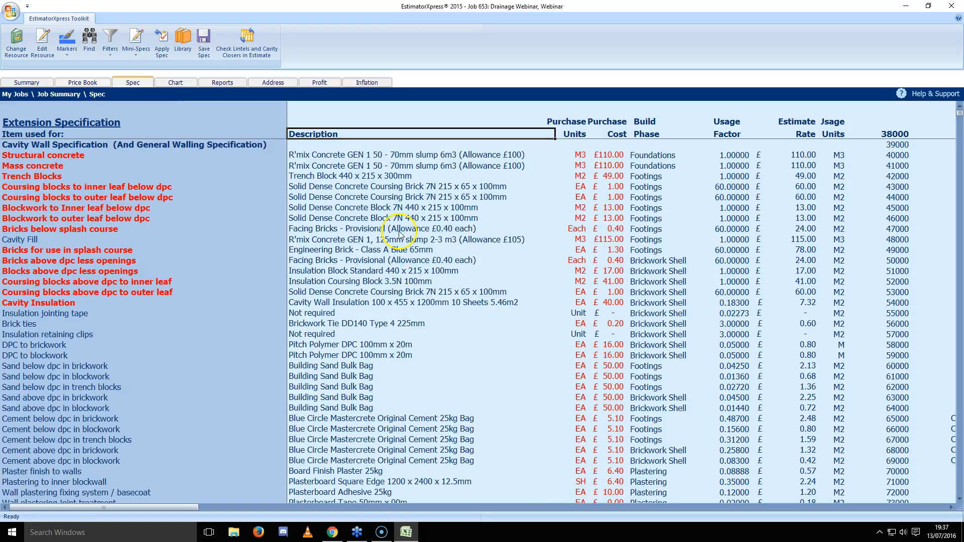
click(462, 280)
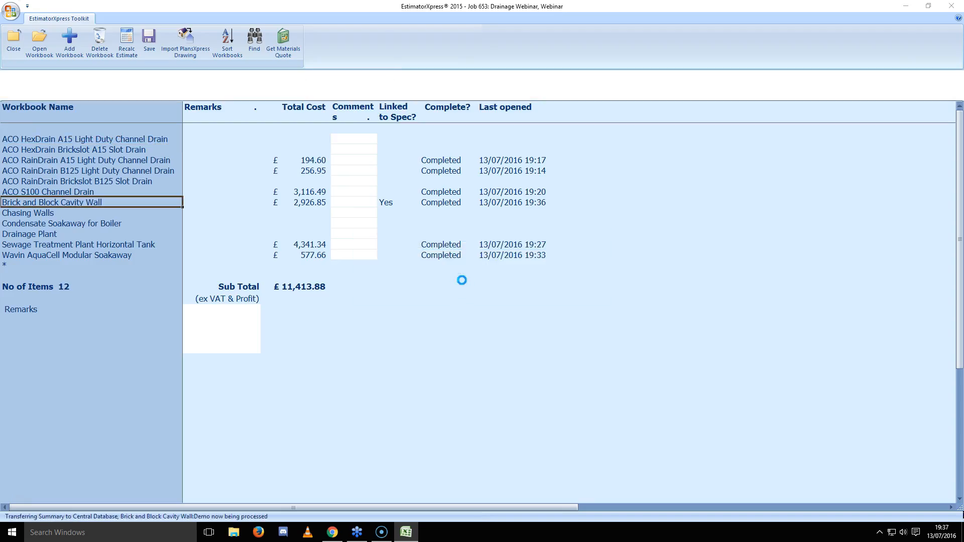
- Reopen the Demo worksheet of the Brick and Block Cavity Wall workbook and check its resources output for decorator labour
double_click(78, 203)
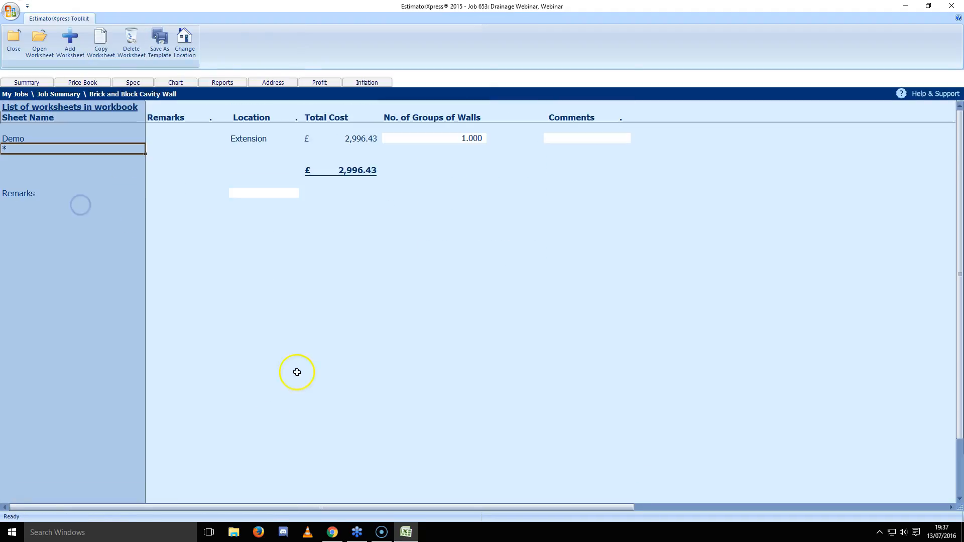
double_click(80, 140)
click(134, 41)
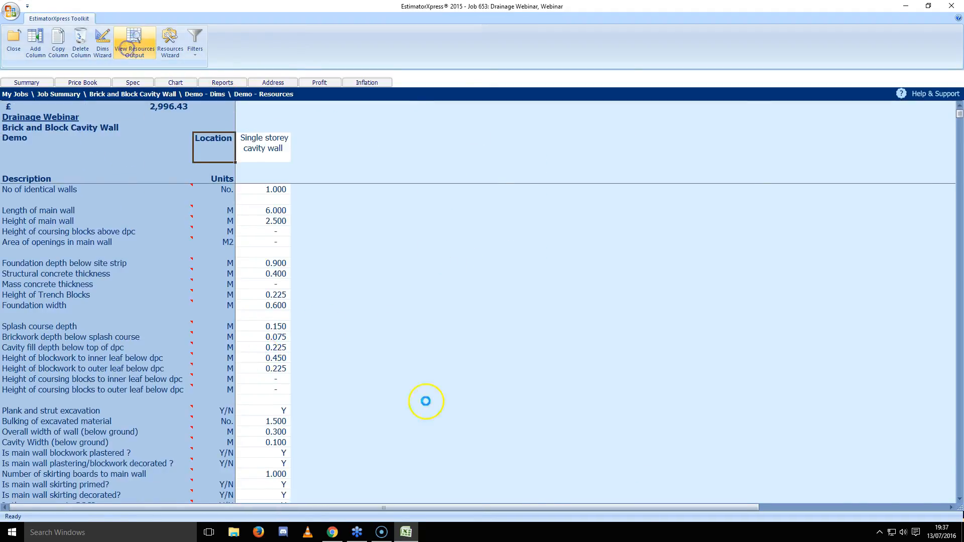
scroll(273, 329, down, 13)
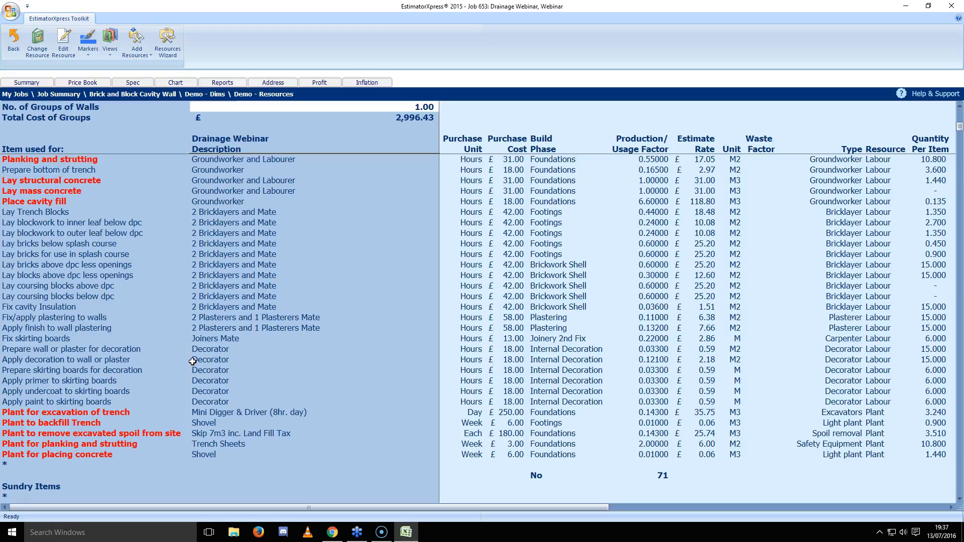
- Return from the Demo worksheet to the job summary and mark the Brick and Block Cavity Wall workbook complete
click(15, 40)
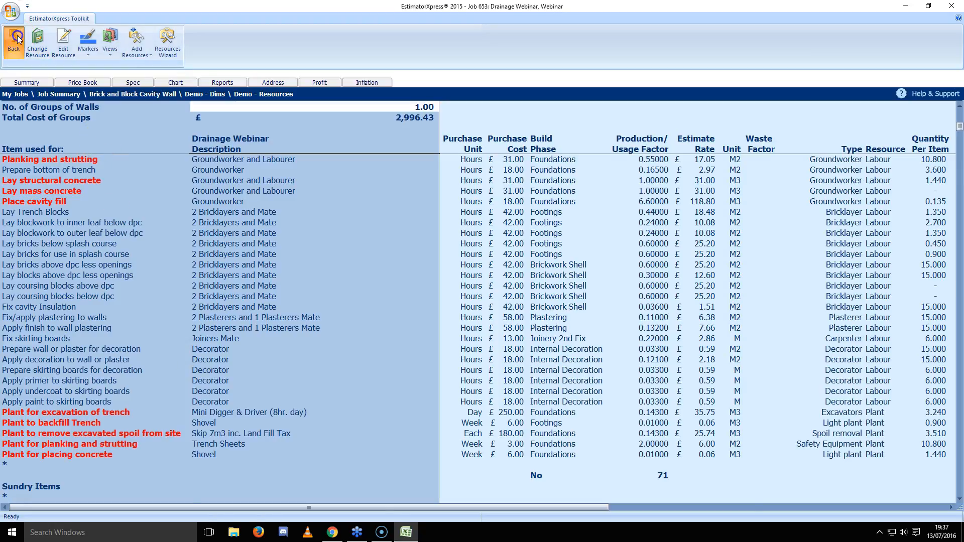
click(14, 40)
click(14, 40)
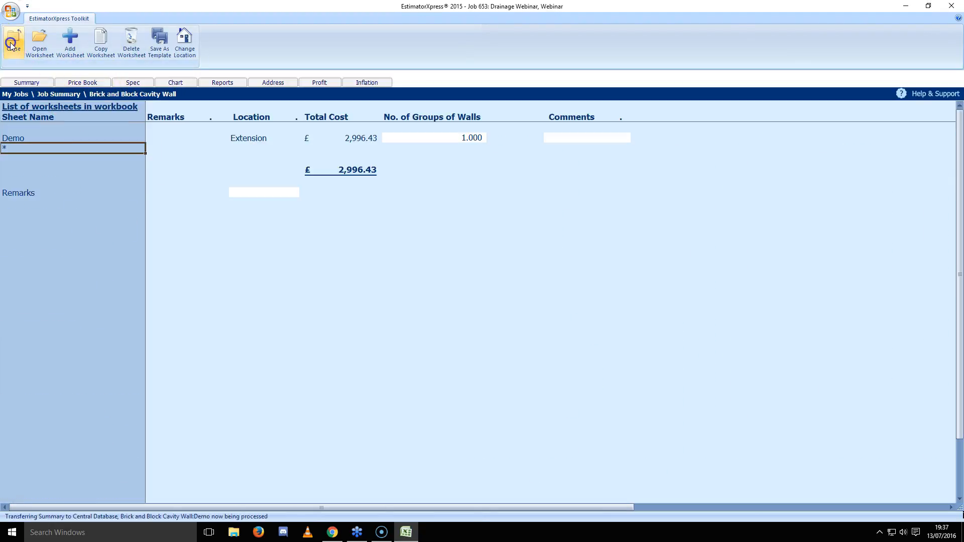
click(461, 278)
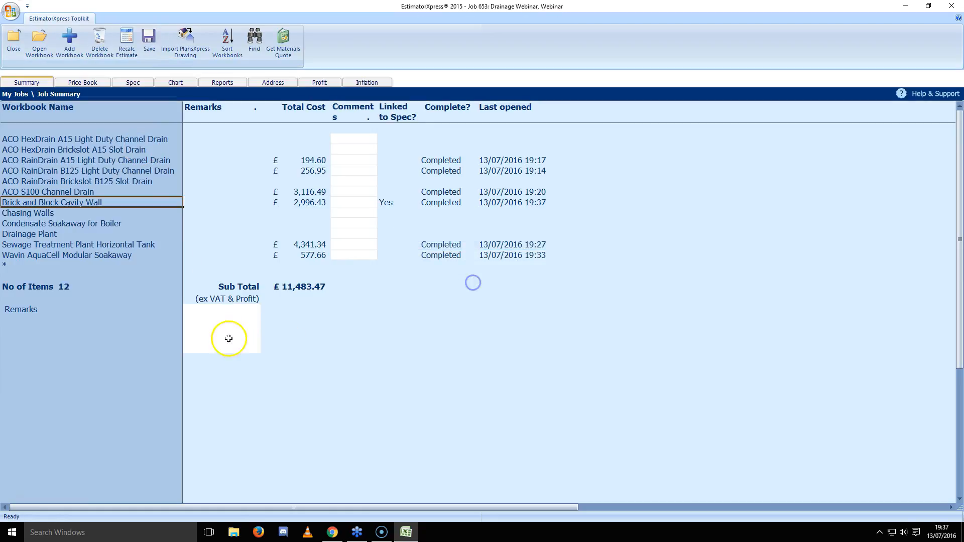
- In the Chasing Walls workbook, create an Internal Prep worksheet located in House from the Typical Channels to be Chased template
click(53, 214)
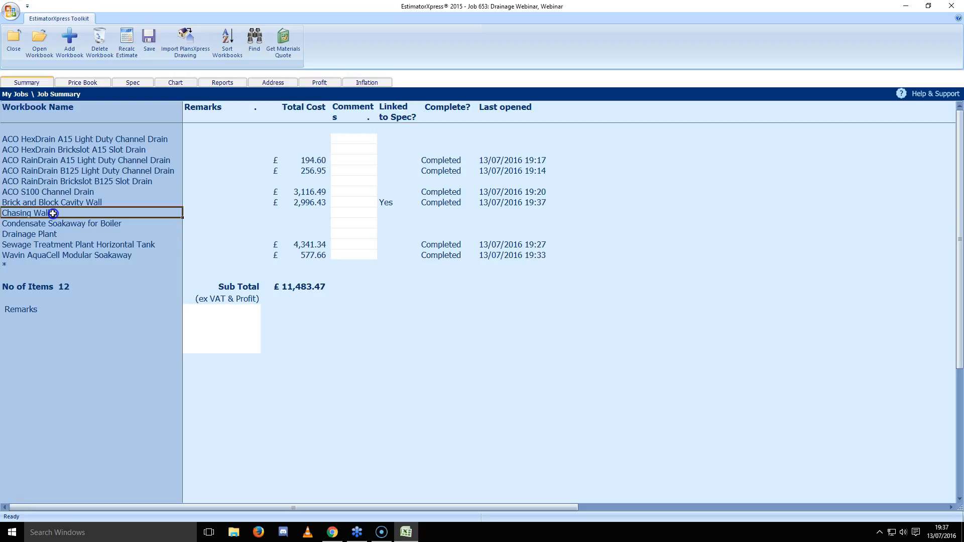
double_click(53, 213)
click(457, 266)
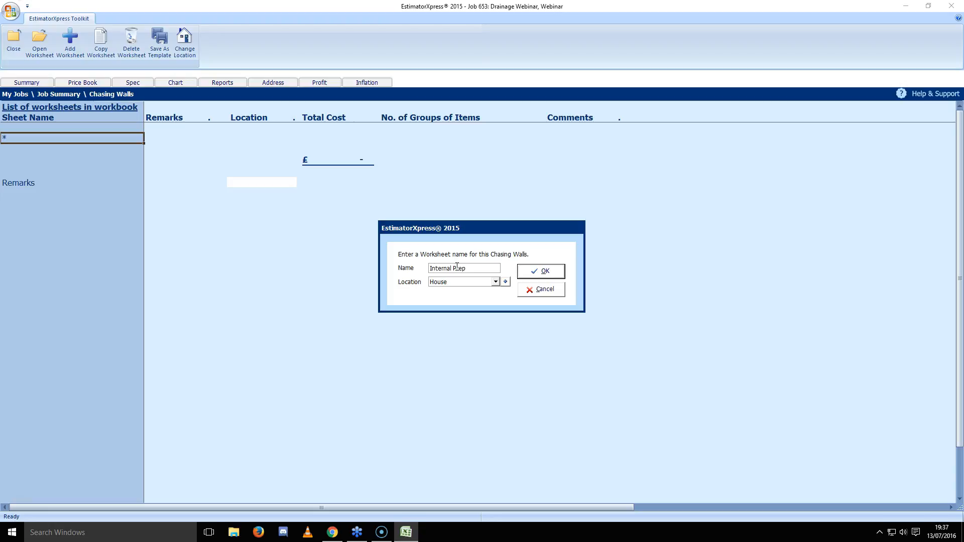
click(541, 271)
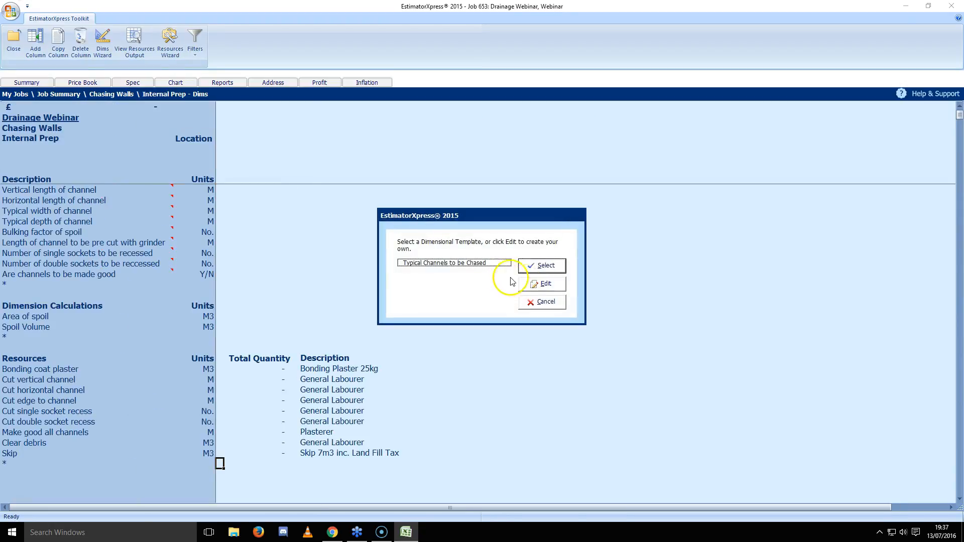
click(503, 263)
click(543, 266)
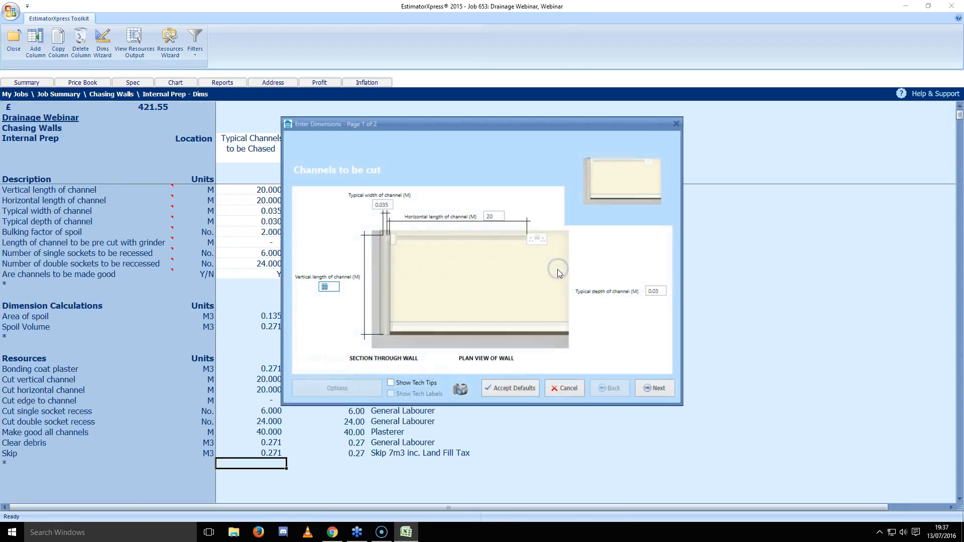
- Go through both pages of channel and socket dimensions for Internal Prep and finish with the default values
click(329, 288)
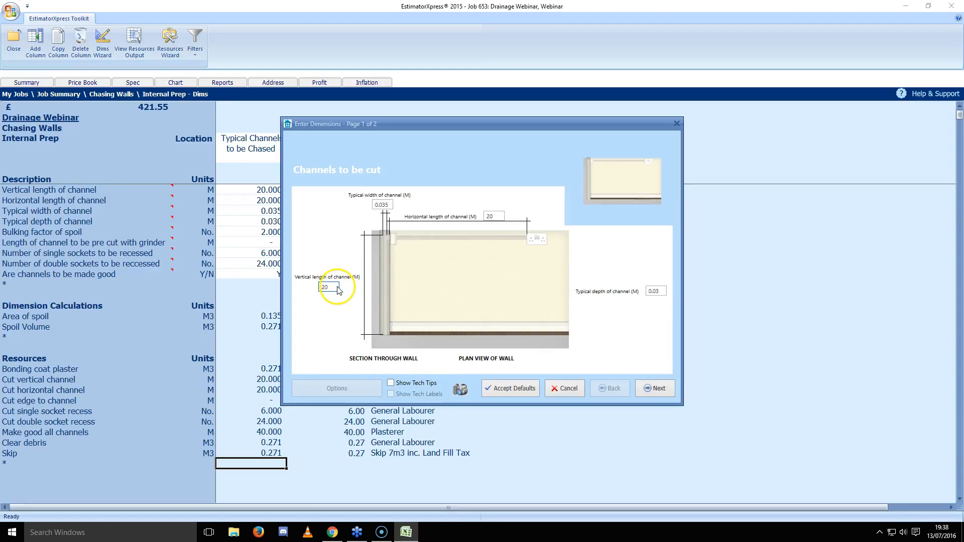
click(656, 388)
click(335, 215)
click(484, 215)
click(651, 298)
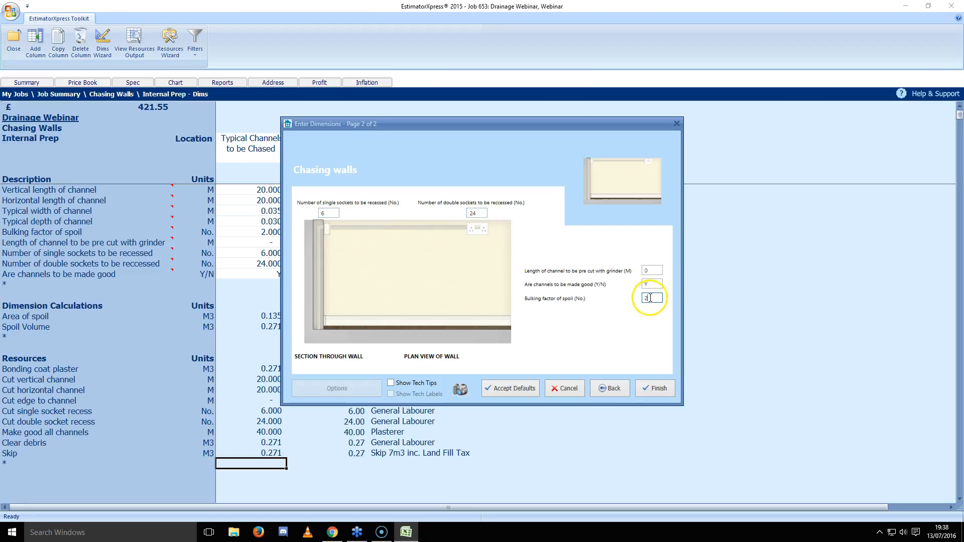
click(669, 388)
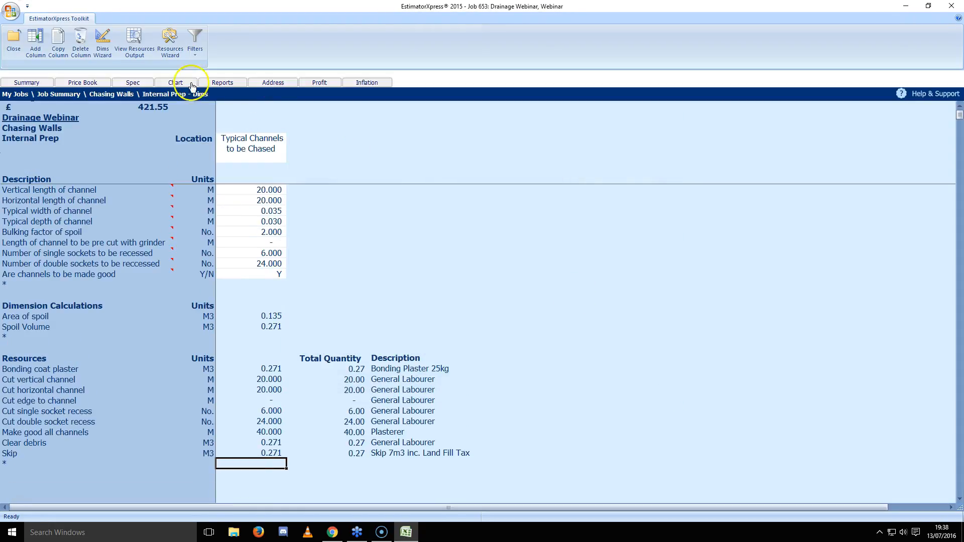
- Check the build phases assigned to the chasing and making-good items in the Internal Prep resources output
click(137, 47)
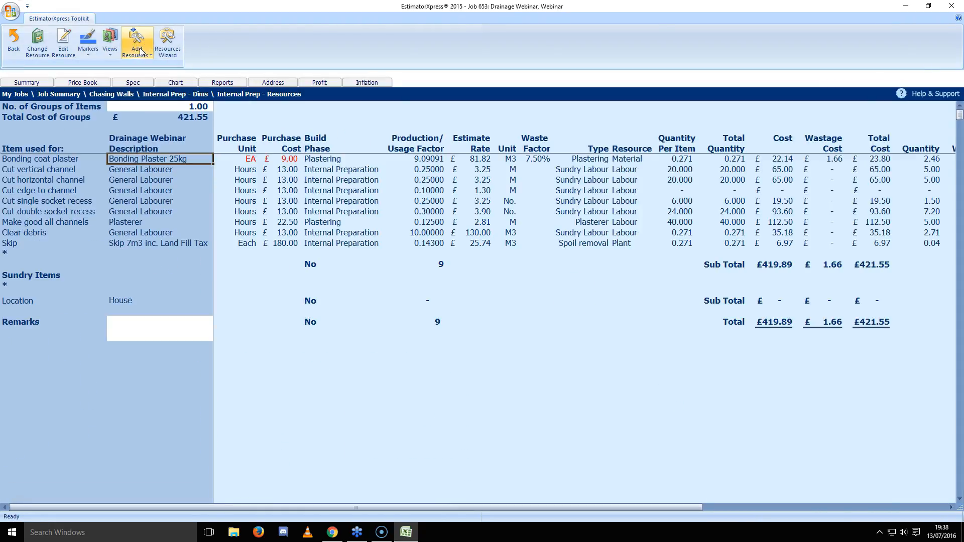
drag(322, 170, 342, 212)
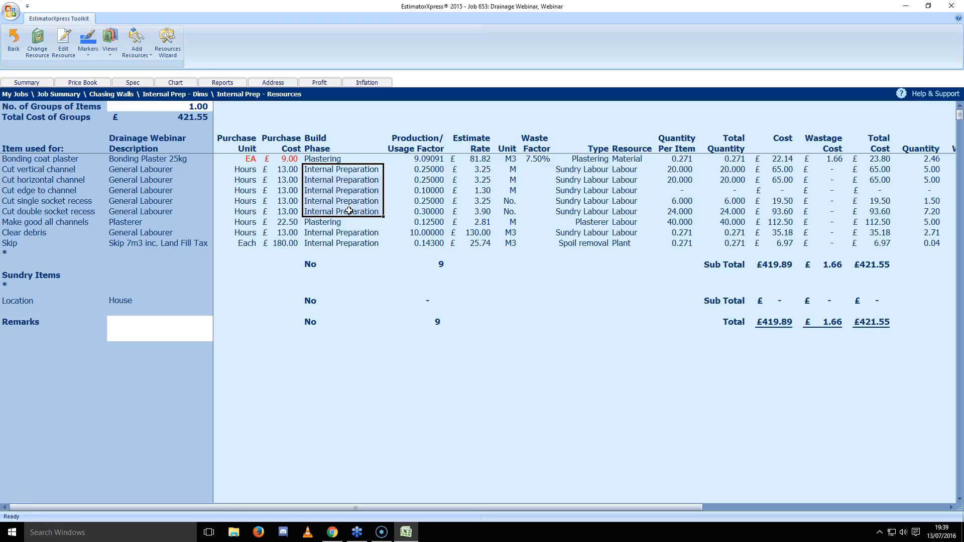
click(318, 222)
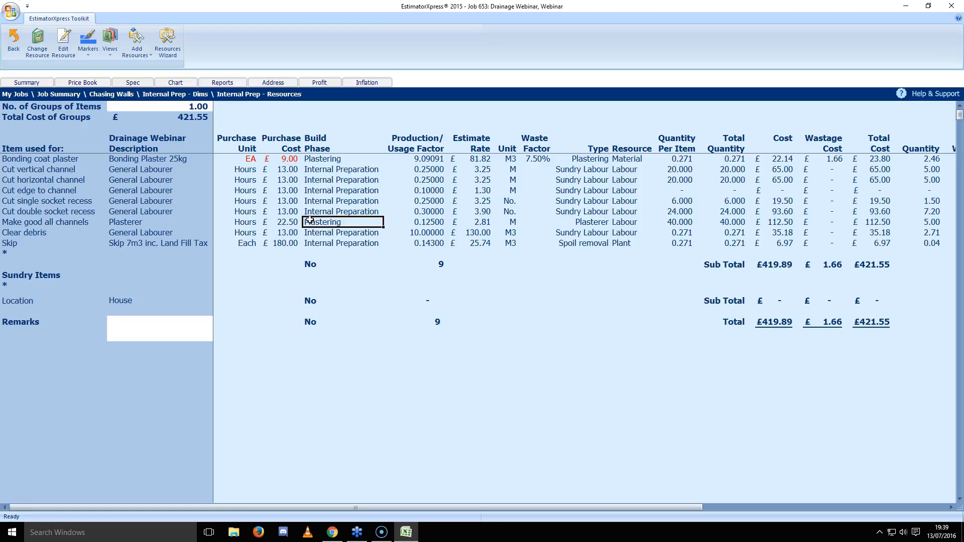
click(320, 210)
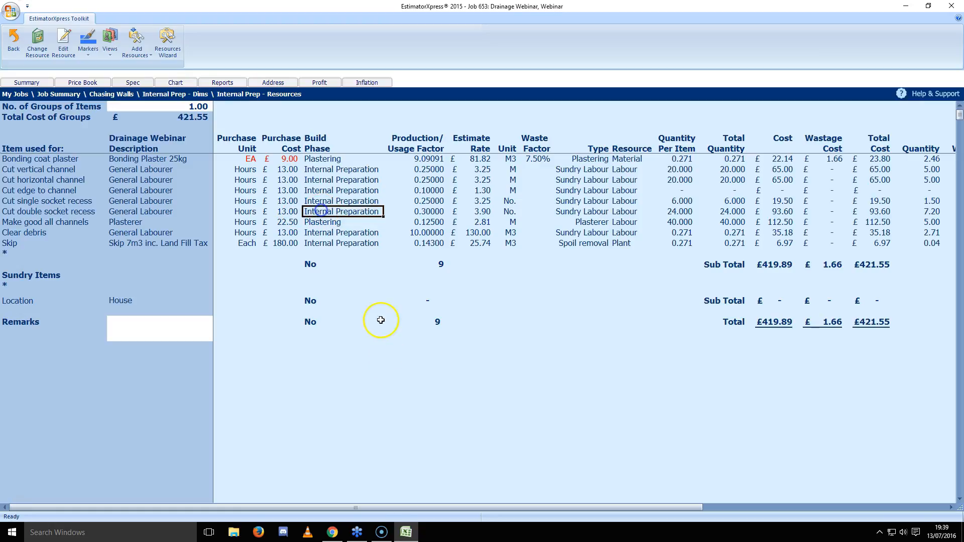
- Return from the Internal Prep resources to the job summary and mark the Chasing Walls workbook complete
click(15, 45)
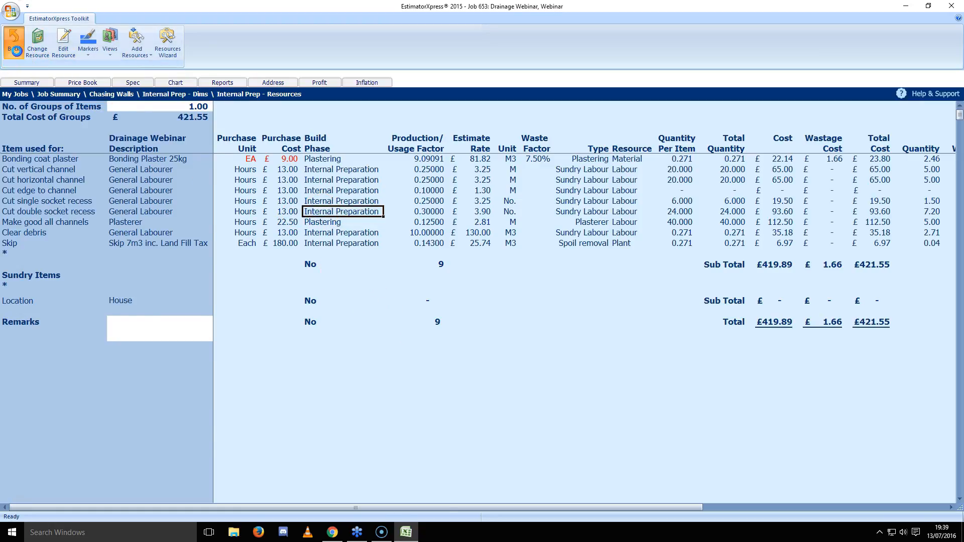
click(14, 45)
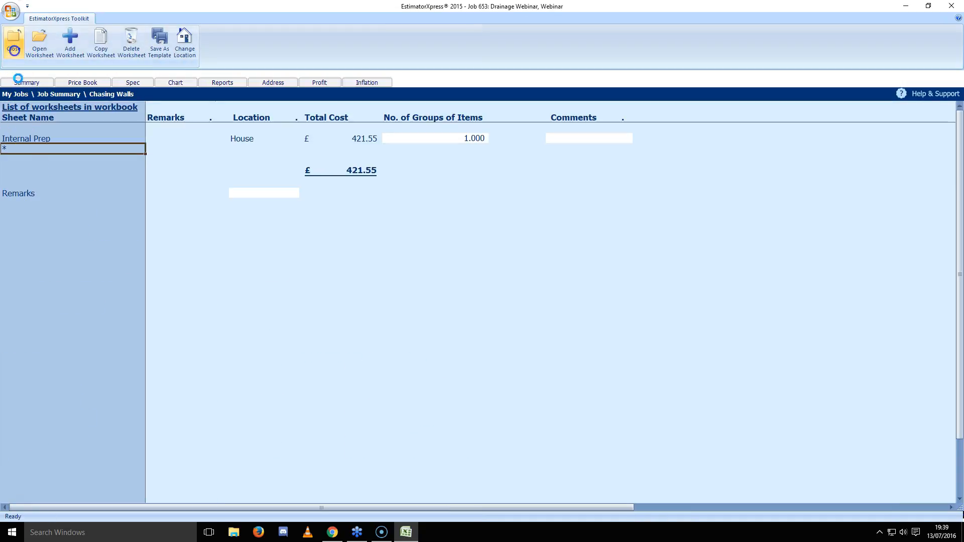
click(15, 45)
click(441, 277)
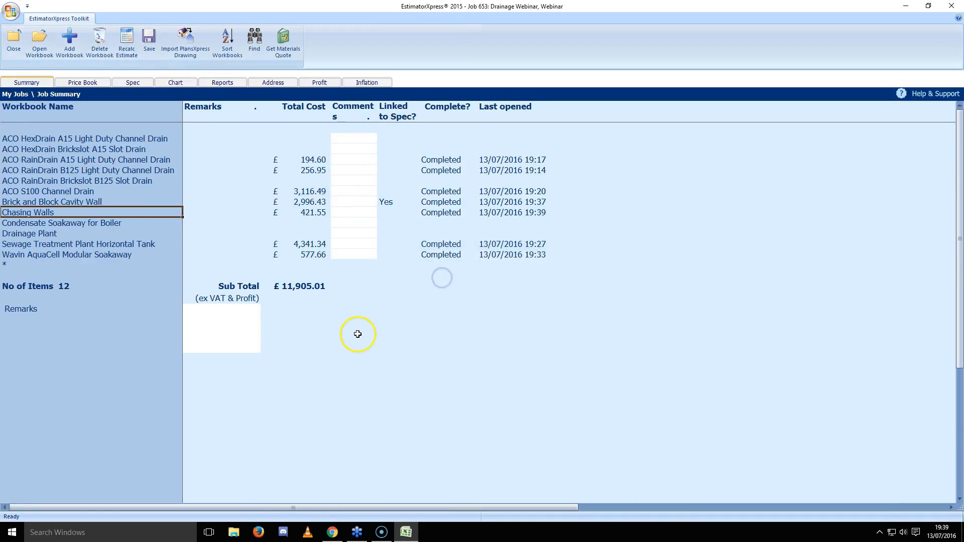
- In the job's planning bar chart, hide all build phases that are not used in the estimate
click(173, 82)
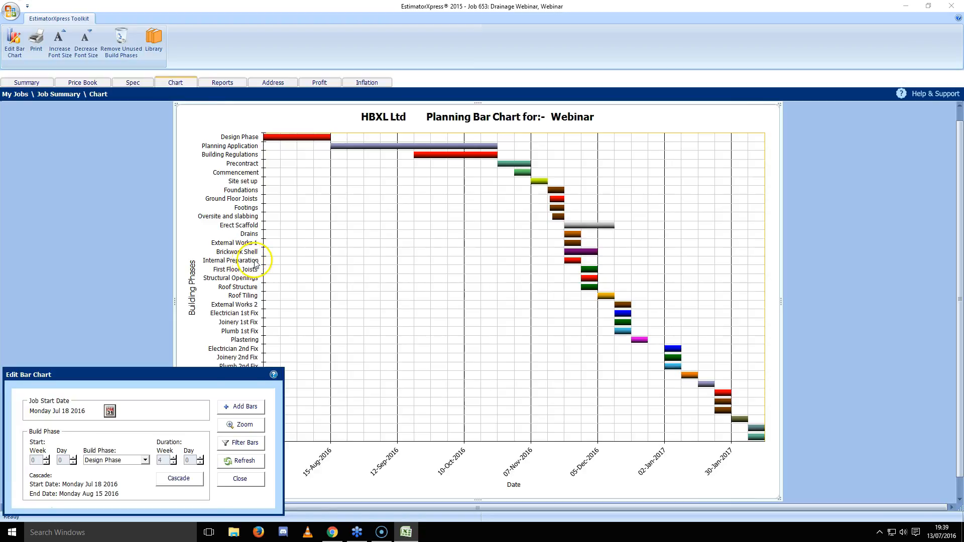
click(239, 480)
click(243, 253)
click(276, 261)
click(571, 252)
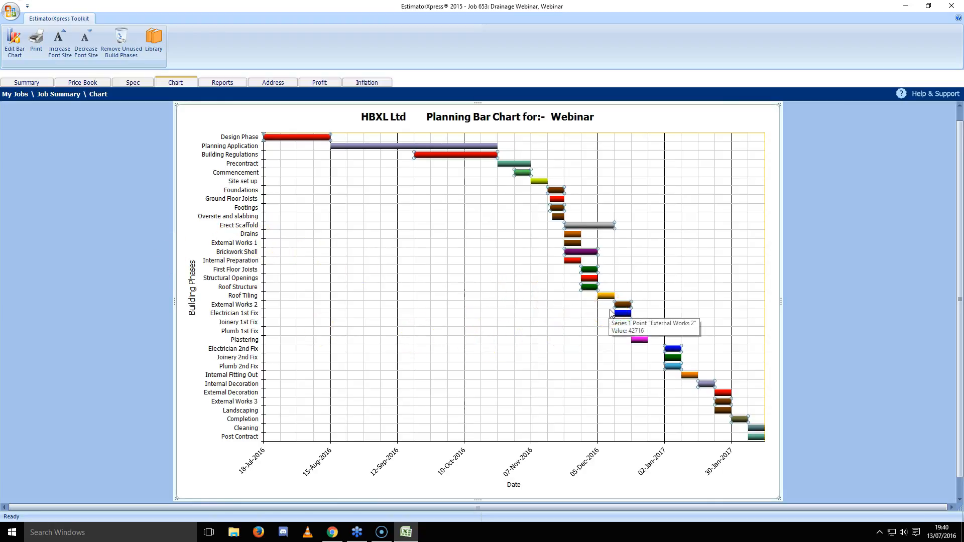
click(122, 53)
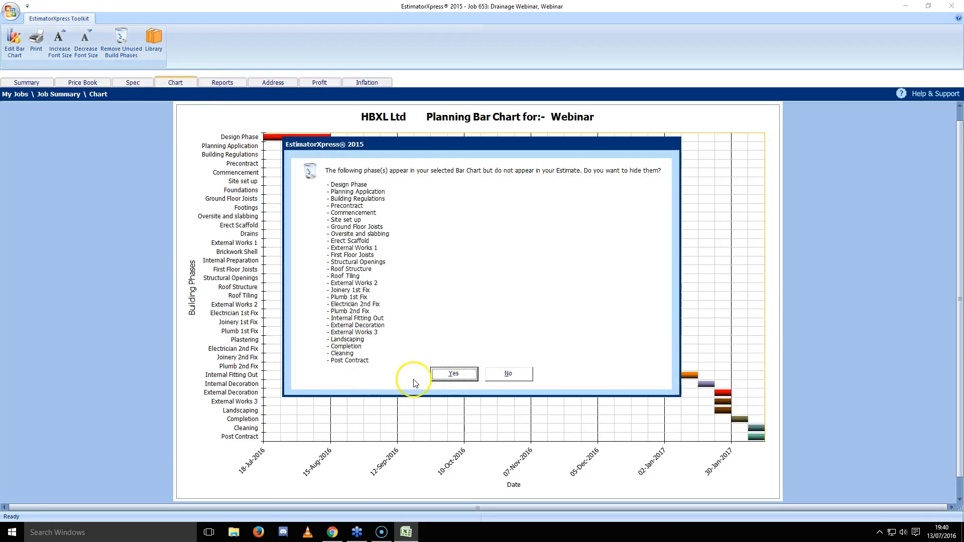
click(451, 376)
- Set the Foundations phase to start in week 0, cascade the change to the following phases and refresh the bar chart
click(19, 50)
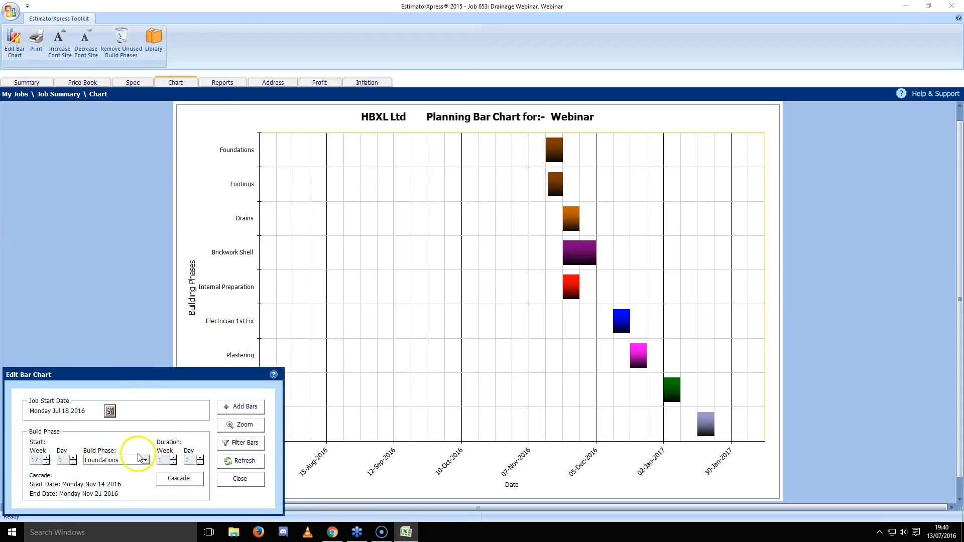
click(144, 461)
click(108, 469)
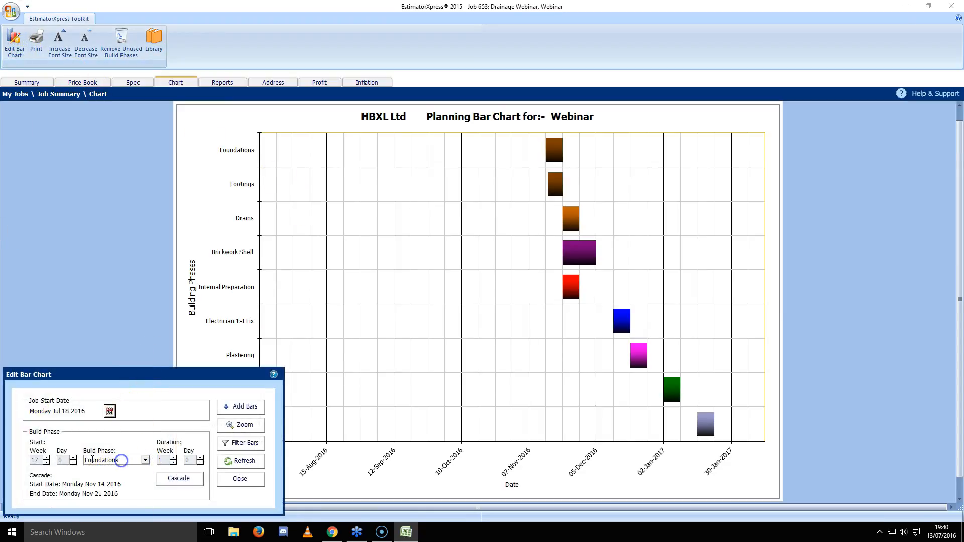
click(46, 462)
click(46, 462)
drag(47, 463, 46, 463)
click(178, 478)
click(244, 466)
click(243, 462)
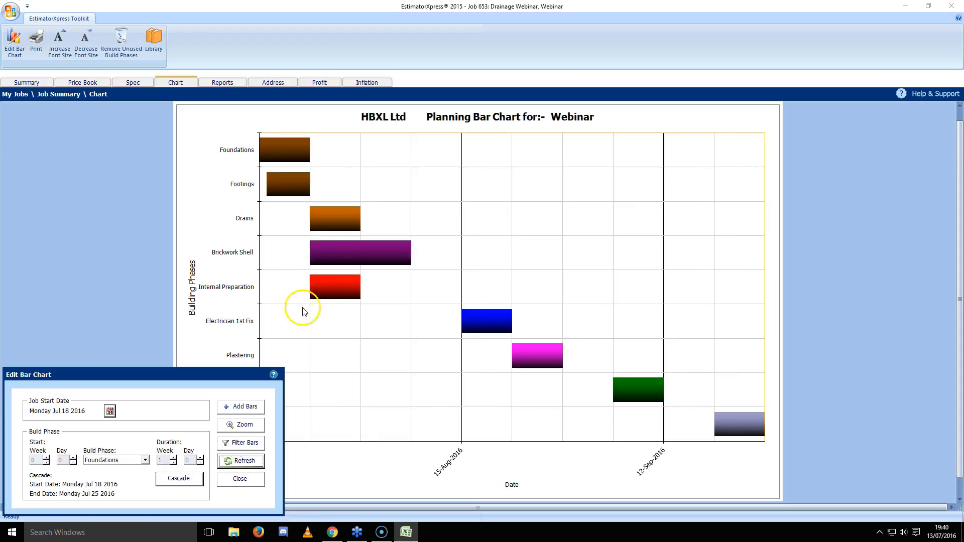
- Set the duration of the Internal Preparation phase to 3 weeks in the bar chart
drag(244, 375, 267, 332)
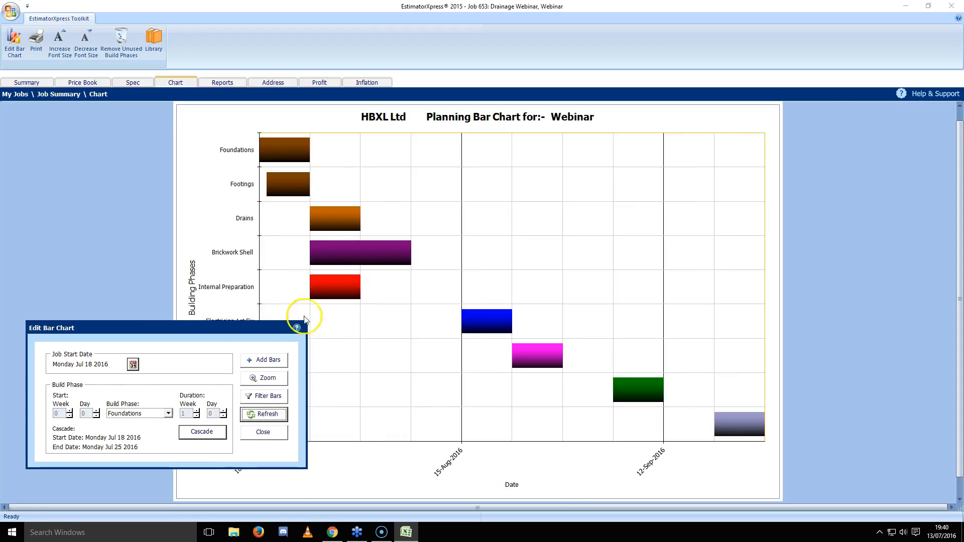
click(170, 414)
click(155, 450)
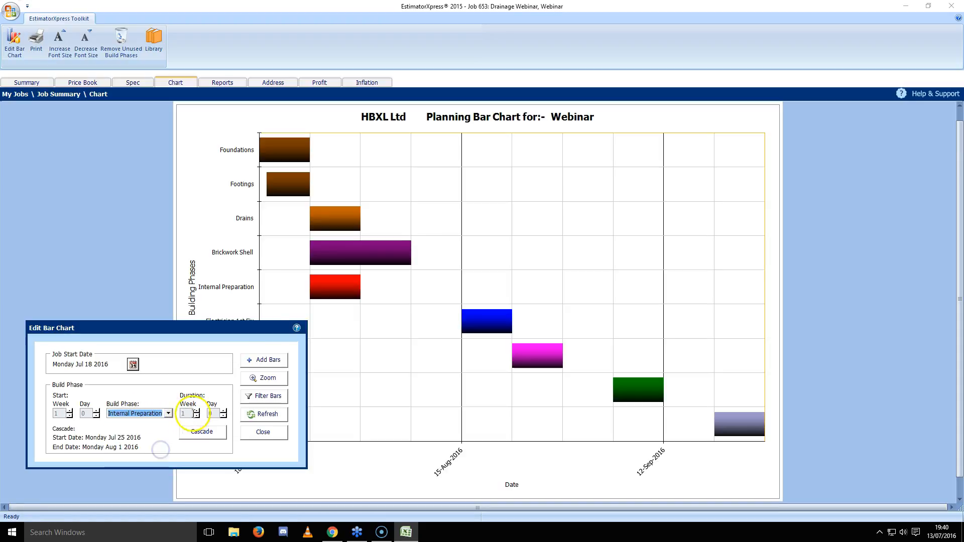
click(196, 412)
click(196, 412)
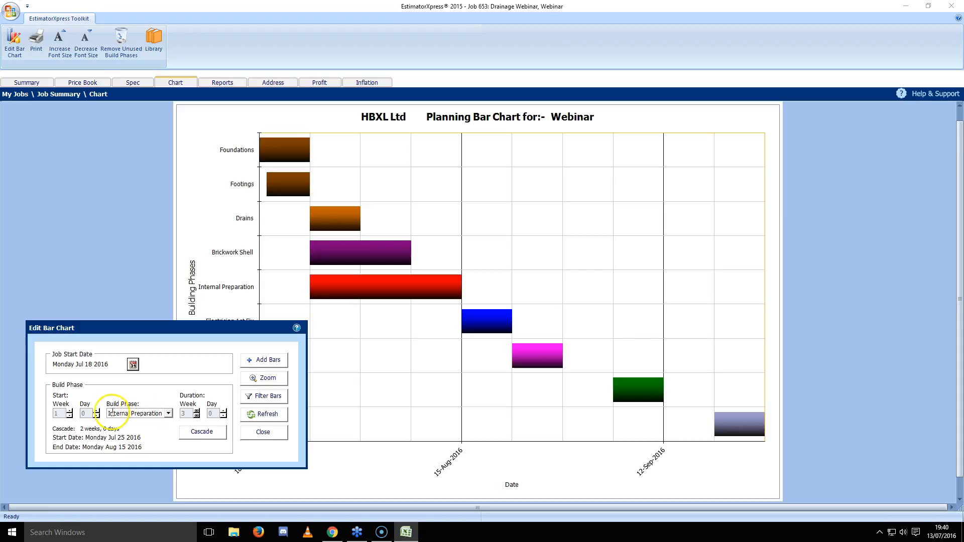
- Move the start of the Internal Preparation phase to week 6, refresh the chart and finish editing
click(70, 412)
click(70, 411)
click(70, 411)
click(70, 411)
click(70, 411)
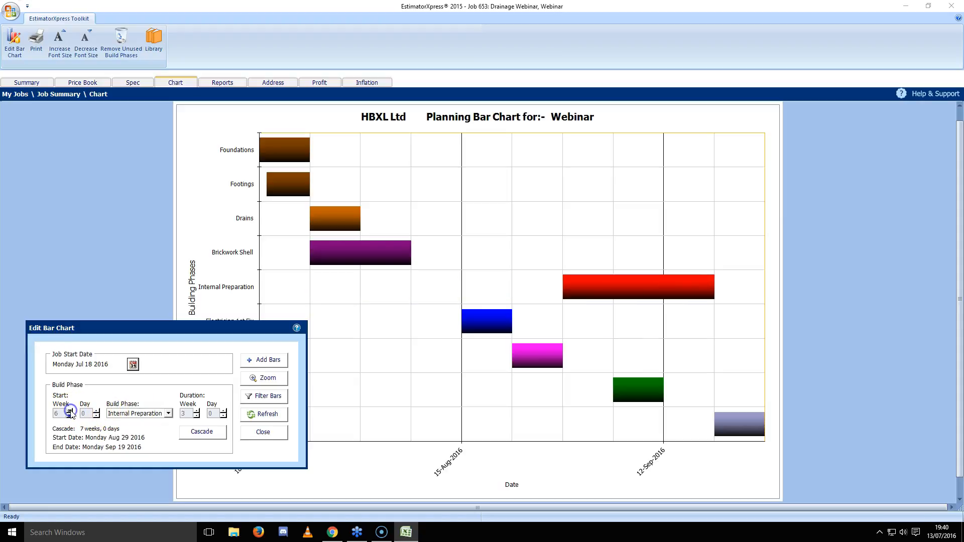
click(265, 415)
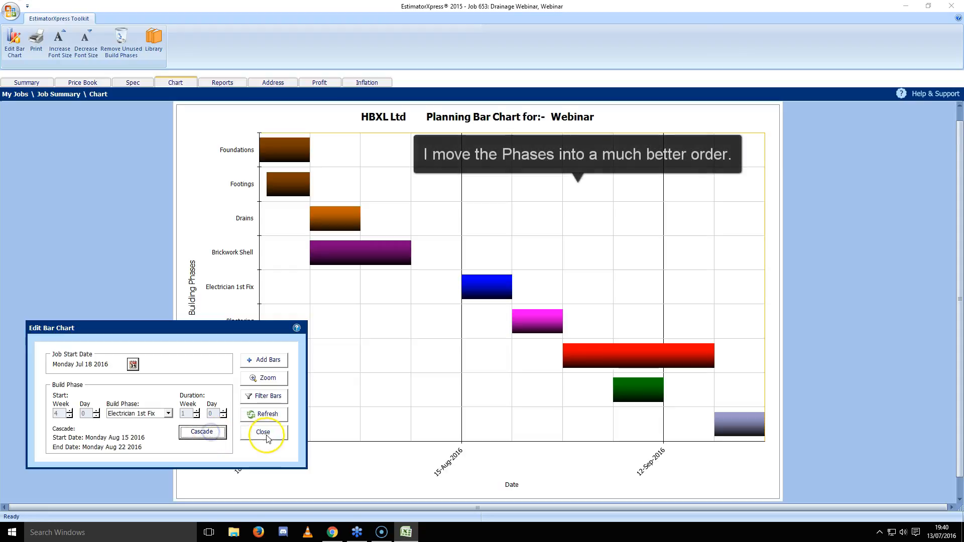
click(264, 434)
- Set Internal Preparation to start in week 3 with a 2-week duration, cascade the change, refresh the chart and finish editing
click(15, 40)
click(145, 460)
click(114, 511)
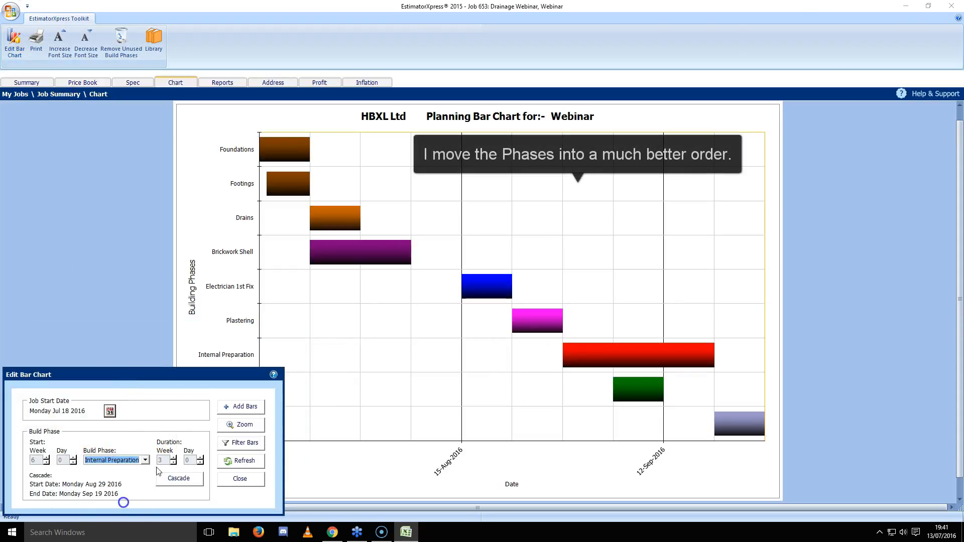
click(47, 463)
click(47, 463)
click(46, 463)
click(173, 463)
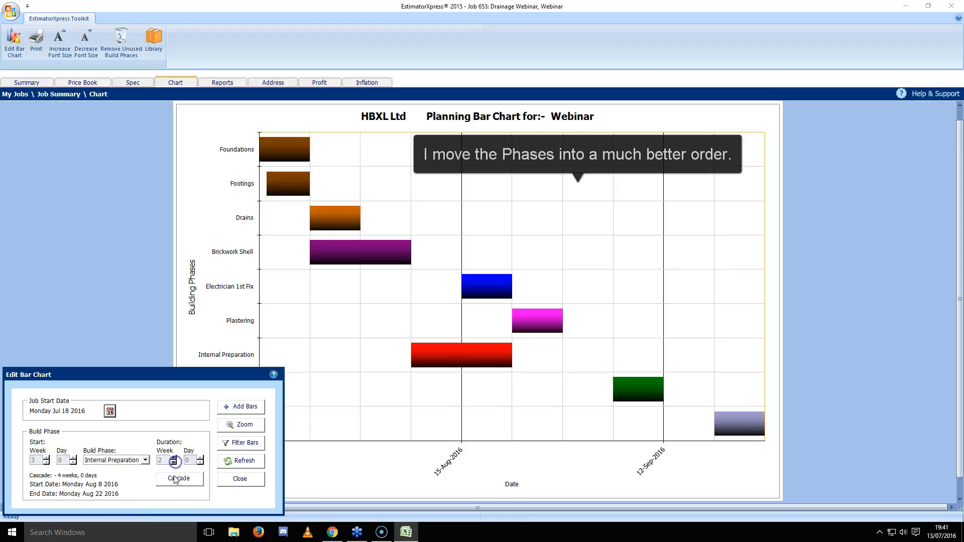
click(178, 478)
click(231, 461)
click(240, 479)
click(492, 288)
click(145, 255)
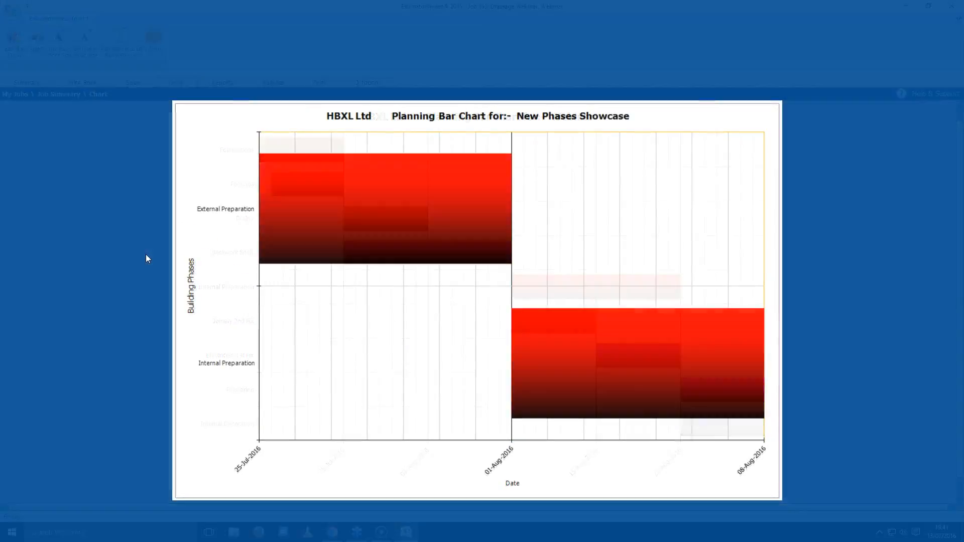